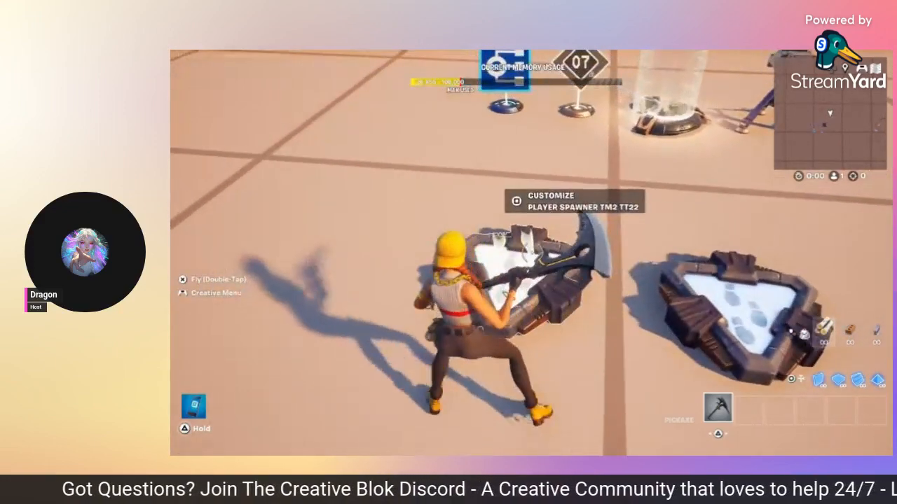
Step: Check Player Spawner TM2 TT22's team, class, Player Team and Priority Group settings, then close it
{"action": "key", "text": "e"}
{"action": "key", "text": "Down"}
{"action": "key", "text": "Down"}
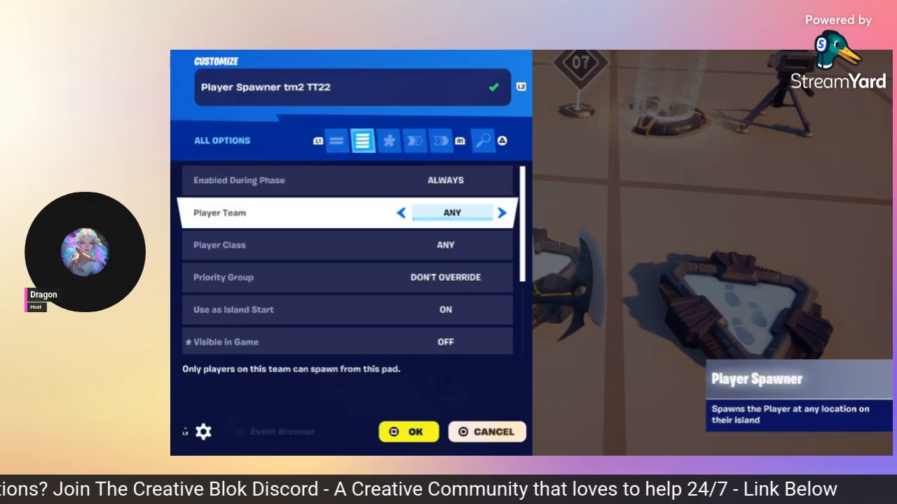
{"action": "key", "text": "Down"}
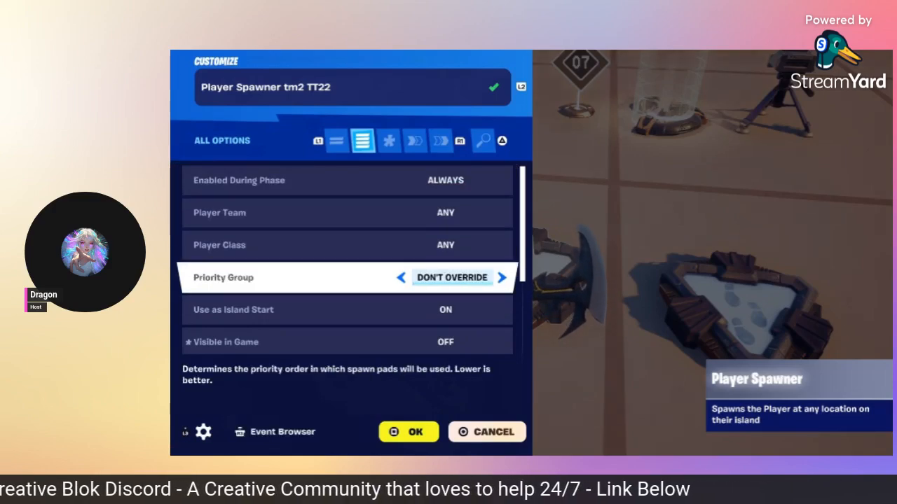
{"action": "key", "text": "Down"}
{"action": "key", "text": "Escape"}
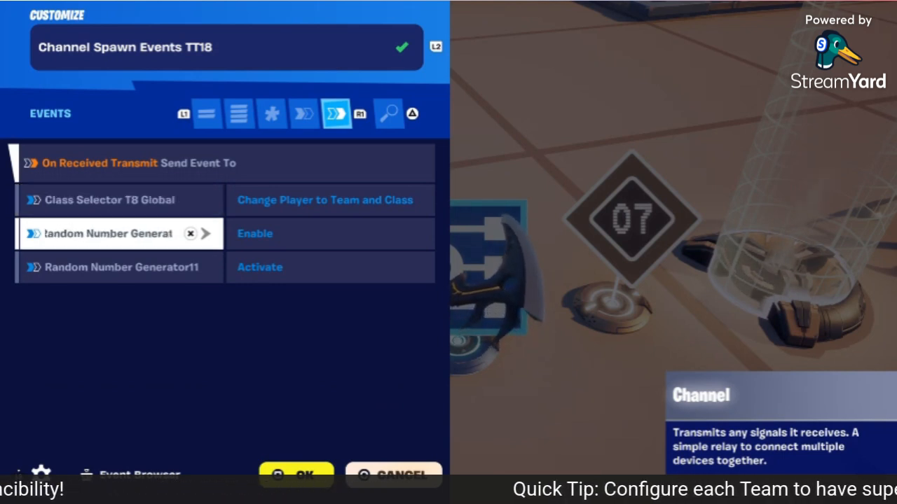
Step: Compare TT18's Enable and Activate links to Random Number Generator11 and its Class Selector T8 Global link
{"action": "key", "text": "Down"}
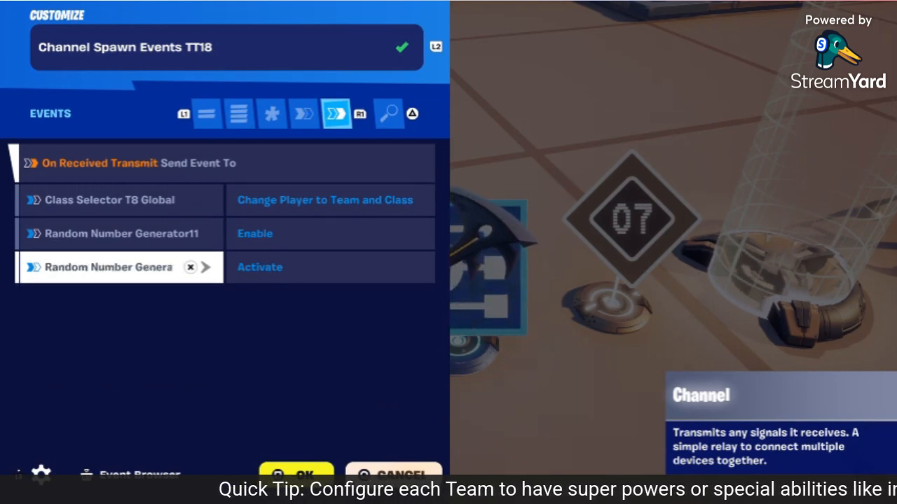
{"action": "key", "text": "Up"}
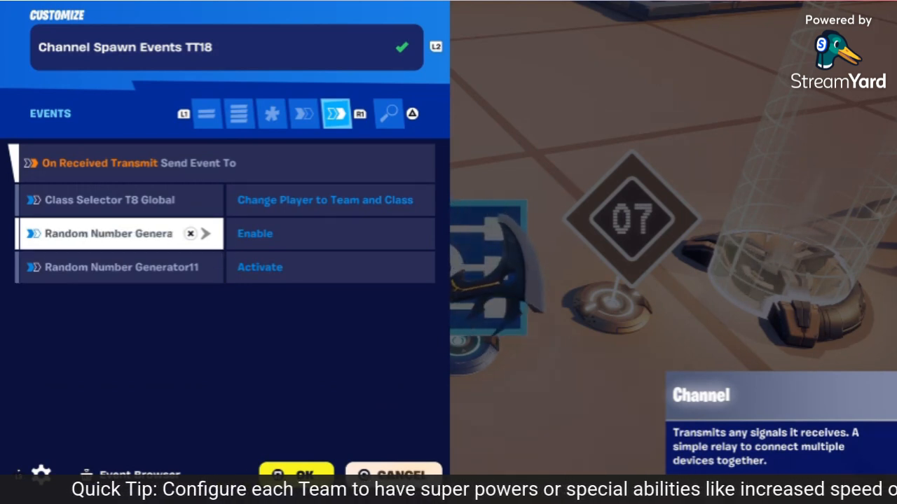
{"action": "key", "text": "Down"}
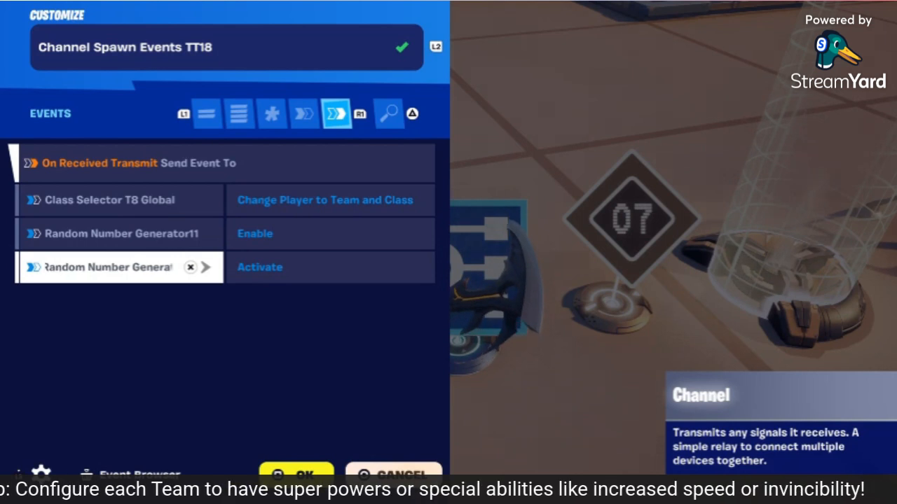
{"action": "key", "text": "Up"}
{"action": "key", "text": "Up"}
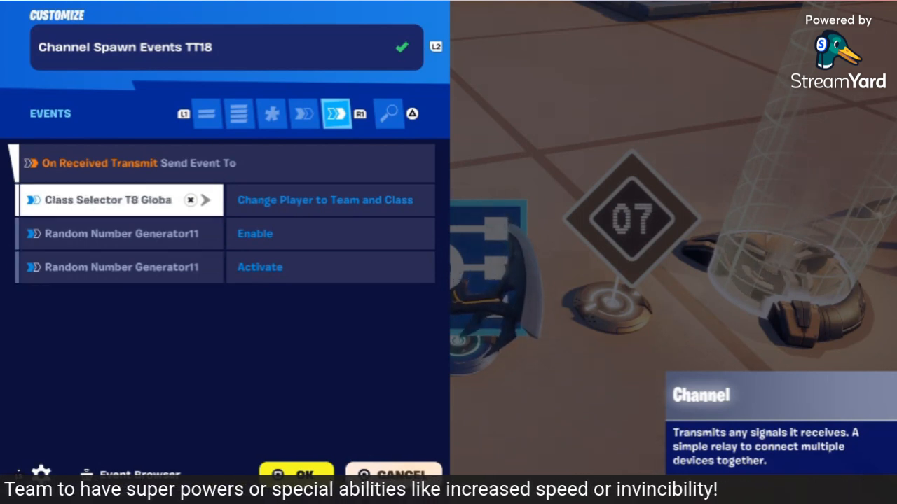
{"action": "key", "text": "Down"}
{"action": "key", "text": "Down"}
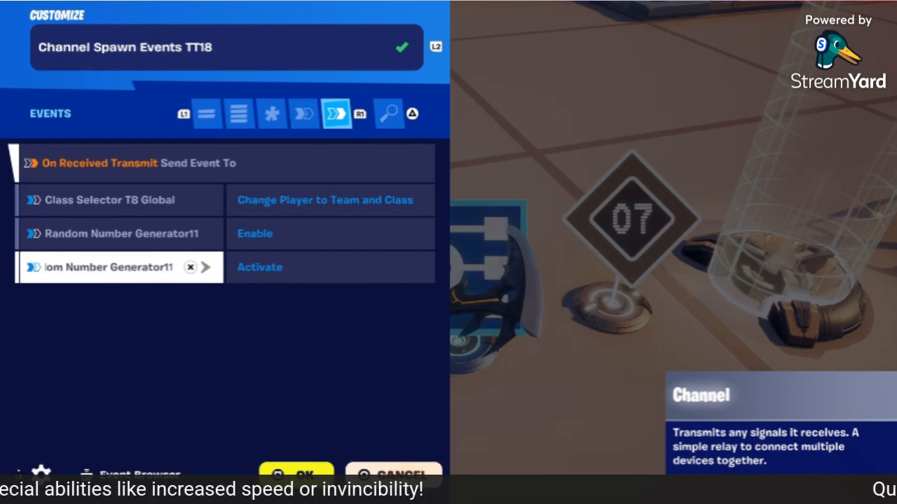
{"action": "key", "text": "Up"}
{"action": "key", "text": "Escape"}
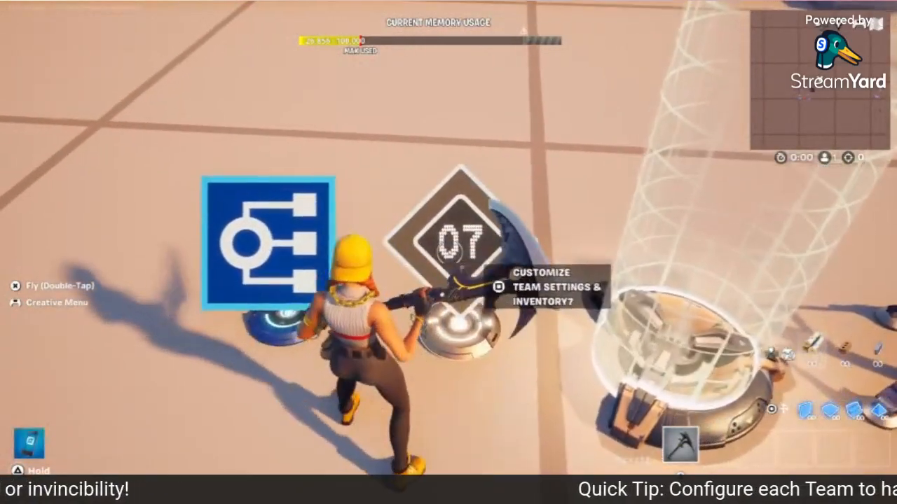
Step: Open Team Settings & Inventory7 and confirm it applies to Team 7 with default Class 7
{"action": "key", "text": "e"}
{"action": "key", "text": "L1"}
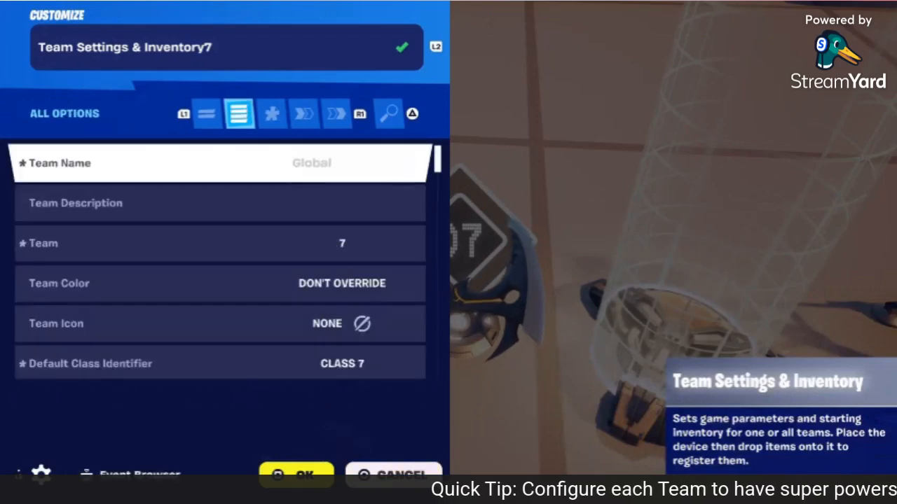
{"action": "key", "text": "Down"}
{"action": "key", "text": "Up"}
{"action": "key", "text": "Down"}
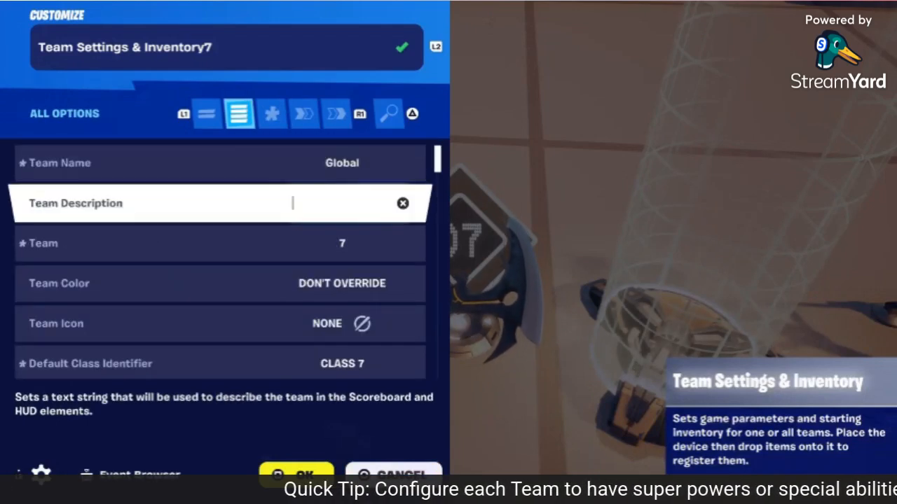
{"action": "key", "text": "Down"}
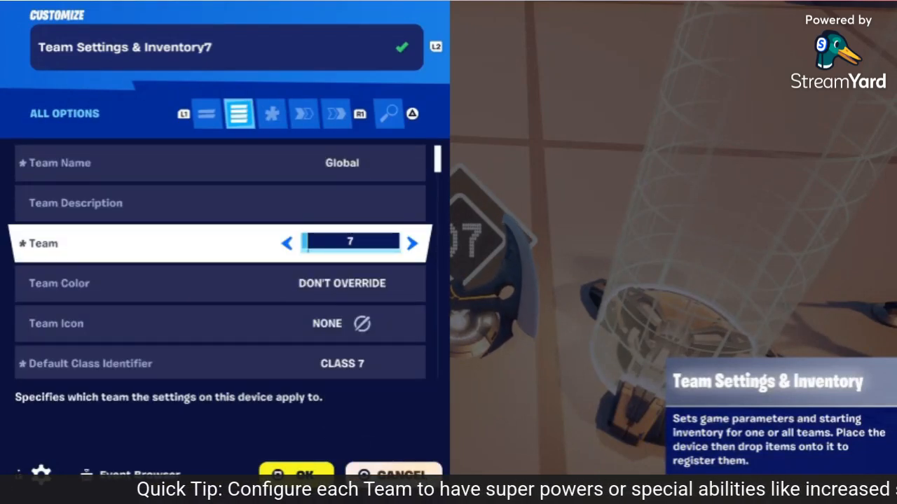
{"action": "key", "text": "Down"}
{"action": "key", "text": "Down"}
{"action": "key", "text": "Down"}
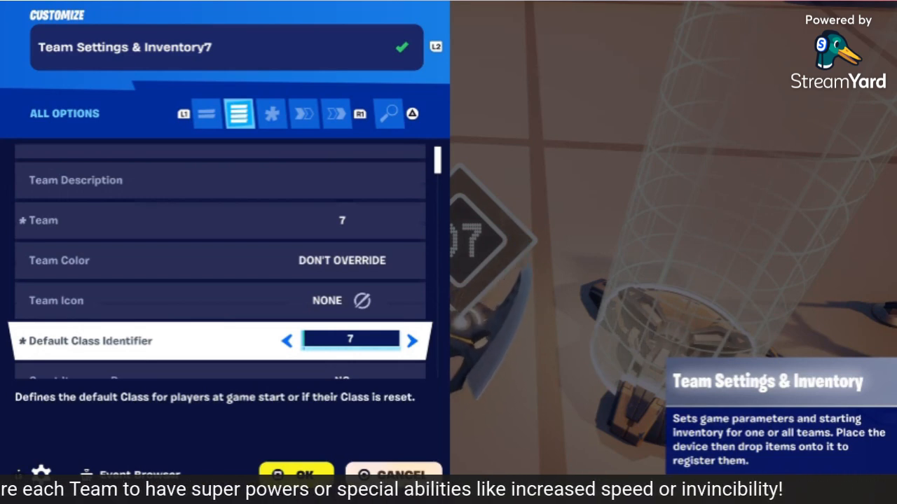
{"action": "key", "text": "Down"}
{"action": "key", "text": "Down"}
{"action": "key", "text": "Down"}
{"action": "key", "text": "Down"}
{"action": "key", "text": "Down"}
{"action": "key", "text": "Down"}
{"action": "key", "text": "Down"}
{"action": "key", "text": "Down"}
{"action": "key", "text": "Down"}
{"action": "key", "text": "Down"}
{"action": "key", "text": "Down"}
{"action": "key", "text": "Down"}
{"action": "key", "text": "Down"}
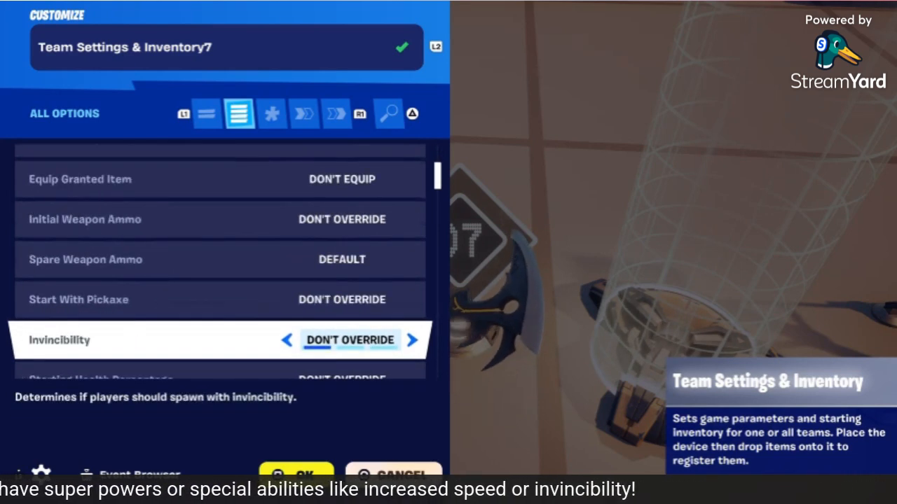
{"action": "key", "text": "Down"}
{"action": "key", "text": "Down"}
{"action": "key", "text": "Down"}
{"action": "key", "text": "Down"}
{"action": "key", "text": "Down"}
{"action": "key", "text": "Down"}
{"action": "key", "text": "Down"}
{"action": "key", "text": "Down"}
{"action": "key", "text": "Down"}
{"action": "key", "text": "Down"}
{"action": "key", "text": "Down"}
{"action": "key", "text": "Down"}
{"action": "key", "text": "Down"}
{"action": "key", "text": "Down"}
{"action": "key", "text": "Down"}
{"action": "key", "text": "Down"}
{"action": "key", "text": "Down"}
{"action": "key", "text": "Down"}
{"action": "key", "text": "Down"}
{"action": "key", "text": "Down"}
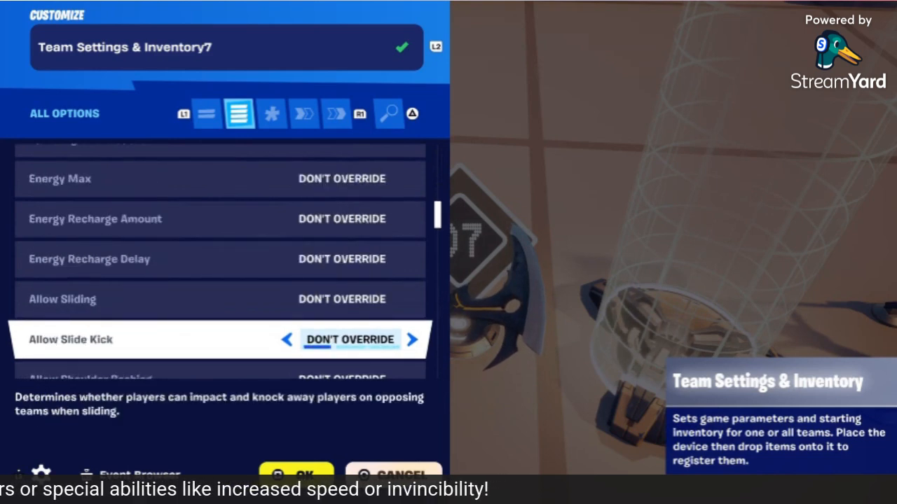
{"action": "key", "text": "Down"}
{"action": "key", "text": "Down"}
{"action": "key", "text": "Down"}
{"action": "key", "text": "Down"}
{"action": "key", "text": "Down"}
{"action": "key", "text": "Down"}
{"action": "key", "text": "Down"}
{"action": "key", "text": "Down"}
{"action": "key", "text": "Down"}
{"action": "key", "text": "Down"}
{"action": "key", "text": "Down"}
{"action": "key", "text": "Down"}
{"action": "key", "text": "Down"}
{"action": "key", "text": "Down"}
{"action": "key", "text": "Down"}
{"action": "key", "text": "Down"}
{"action": "key", "text": "Down"}
{"action": "key", "text": "Down"}
{"action": "key", "text": "Down"}
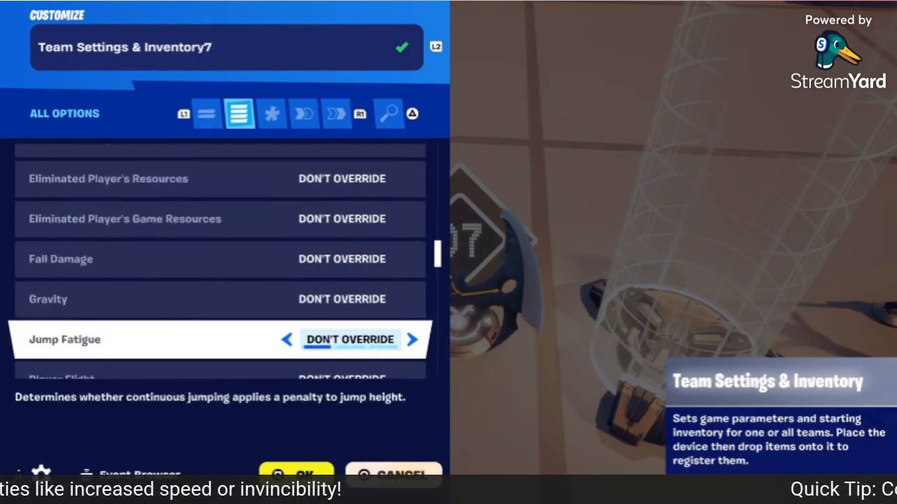
{"action": "key", "text": "Down"}
{"action": "key", "text": "Down"}
{"action": "key", "text": "Down"}
{"action": "key", "text": "Down"}
{"action": "key", "text": "Down"}
{"action": "key", "text": "Down"}
{"action": "key", "text": "Down"}
{"action": "key", "text": "Down"}
{"action": "key", "text": "Down"}
{"action": "key", "text": "Down"}
{"action": "key", "text": "Down"}
{"action": "key", "text": "Down"}
{"action": "key", "text": "Down"}
{"action": "key", "text": "Down"}
{"action": "key", "text": "Down"}
{"action": "key", "text": "Down"}
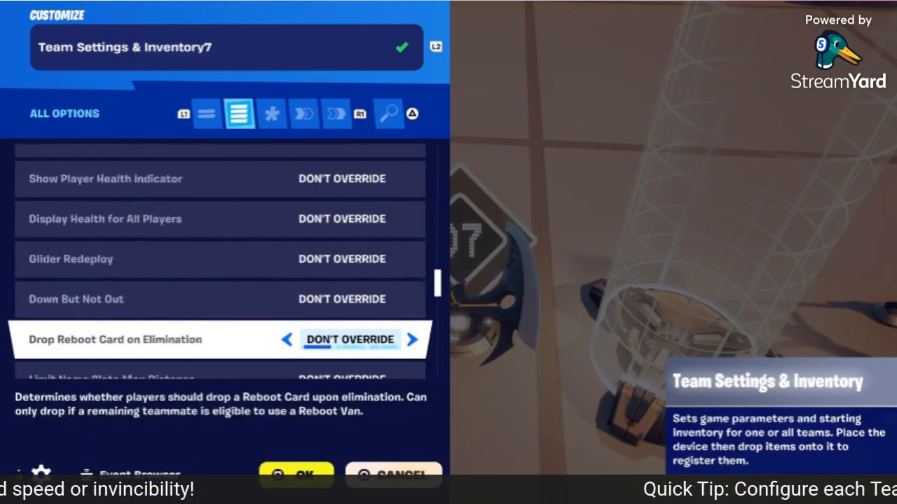
{"action": "key", "text": "Down"}
{"action": "key", "text": "Down"}
{"action": "key", "text": "Down"}
{"action": "key", "text": "Down"}
{"action": "key", "text": "Down"}
{"action": "key", "text": "Down"}
{"action": "key", "text": "Down"}
{"action": "key", "text": "Down"}
{"action": "key", "text": "Down"}
{"action": "key", "text": "Down"}
{"action": "key", "text": "Down"}
{"action": "key", "text": "Down"}
{"action": "key", "text": "Down"}
{"action": "key", "text": "Down"}
{"action": "key", "text": "Down"}
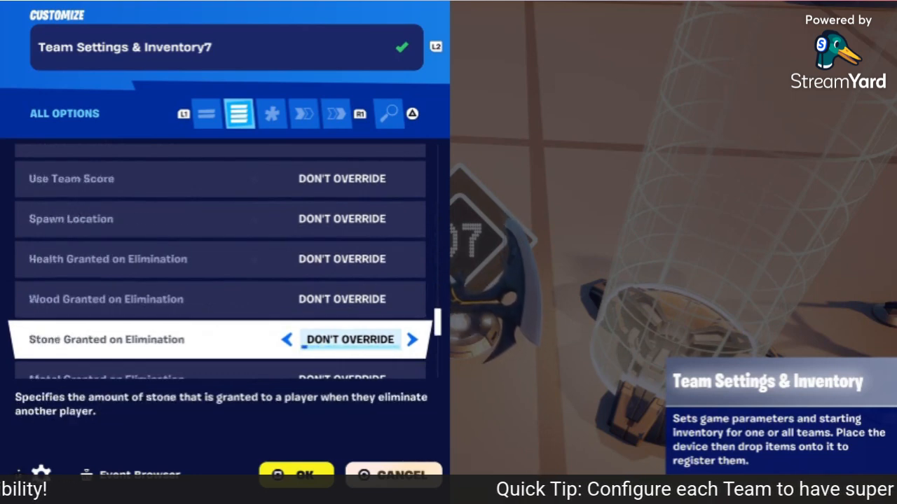
{"action": "key", "text": "Down"}
{"action": "key", "text": "Down"}
{"action": "key", "text": "Down"}
{"action": "key", "text": "Down"}
{"action": "key", "text": "Down"}
{"action": "key", "text": "Down"}
{"action": "key", "text": "Down"}
{"action": "key", "text": "Down"}
{"action": "key", "text": "Down"}
{"action": "key", "text": "Down"}
{"action": "key", "text": "Down"}
{"action": "key", "text": "Down"}
{"action": "key", "text": "Down"}
{"action": "key", "text": "Down"}
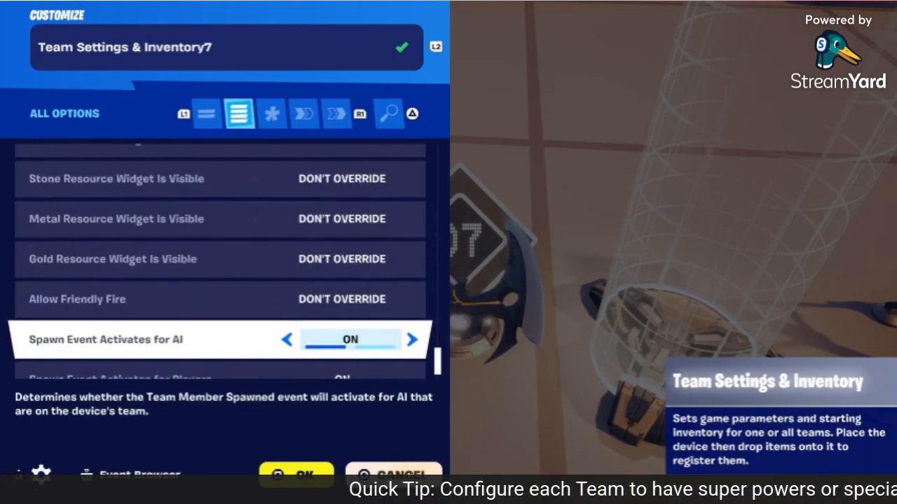
Step: Review its modified options, functions and team member spawned event, then close it
{"action": "key", "text": "R1"}
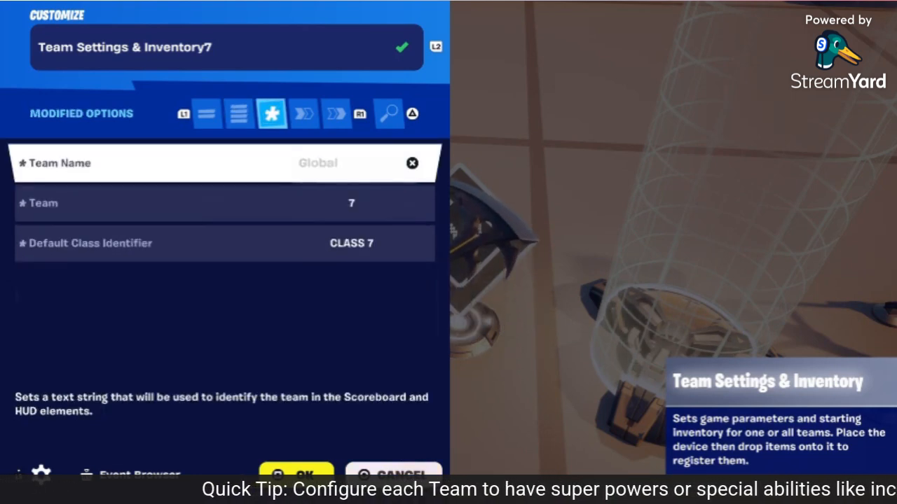
{"action": "key", "text": "R1"}
{"action": "key", "text": "R1"}
{"action": "key", "text": "L1"}
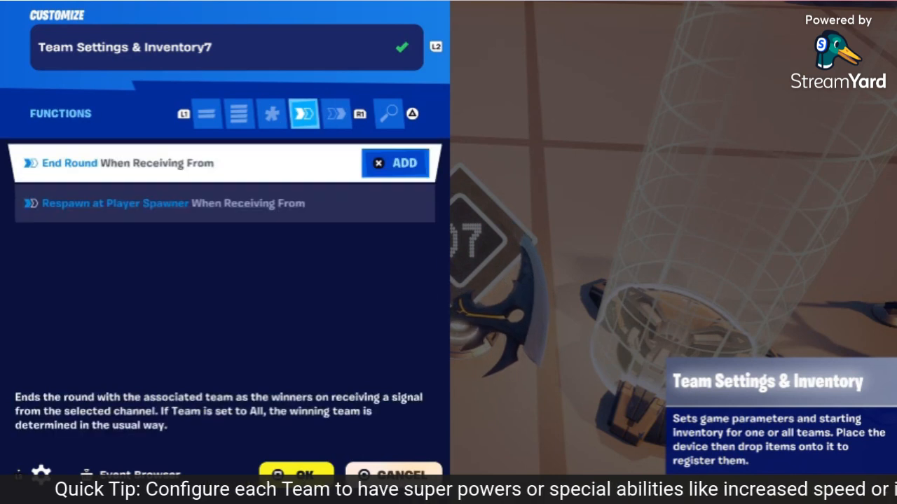
{"action": "key", "text": "R1"}
{"action": "key", "text": "Down"}
{"action": "key", "text": "Down"}
{"action": "key", "text": "Down"}
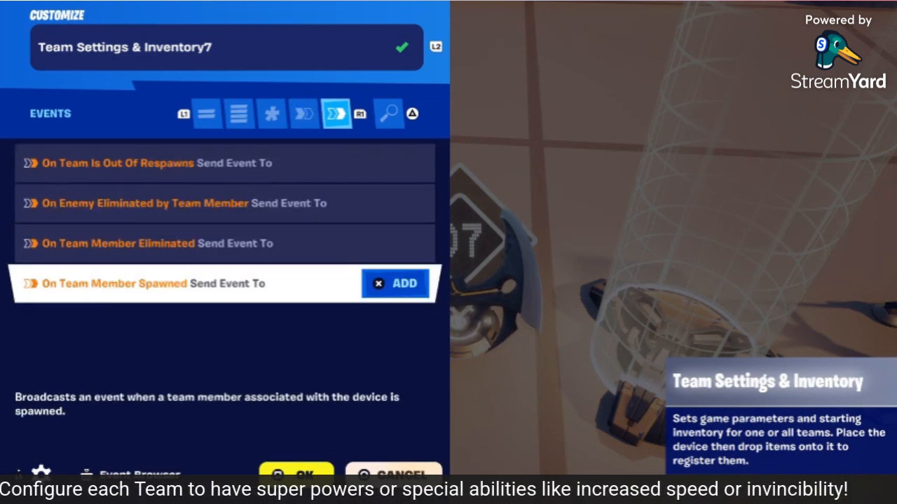
{"action": "key", "text": "Escape"}
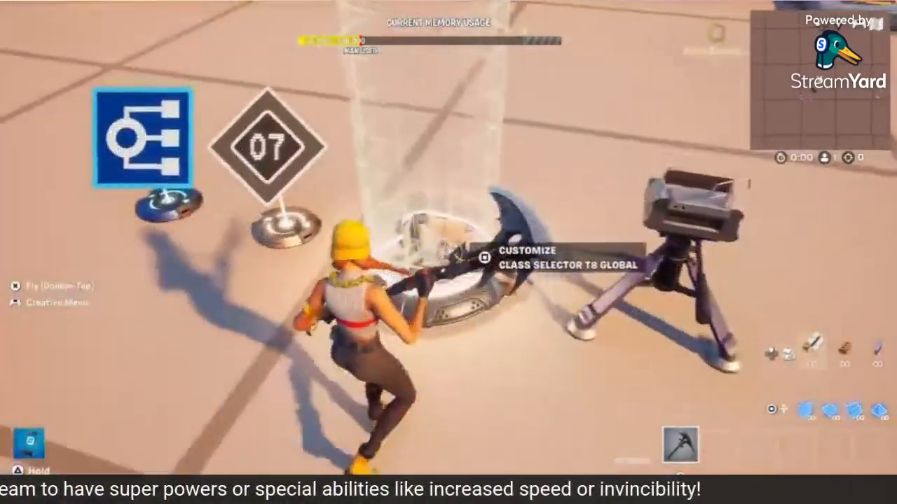
Step: Review Class Selector T8 Global's options: team 7 to switch to, volume size and zone audio
{"action": "key", "text": "L1"}
{"action": "key", "text": "L1"}
{"action": "key", "text": "L1"}
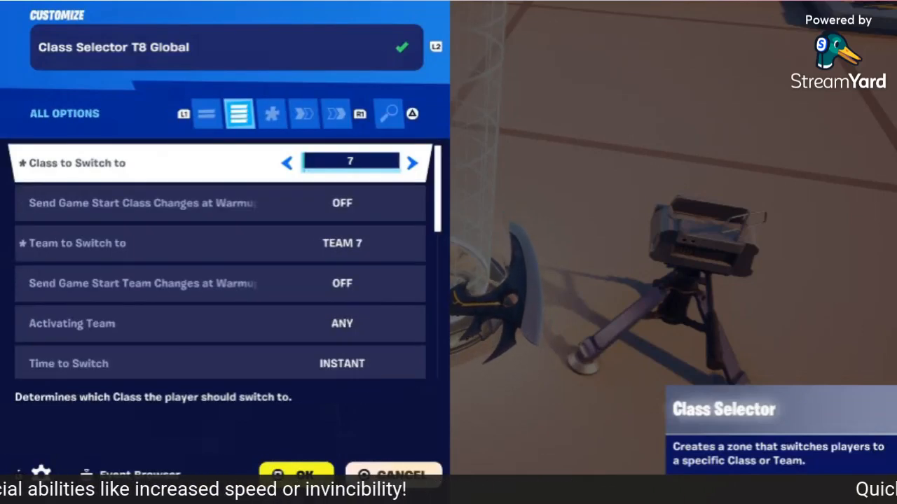
{"action": "key", "text": "Down"}
{"action": "key", "text": "Down"}
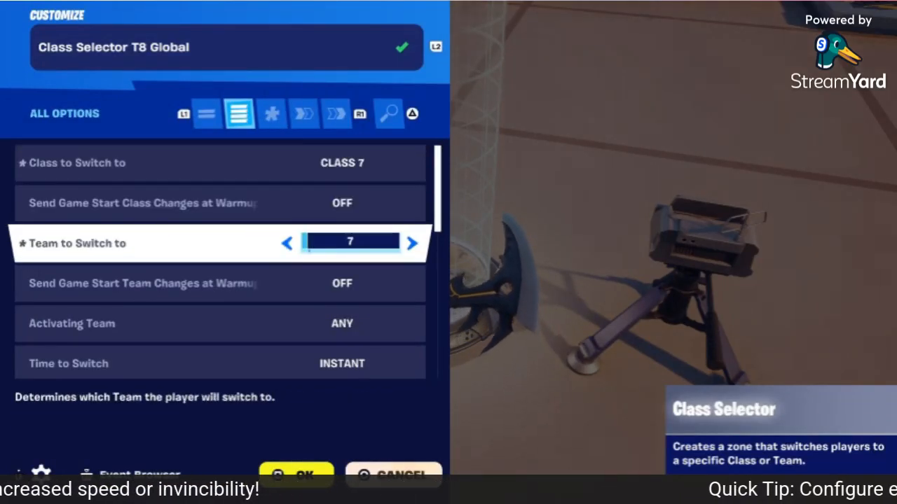
{"action": "key", "text": "Return"}
{"action": "key", "text": "Down"}
{"action": "key", "text": "Down"}
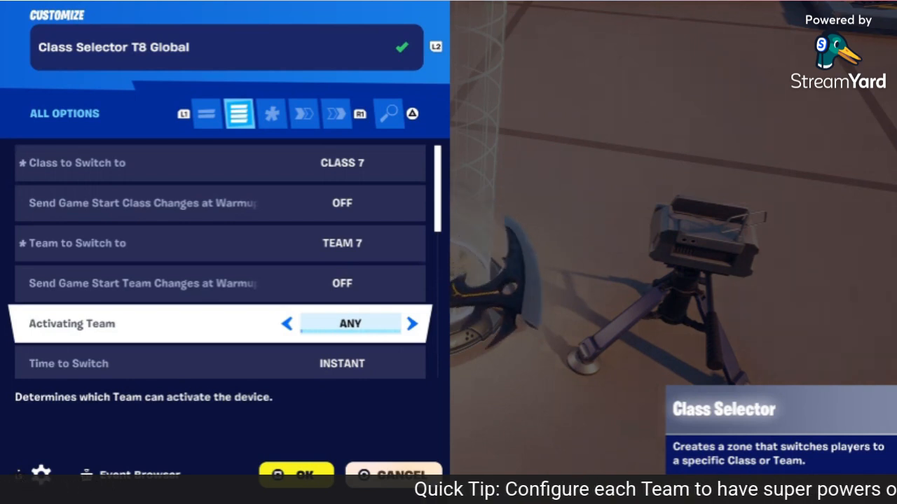
{"action": "key", "text": "Down"}
{"action": "key", "text": "Down"}
{"action": "key", "text": "Down"}
{"action": "key", "text": "Down"}
{"action": "key", "text": "Down"}
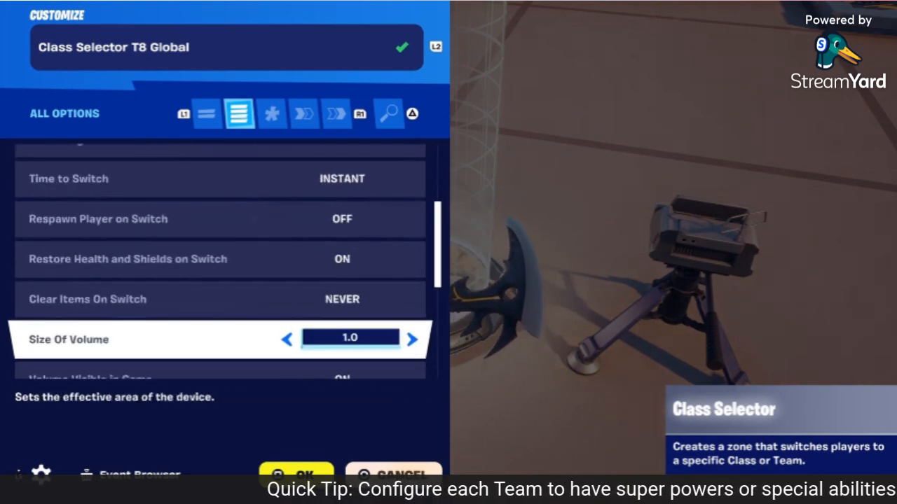
{"action": "key", "text": "Down"}
{"action": "key", "text": "Down"}
{"action": "key", "text": "Down"}
{"action": "key", "text": "Down"}
{"action": "key", "text": "Down"}
{"action": "key", "text": "Down"}
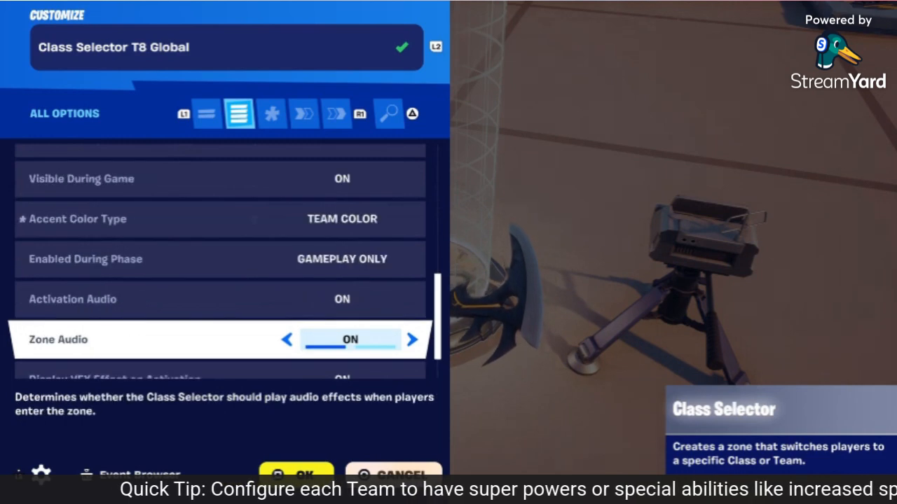
Step: Check Throttle Class Changes and the Channel Spawn Events function binding, view events, then close
{"action": "key", "text": "Down"}
{"action": "key", "text": "Down"}
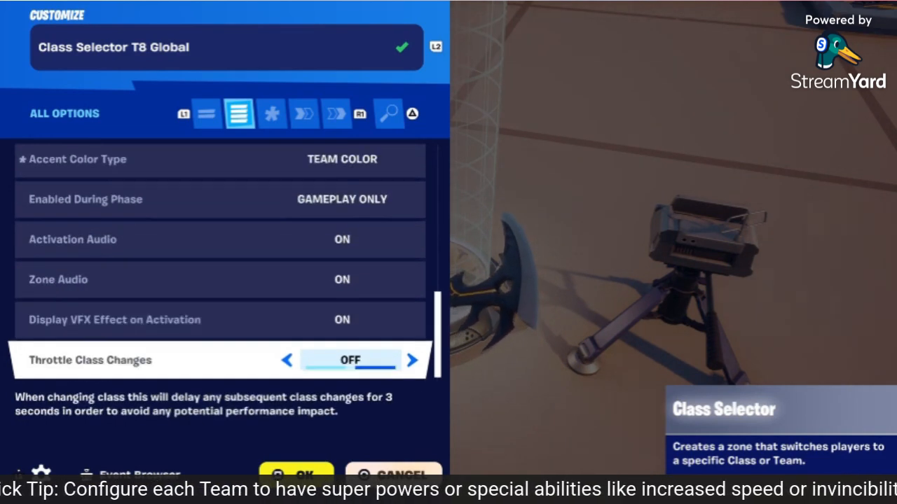
{"action": "key", "text": "R1"}
{"action": "key", "text": "R1"}
{"action": "key", "text": "Down"}
{"action": "key", "text": "Down"}
{"action": "key", "text": "Down"}
{"action": "key", "text": "Down"}
{"action": "key", "text": "Down"}
{"action": "key", "text": "Down"}
{"action": "key", "text": "Up"}
{"action": "key", "text": "Up"}
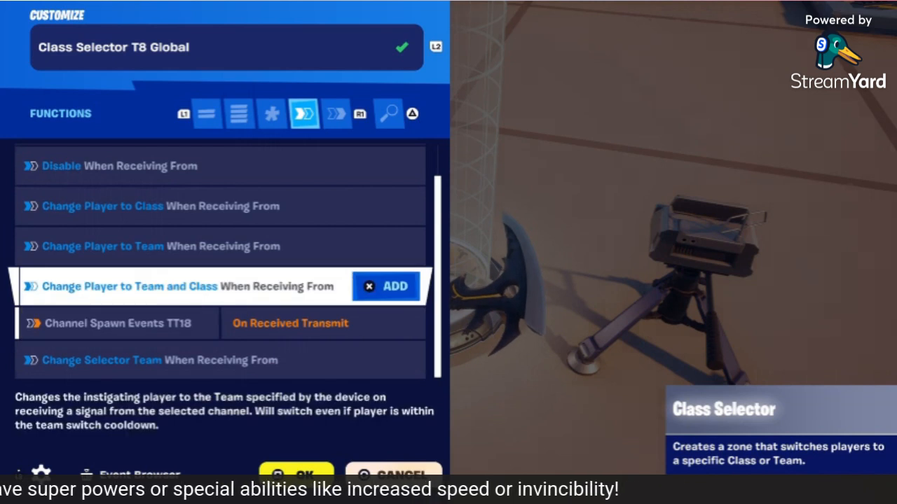
{"action": "key", "text": "Down"}
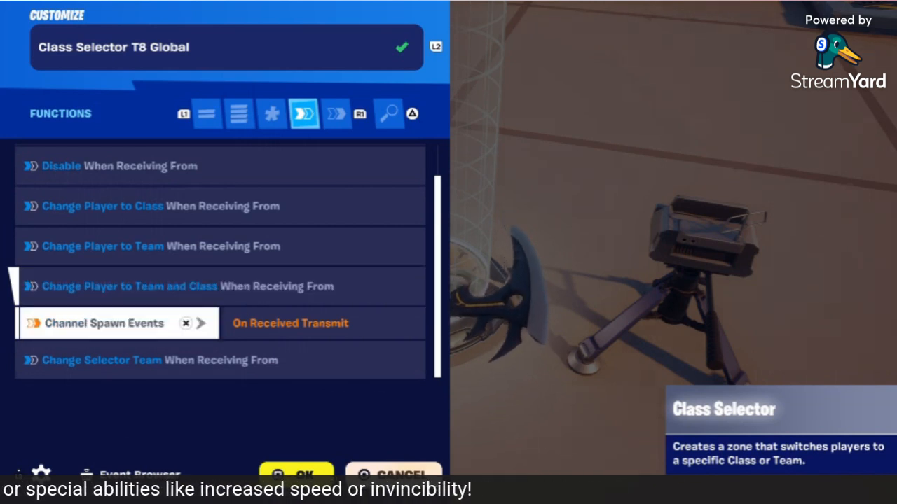
{"action": "key", "text": "Down"}
{"action": "key", "text": "Up"}
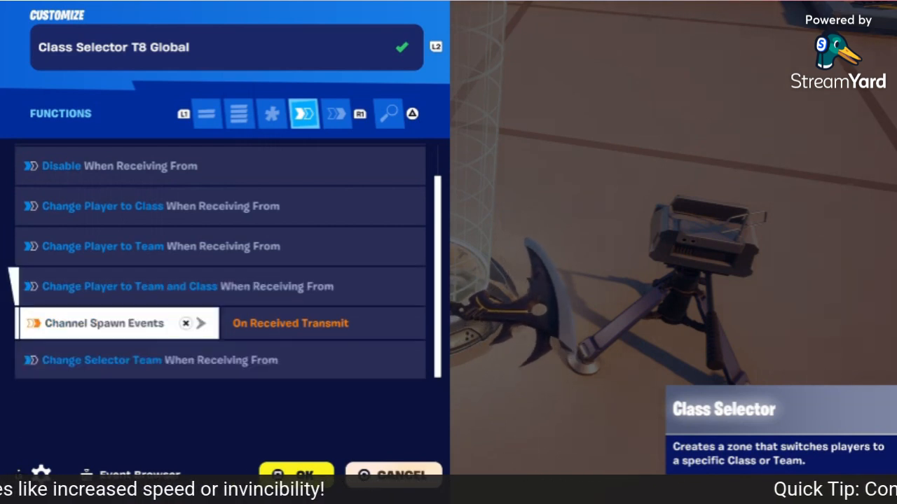
{"action": "key", "text": "Down"}
{"action": "key", "text": "R1"}
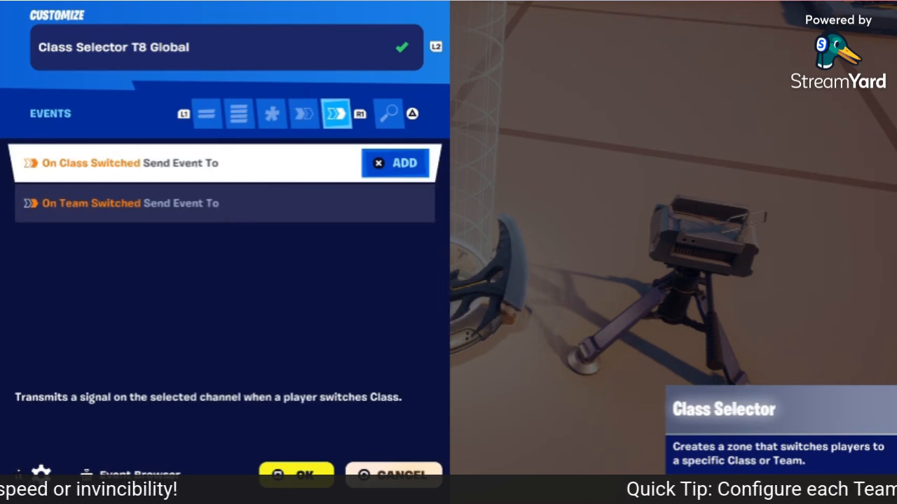
{"action": "key", "text": "Escape"}
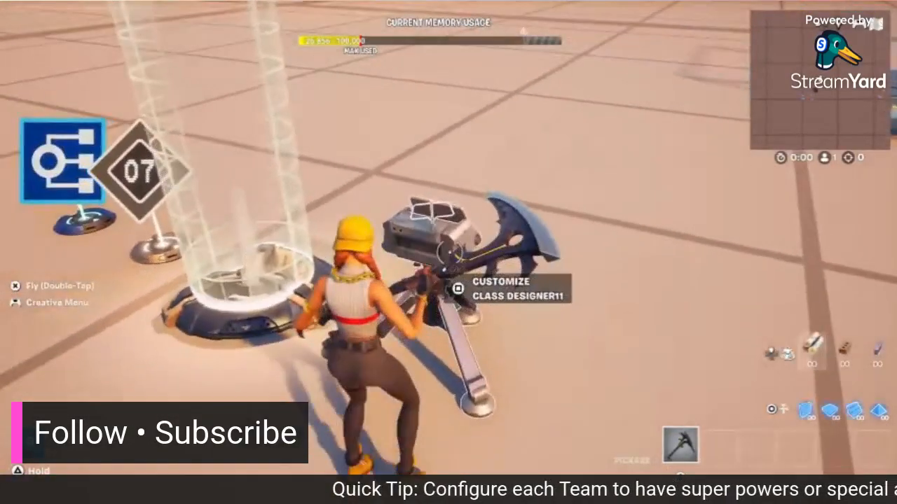
{"action": "key", "text": "square"}
{"action": "key", "text": "L1"}
{"action": "key", "text": "L1"}
{"action": "key", "text": "L1"}
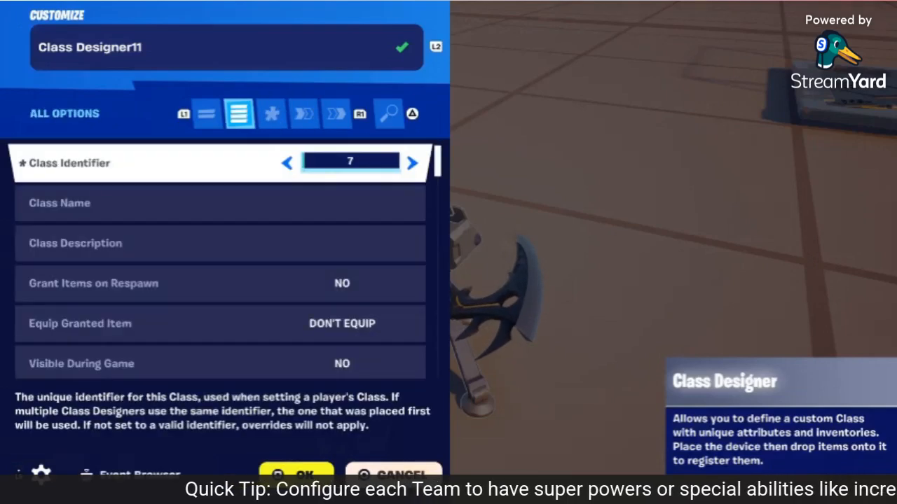
{"action": "key", "text": "Down"}
{"action": "key", "text": "Up"}
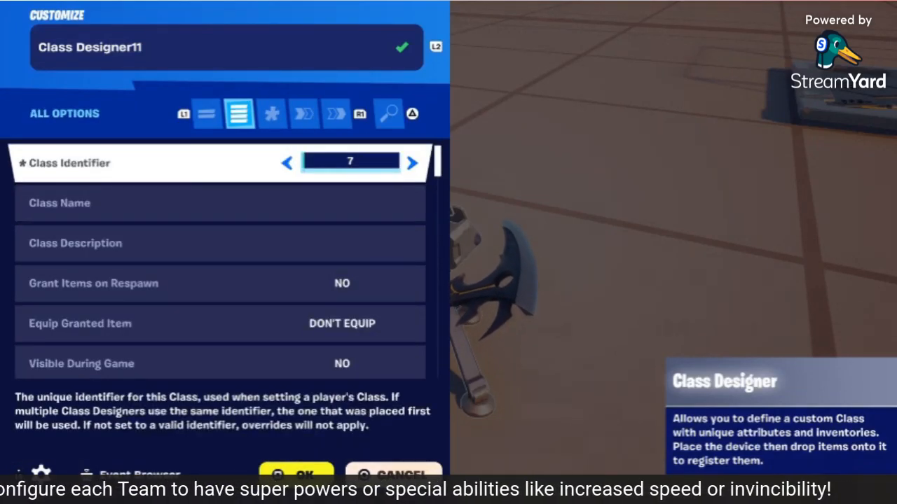
{"action": "key", "text": "Down"}
{"action": "key", "text": "Up"}
{"action": "key", "text": "Down"}
{"action": "key", "text": "Down"}
{"action": "key", "text": "Down"}
{"action": "key", "text": "Down"}
{"action": "key", "text": "Down"}
{"action": "key", "text": "Down"}
{"action": "key", "text": "Down"}
{"action": "key", "text": "Down"}
{"action": "key", "text": "Down"}
{"action": "key", "text": "Down"}
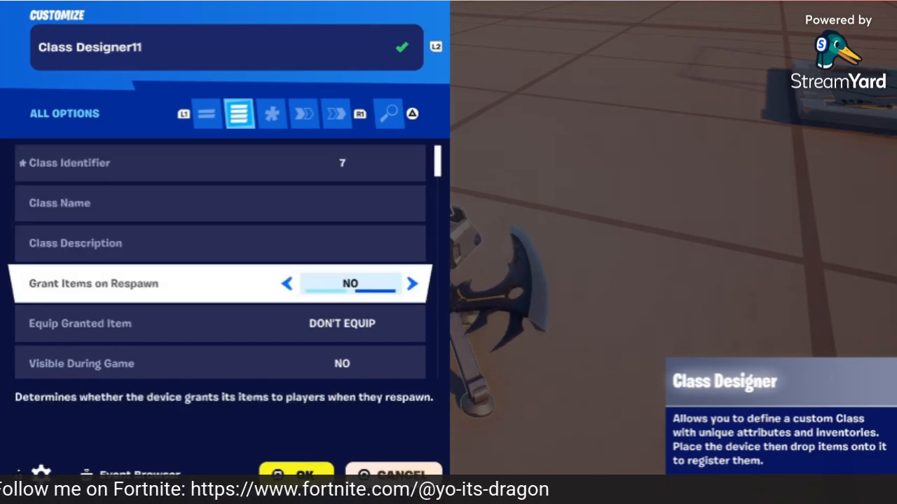
{"action": "key", "text": "Down"}
{"action": "key", "text": "Down"}
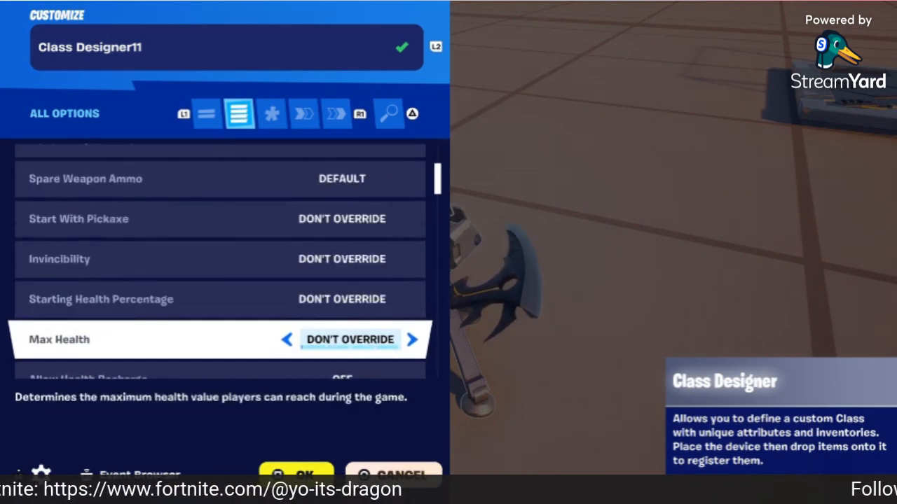
{"action": "key", "text": "Up"}
{"action": "key", "text": "Up"}
{"action": "key", "text": "Up"}
{"action": "key", "text": "Down"}
{"action": "key", "text": "Down"}
{"action": "key", "text": "Down"}
{"action": "key", "text": "Up"}
{"action": "key", "text": "Up"}
{"action": "key", "text": "Up"}
{"action": "key", "text": "Up"}
{"action": "key", "text": "Down"}
{"action": "key", "text": "Down"}
{"action": "key", "text": "Down"}
{"action": "key", "text": "Down"}
{"action": "key", "text": "Down"}
{"action": "key", "text": "Down"}
{"action": "key", "text": "Down"}
{"action": "key", "text": "Down"}
{"action": "key", "text": "Down"}
{"action": "key", "text": "Down"}
{"action": "key", "text": "Down"}
{"action": "key", "text": "Down"}
{"action": "key", "text": "Down"}
{"action": "key", "text": "Down"}
{"action": "key", "text": "Down"}
{"action": "key", "text": "Down"}
{"action": "key", "text": "Down"}
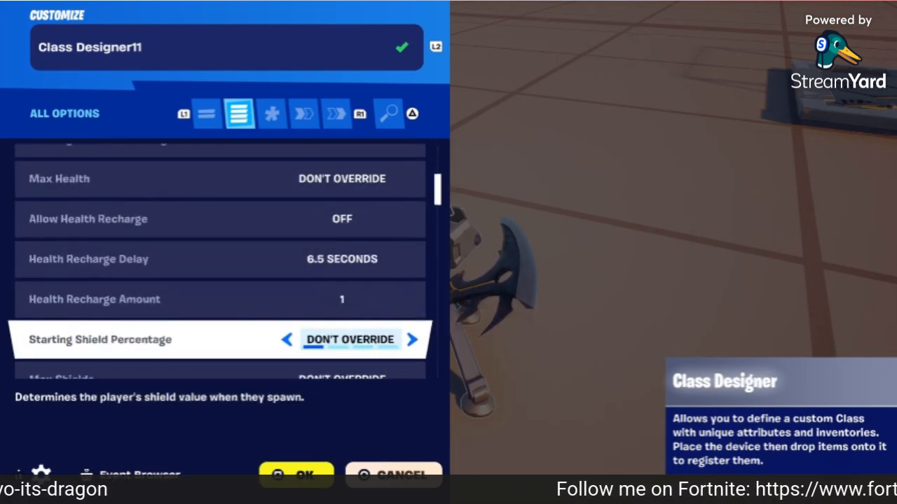
{"action": "key", "text": "Down"}
{"action": "key", "text": "Down"}
{"action": "key", "text": "Down"}
{"action": "key", "text": "Down"}
{"action": "key", "text": "Down"}
{"action": "key", "text": "Down"}
{"action": "key", "text": "Down"}
{"action": "key", "text": "Down"}
{"action": "key", "text": "Down"}
{"action": "key", "text": "Down"}
{"action": "key", "text": "Down"}
{"action": "key", "text": "Down"}
{"action": "key", "text": "Down"}
{"action": "key", "text": "Down"}
{"action": "key", "text": "Down"}
{"action": "key", "text": "Down"}
{"action": "key", "text": "Down"}
{"action": "key", "text": "Down"}
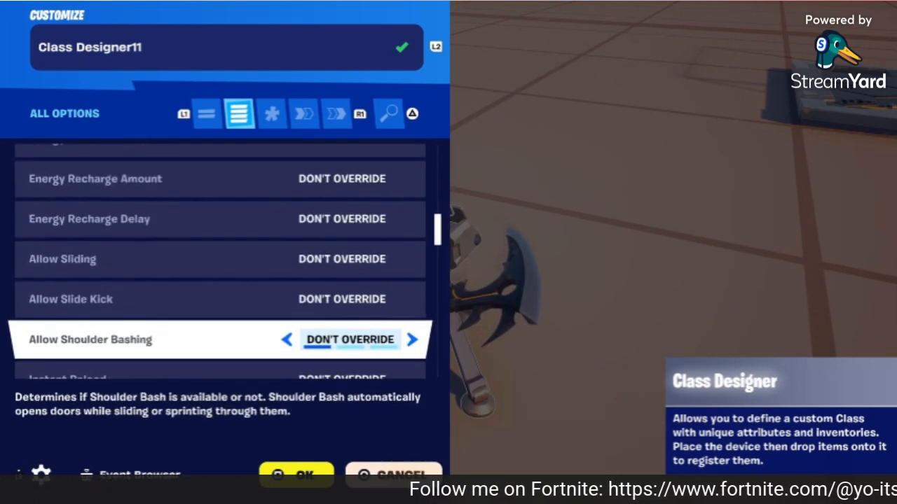
{"action": "key", "text": "Down"}
{"action": "key", "text": "Down"}
{"action": "key", "text": "Down"}
{"action": "key", "text": "Down"}
{"action": "key", "text": "Down"}
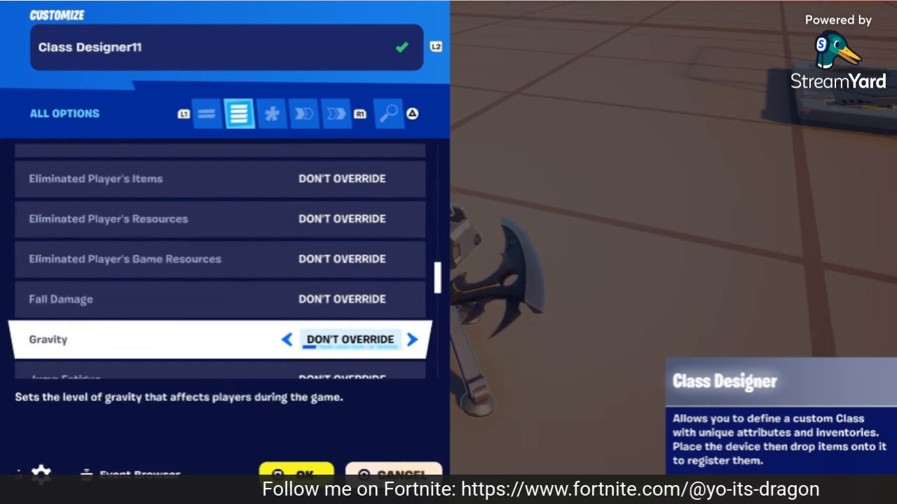
{"action": "key", "text": "Down"}
{"action": "key", "text": "Down"}
{"action": "key", "text": "Down"}
{"action": "key", "text": "Down"}
{"action": "key", "text": "Down"}
{"action": "key", "text": "Down"}
{"action": "key", "text": "Down"}
{"action": "key", "text": "Down"}
{"action": "key", "text": "Down"}
{"action": "key", "text": "Down"}
{"action": "key", "text": "Down"}
{"action": "key", "text": "Down"}
{"action": "key", "text": "Down"}
{"action": "key", "text": "Down"}
{"action": "key", "text": "Down"}
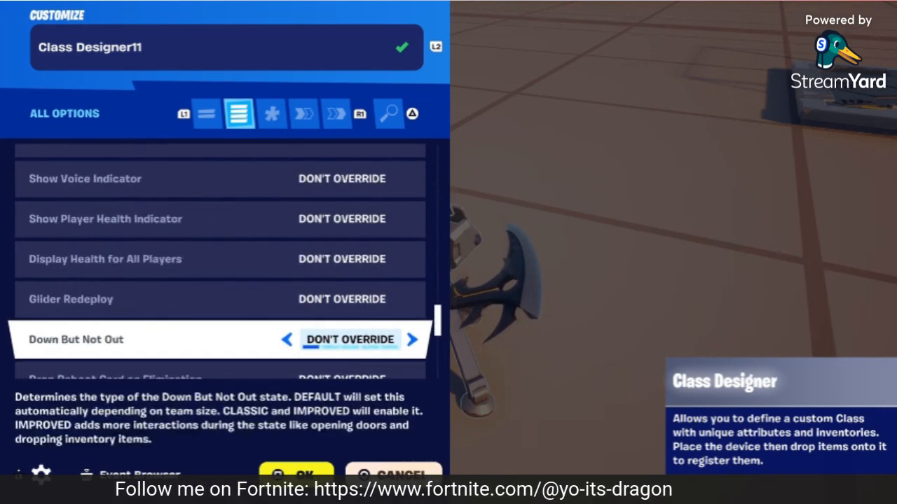
{"action": "key", "text": "Down"}
{"action": "key", "text": "Down"}
{"action": "key", "text": "Down"}
{"action": "key", "text": "Down"}
{"action": "key", "text": "Down"}
{"action": "key", "text": "Down"}
{"action": "key", "text": "Down"}
{"action": "key", "text": "Down"}
{"action": "key", "text": "Down"}
{"action": "key", "text": "Down"}
{"action": "key", "text": "Down"}
{"action": "key", "text": "Down"}
{"action": "key", "text": "Down"}
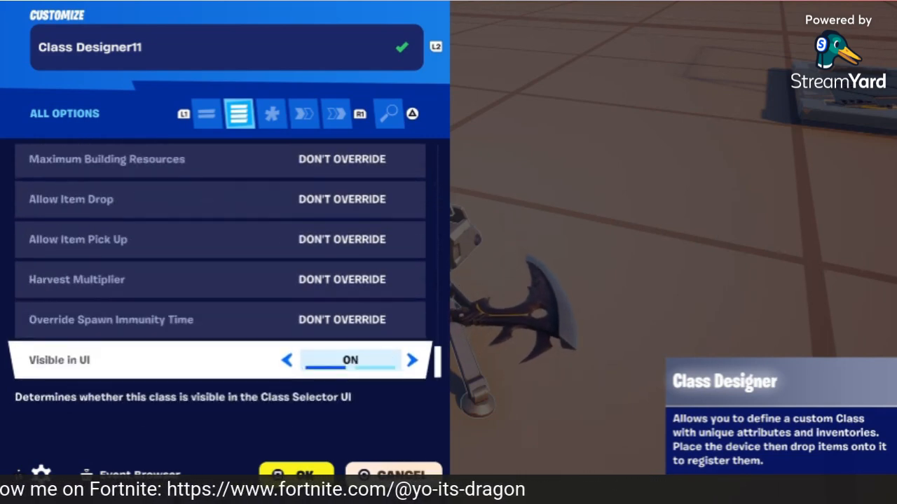
{"action": "key", "text": "e"}
{"action": "key", "text": "e"}
{"action": "key", "text": "e"}
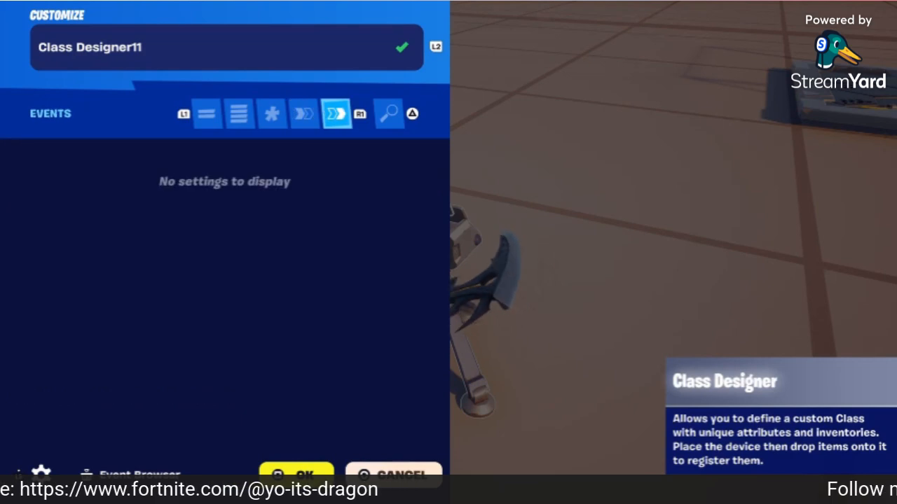
{"action": "key", "text": "Escape"}
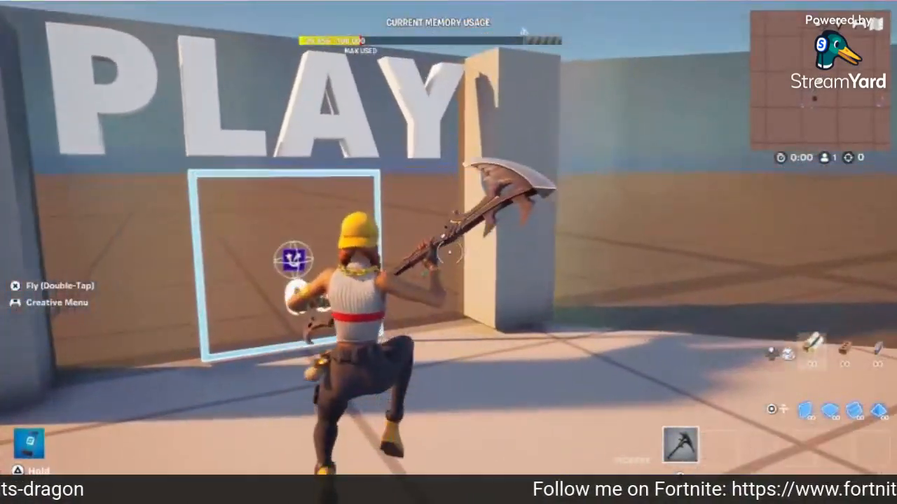
Step: Review Timer Device7's duration, name, interaction, activating team, applies-to and completion options
{"action": "key", "text": "e"}
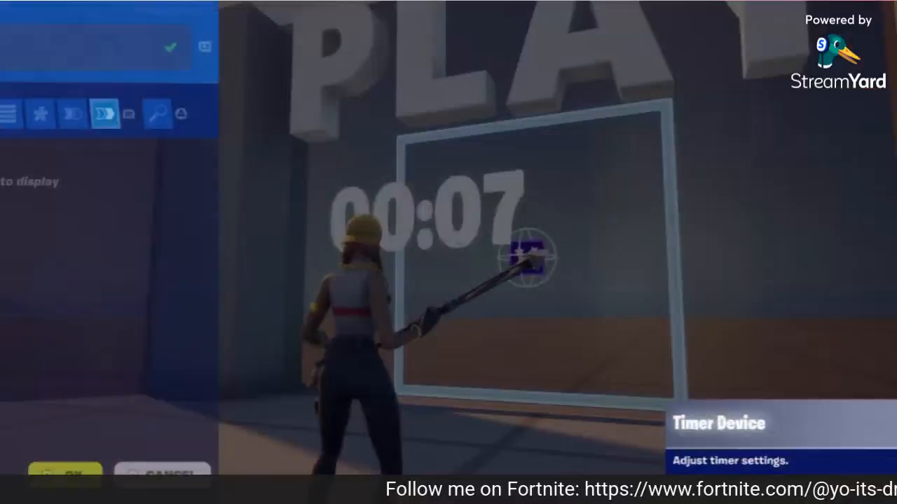
{"action": "key", "text": "q"}
{"action": "key", "text": "q"}
{"action": "key", "text": "q"}
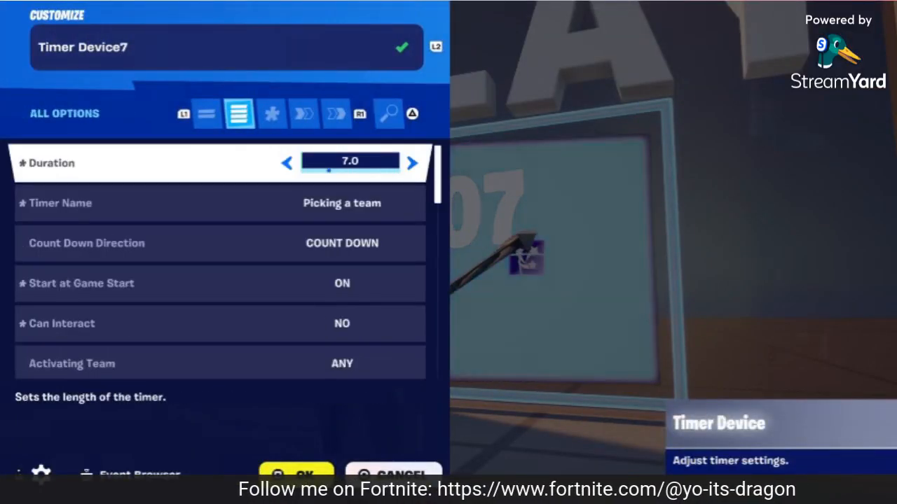
{"action": "key", "text": "Down"}
{"action": "key", "text": "Up"}
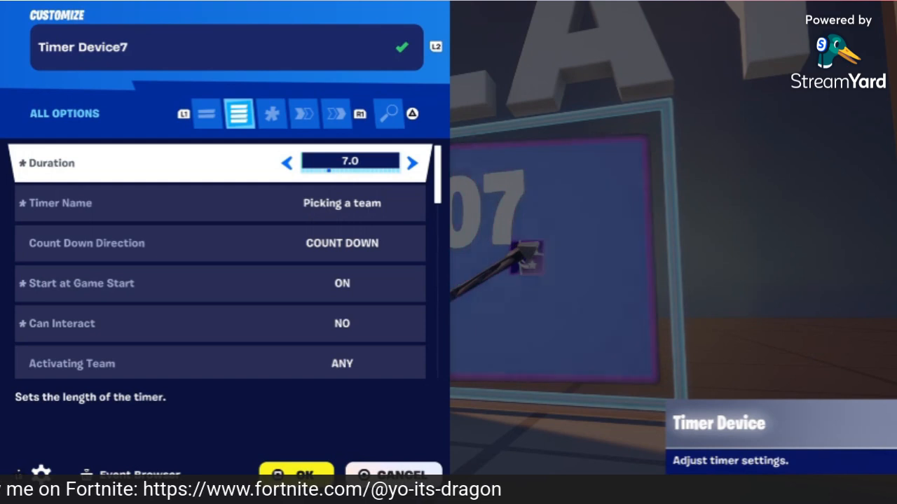
{"action": "key", "text": "Down"}
{"action": "key", "text": "Down"}
{"action": "key", "text": "Down"}
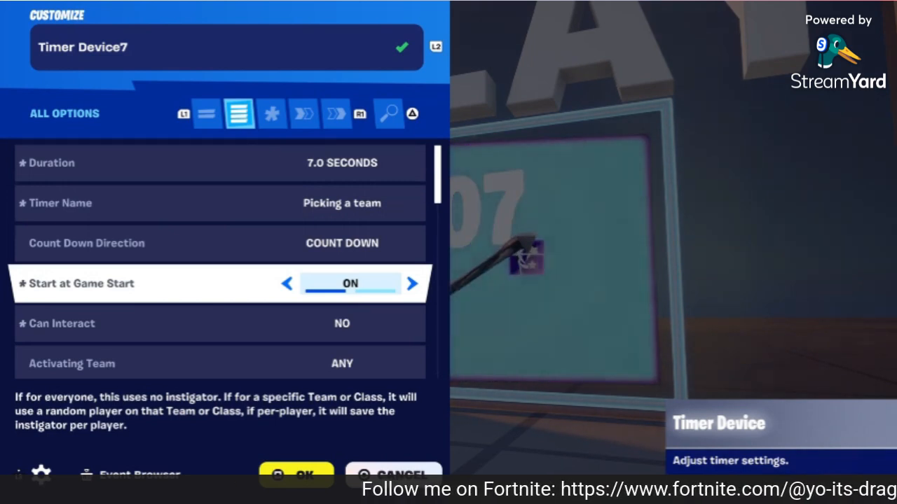
{"action": "key", "text": "Down"}
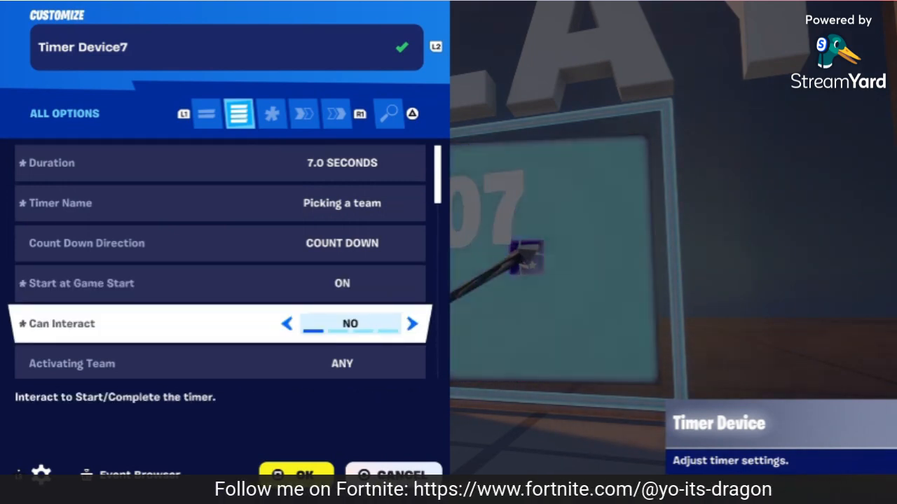
{"action": "key", "text": "Down"}
{"action": "key", "text": "Up"}
{"action": "key", "text": "Down"}
{"action": "key", "text": "Down"}
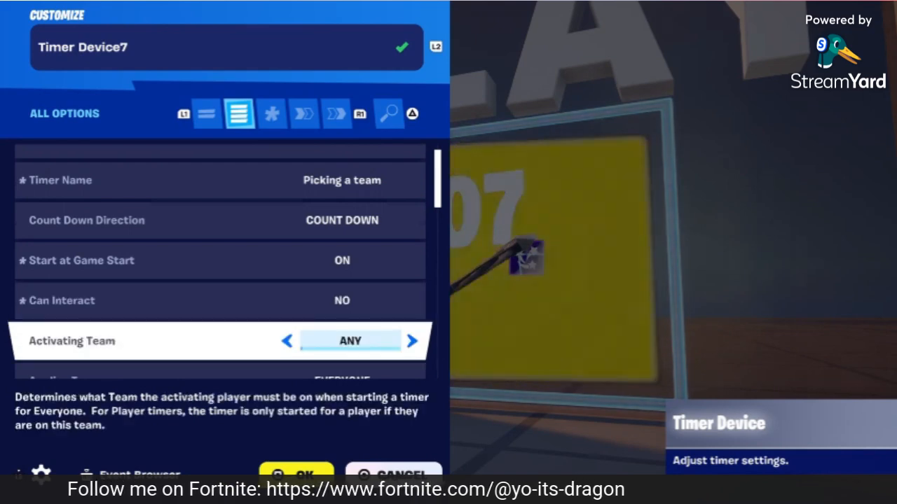
{"action": "key", "text": "Down"}
{"action": "key", "text": "Down"}
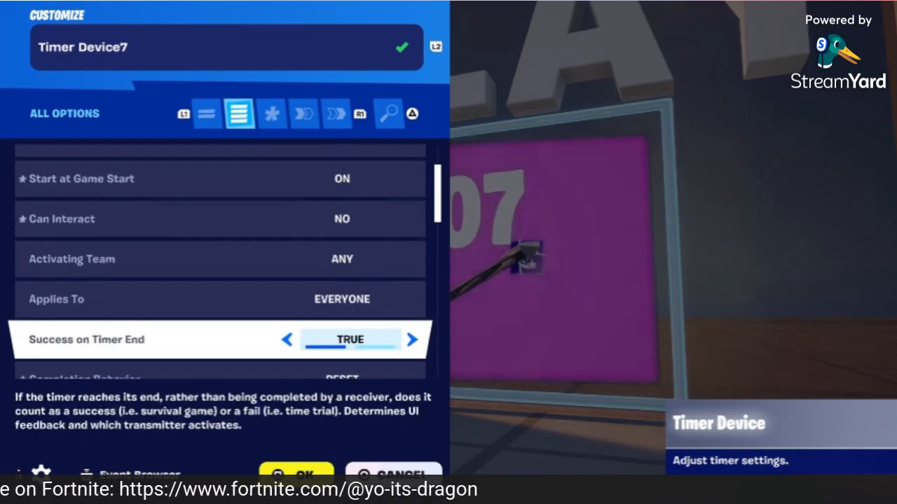
{"action": "key", "text": "Down"}
{"action": "key", "text": "Down"}
{"action": "key", "text": "Down"}
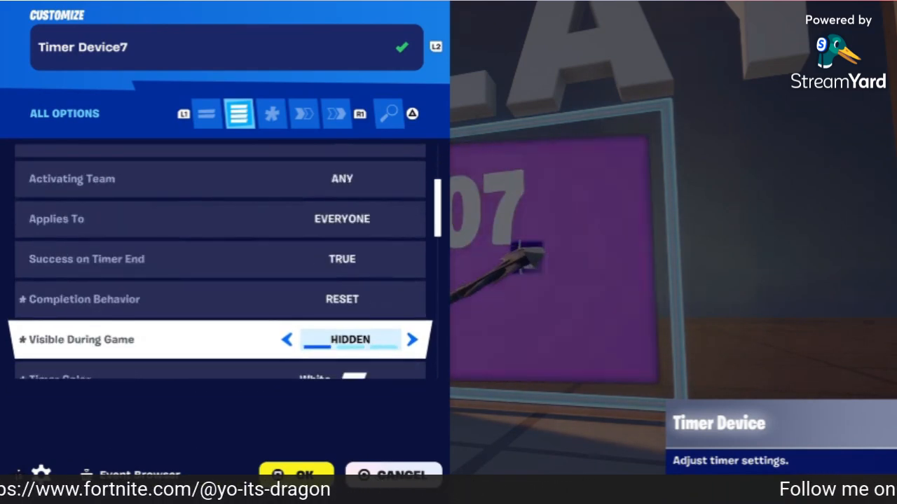
Step: Compare the timer's Not Started, Running and Paused texts, then its scoring and audio options
{"action": "key", "text": "Down"}
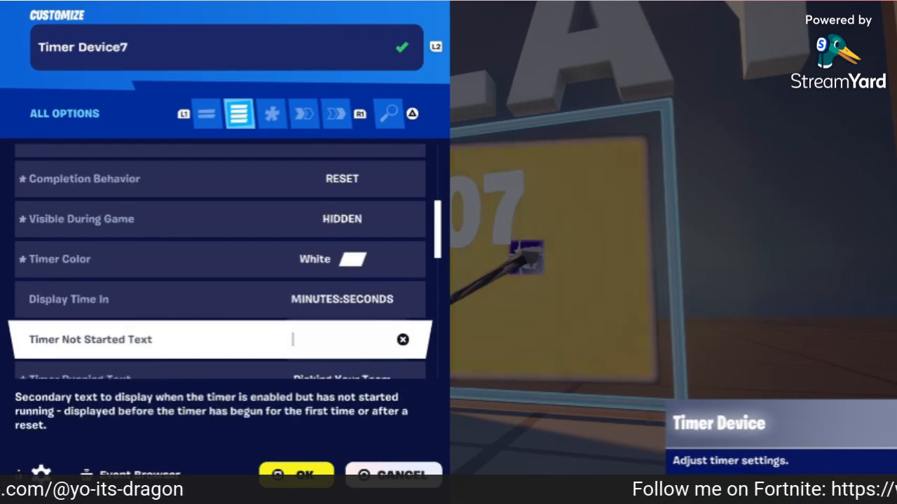
{"action": "key", "text": "Down"}
{"action": "key", "text": "Up"}
{"action": "key", "text": "Down"}
{"action": "key", "text": "Up"}
{"action": "key", "text": "Down"}
{"action": "key", "text": "Up"}
{"action": "key", "text": "Down"}
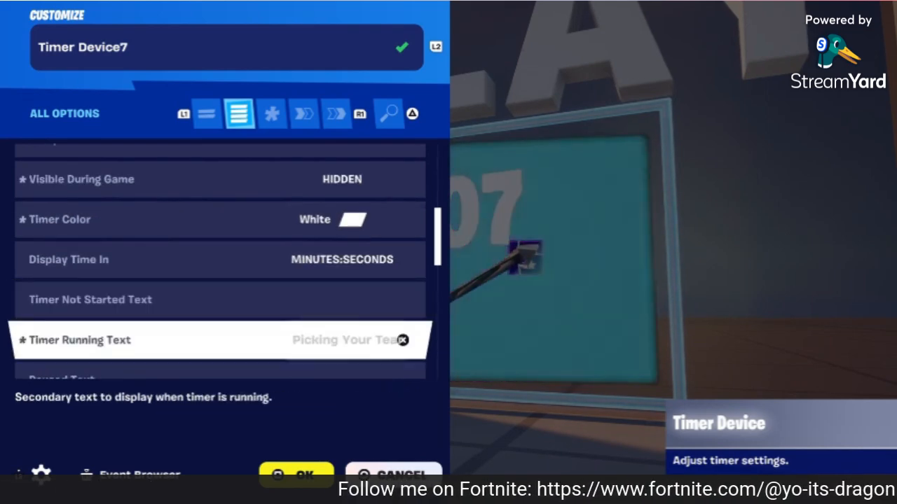
{"action": "key", "text": "Down"}
{"action": "key", "text": "Down"}
{"action": "key", "text": "Down"}
{"action": "key", "text": "Down"}
{"action": "key", "text": "Down"}
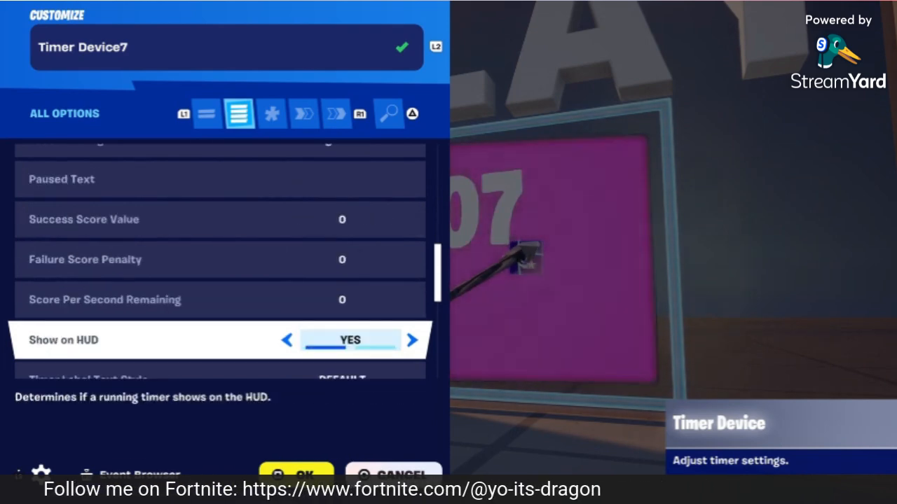
{"action": "key", "text": "Down"}
{"action": "key", "text": "Down"}
{"action": "key", "text": "Down"}
{"action": "key", "text": "Down"}
{"action": "key", "text": "Down"}
{"action": "key", "text": "Down"}
{"action": "key", "text": "Down"}
{"action": "key", "text": "Down"}
{"action": "key", "text": "Down"}
{"action": "key", "text": "Down"}
{"action": "key", "text": "Down"}
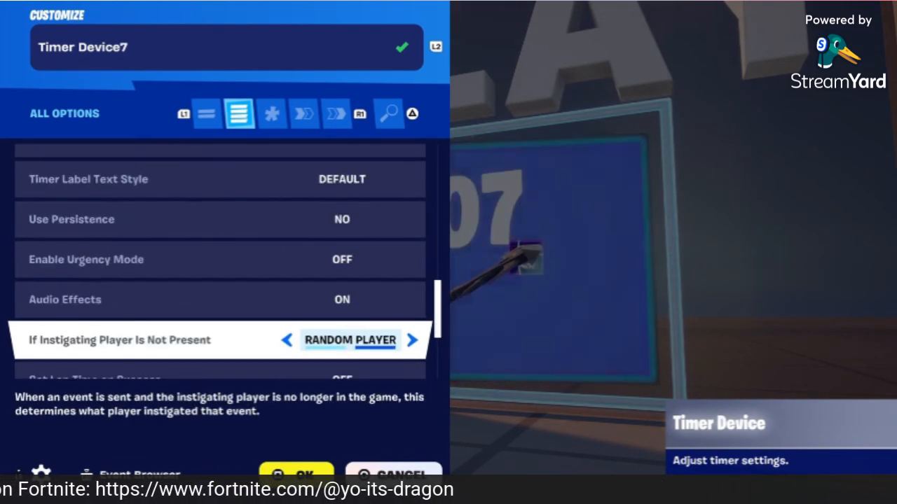
Step: Check the timer's modified options, function bindings and events, then close it
{"action": "key", "text": "e"}
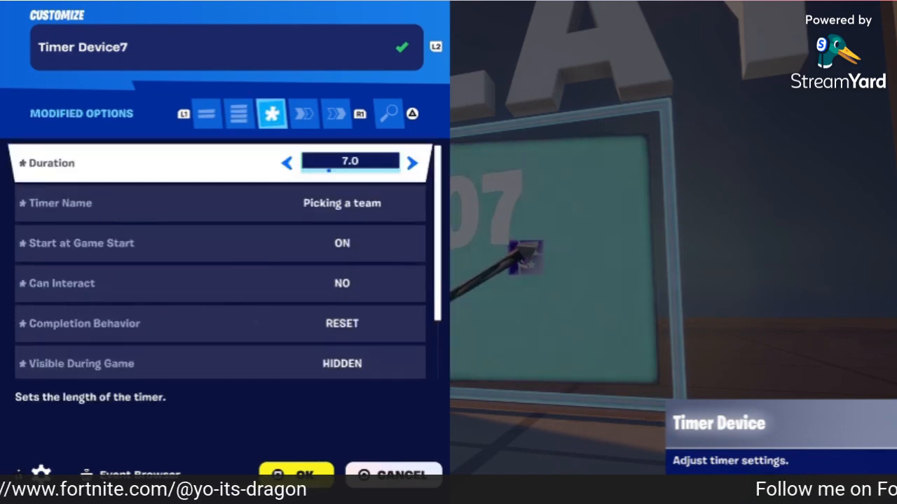
{"action": "key", "text": "e"}
{"action": "key", "text": "Down"}
{"action": "key", "text": "Down"}
{"action": "key", "text": "Down"}
{"action": "key", "text": "Down"}
{"action": "key", "text": "Down"}
{"action": "key", "text": "Down"}
{"action": "key", "text": "Down"}
{"action": "key", "text": "Down"}
{"action": "key", "text": "Down"}
{"action": "key", "text": "Down"}
{"action": "key", "text": "Down"}
{"action": "key", "text": "Down"}
{"action": "key", "text": "Down"}
{"action": "key", "text": "Down"}
{"action": "key", "text": "Down"}
{"action": "key", "text": "Down"}
{"action": "key", "text": "Down"}
{"action": "key", "text": "Down"}
{"action": "key", "text": "Down"}
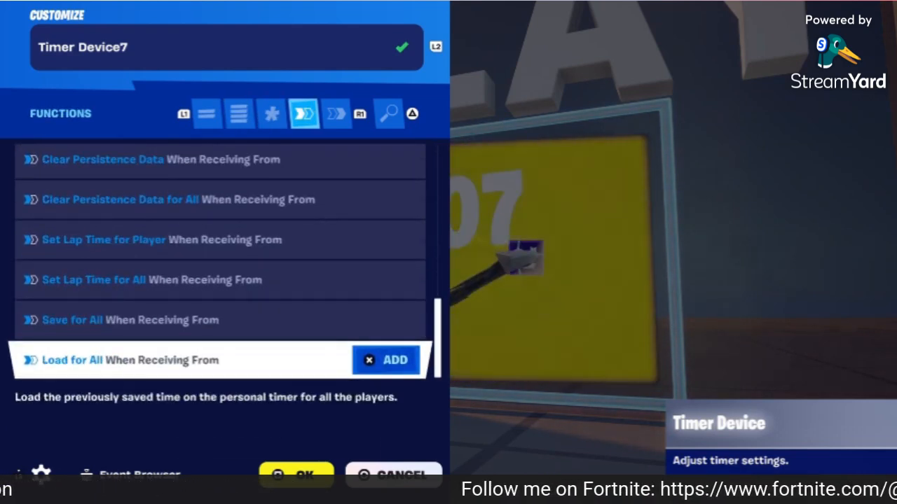
{"action": "key", "text": "e"}
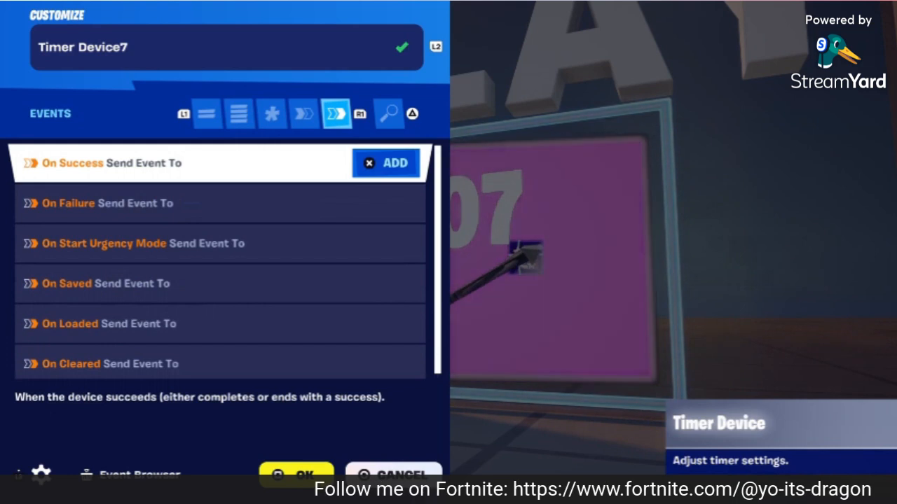
{"action": "key", "text": "Down"}
{"action": "key", "text": "Down"}
{"action": "key", "text": "Down"}
{"action": "key", "text": "Down"}
{"action": "key", "text": "Down"}
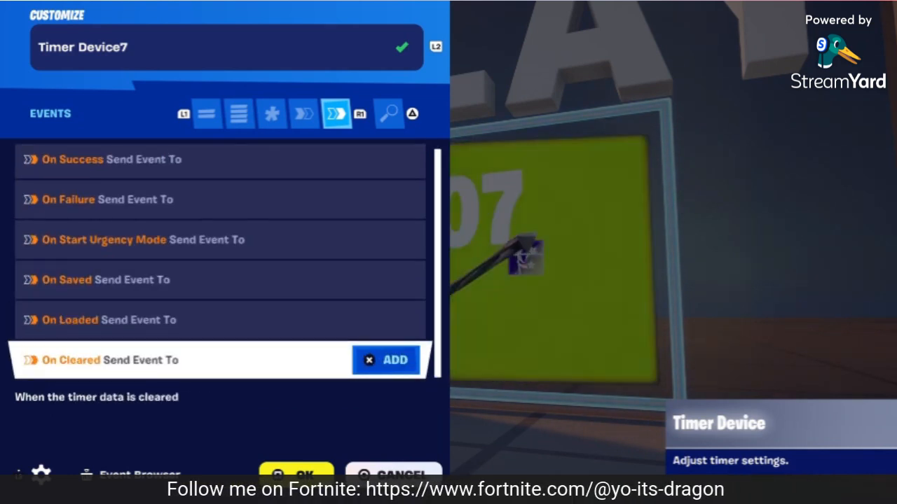
{"action": "key", "text": "Escape"}
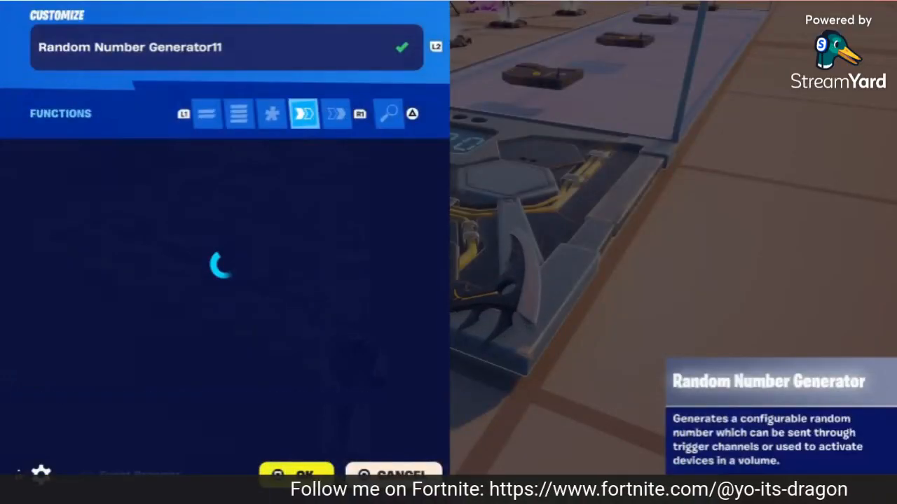
Step: Step through Random Number Generator11's values: limits 1 to 4, 8-second roll, BACKWARDS zone, length 4.0
{"action": "key", "text": "Up"}
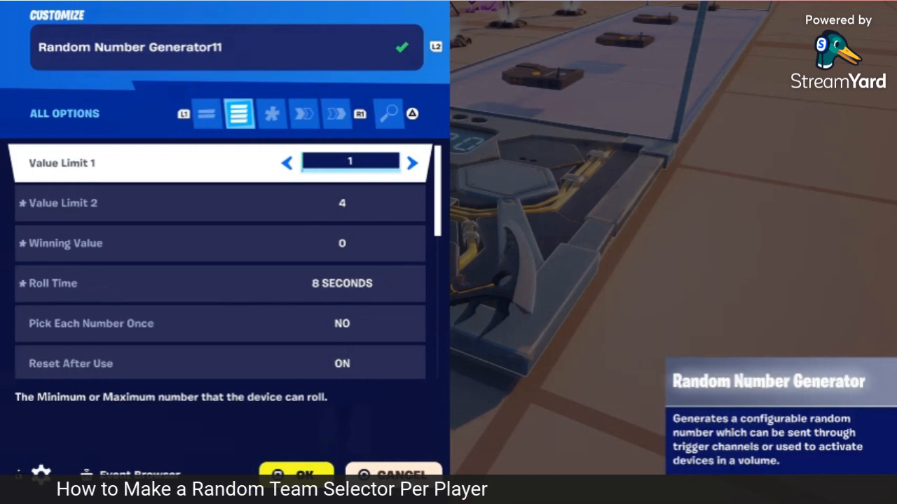
{"action": "key", "text": "Down"}
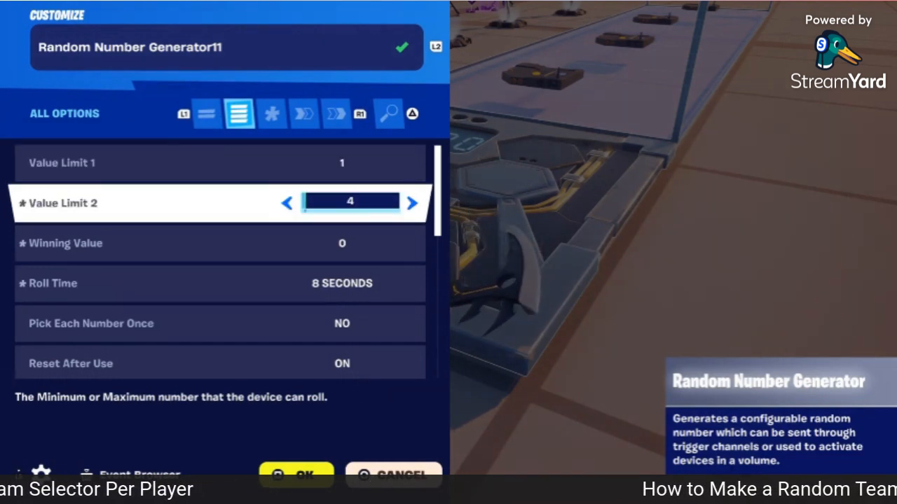
{"action": "key", "text": "Down"}
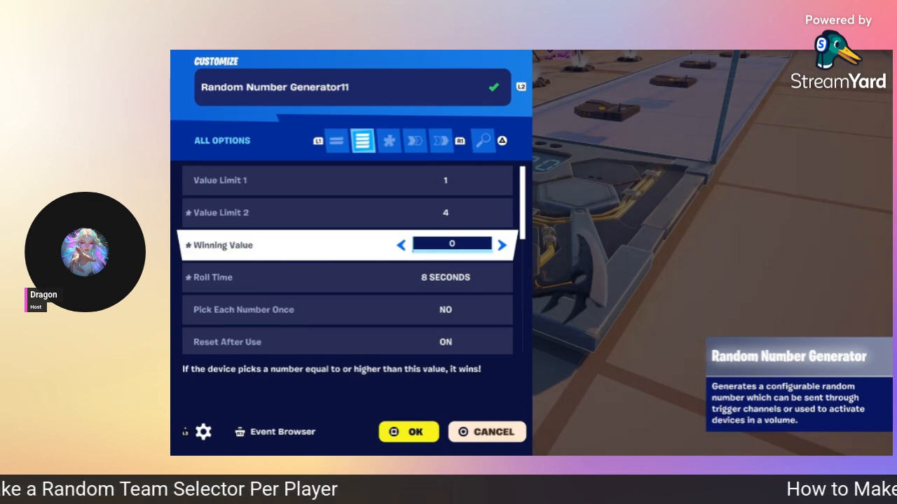
{"action": "key", "text": "Down"}
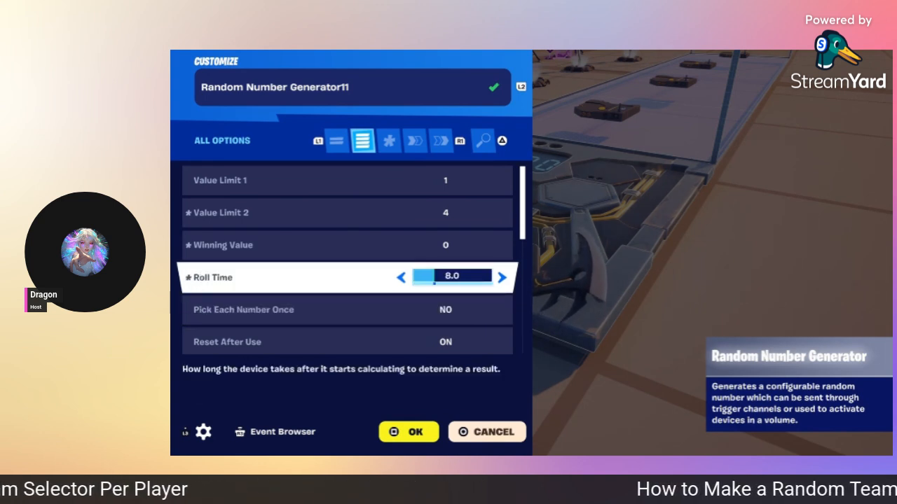
{"action": "key", "text": "Down"}
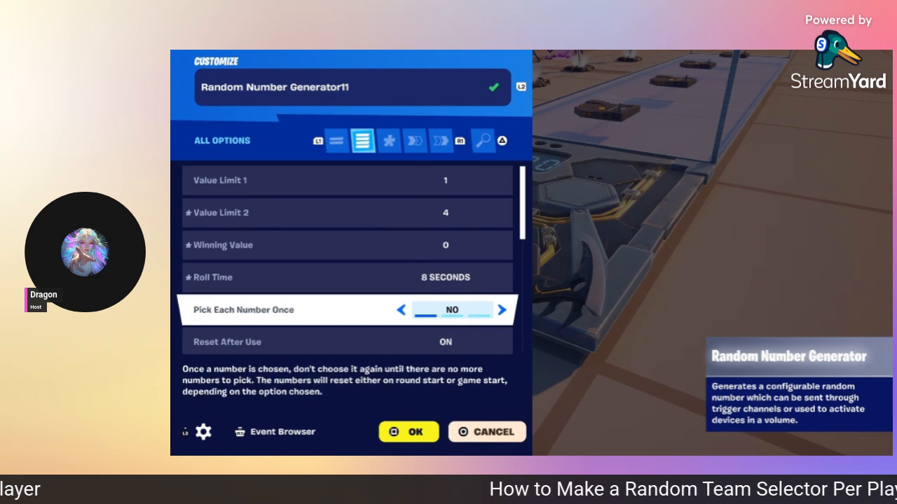
{"action": "key", "text": "Down"}
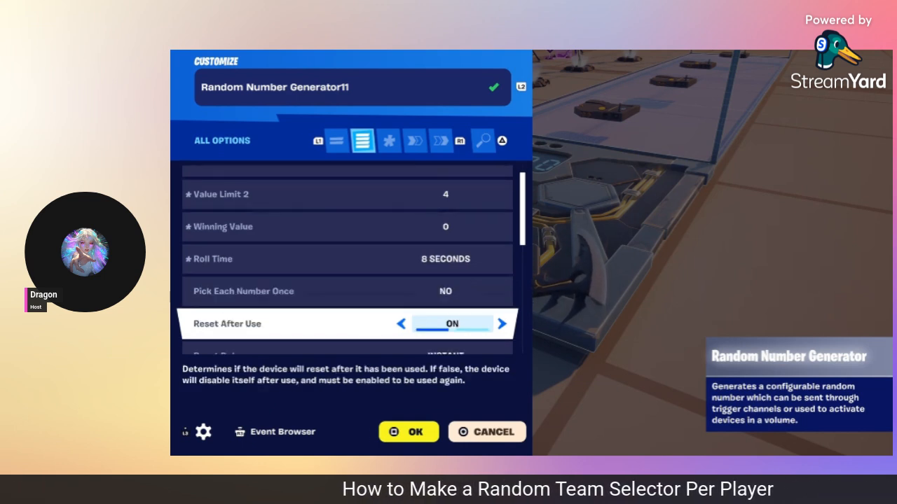
{"action": "key", "text": "Down"}
{"action": "key", "text": "Down"}
{"action": "key", "text": "Down"}
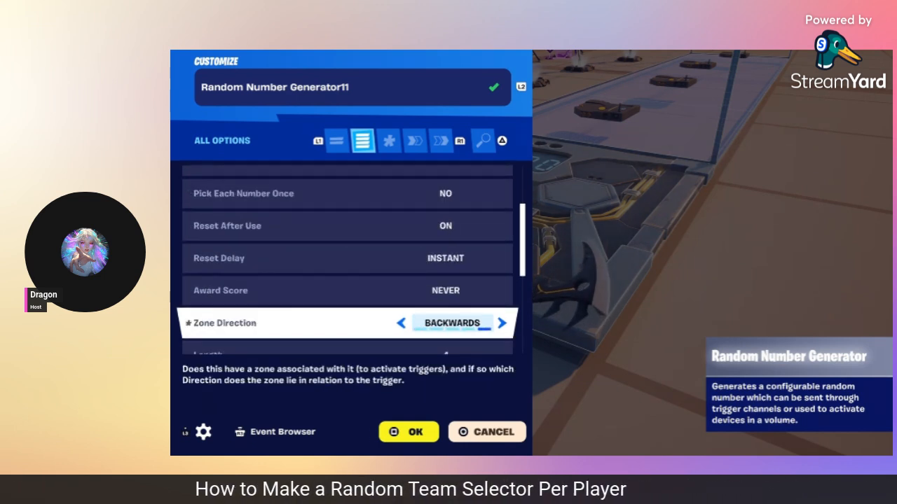
{"action": "key", "text": "Down"}
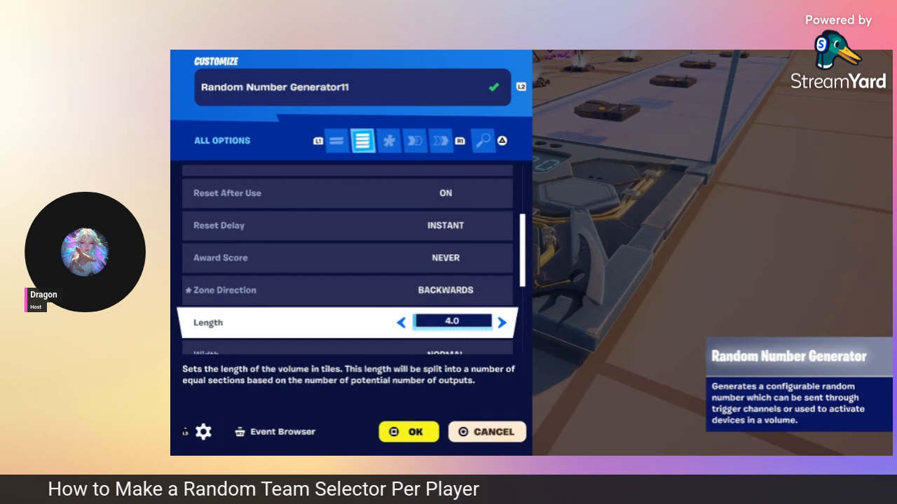
{"action": "key", "text": "Down"}
{"action": "key", "text": "Down"}
{"action": "key", "text": "Down"}
{"action": "key", "text": "Down"}
{"action": "key", "text": "Down"}
{"action": "key", "text": "Down"}
{"action": "key", "text": "Down"}
Step: Verify TT18 drives the generator's Enable and Activate, check its unlinked roll events, then close
{"action": "key", "text": "e"}
{"action": "key", "text": "e"}
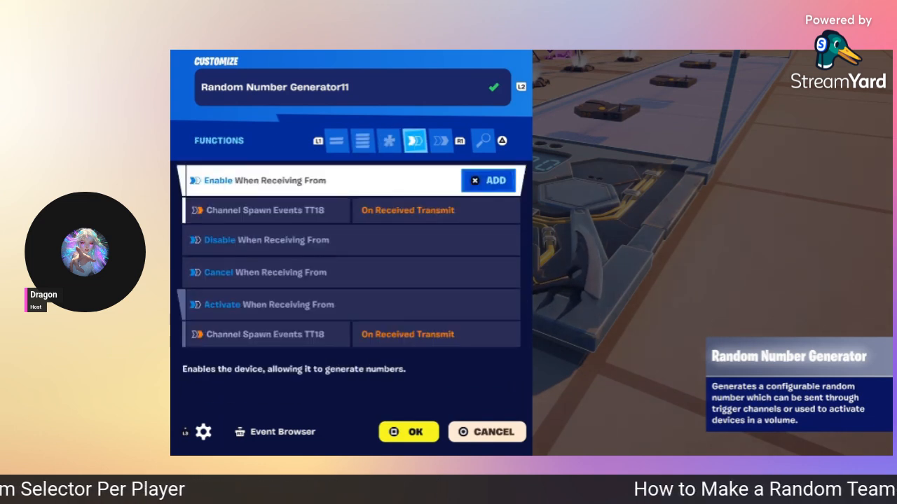
{"action": "key", "text": "Down"}
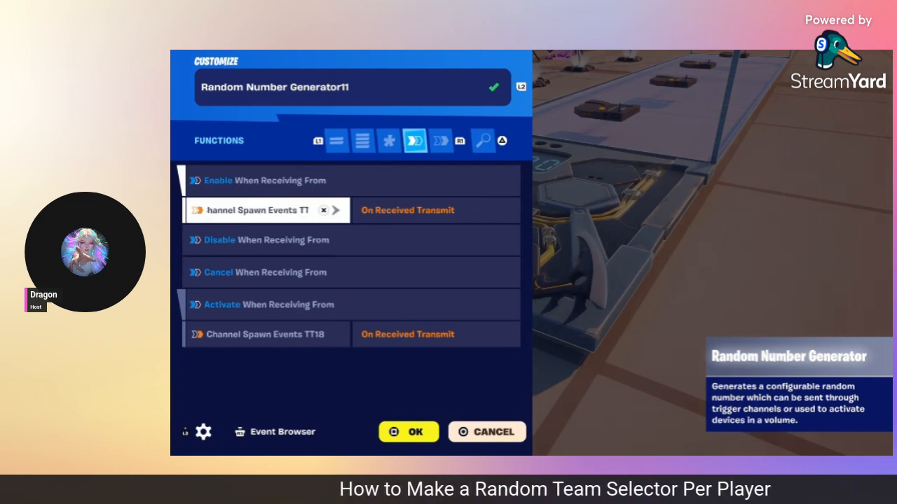
{"action": "key", "text": "Down"}
{"action": "key", "text": "Down"}
{"action": "key", "text": "Down"}
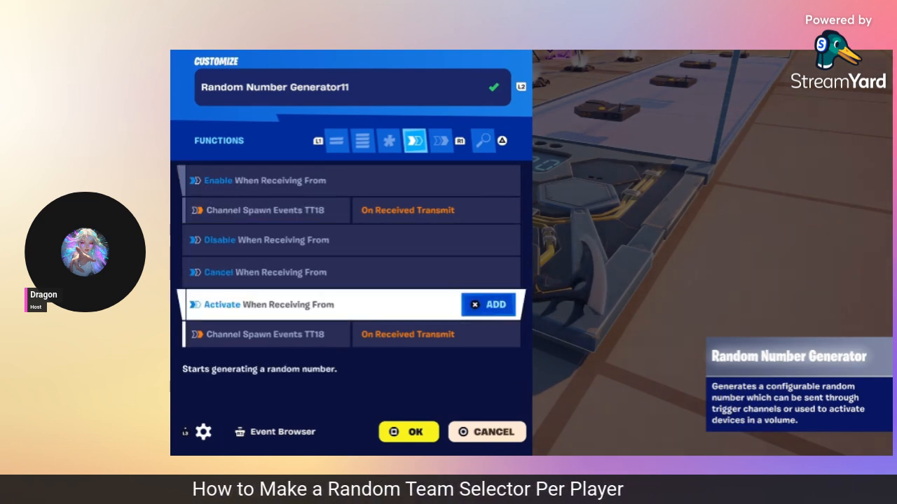
{"action": "key", "text": "Down"}
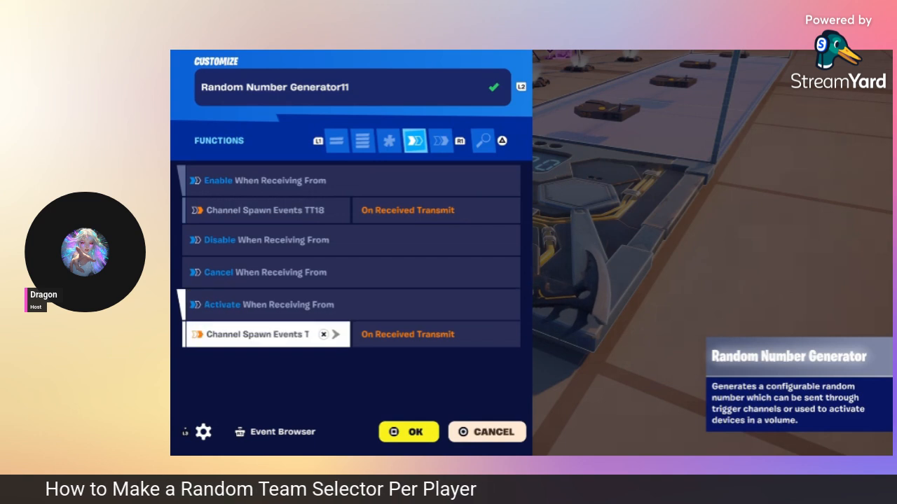
{"action": "key", "text": "Up"}
{"action": "key", "text": "Down"}
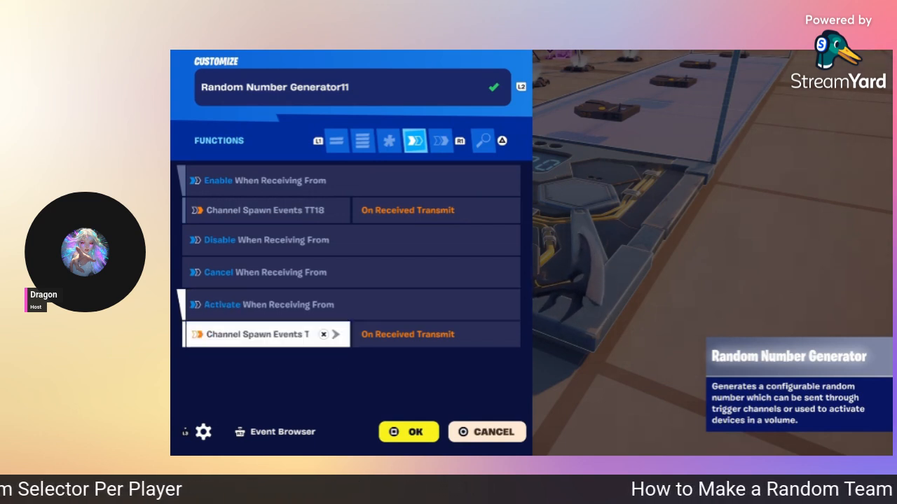
{"action": "key", "text": "e"}
{"action": "key", "text": "Down"}
{"action": "key", "text": "Down"}
{"action": "key", "text": "Down"}
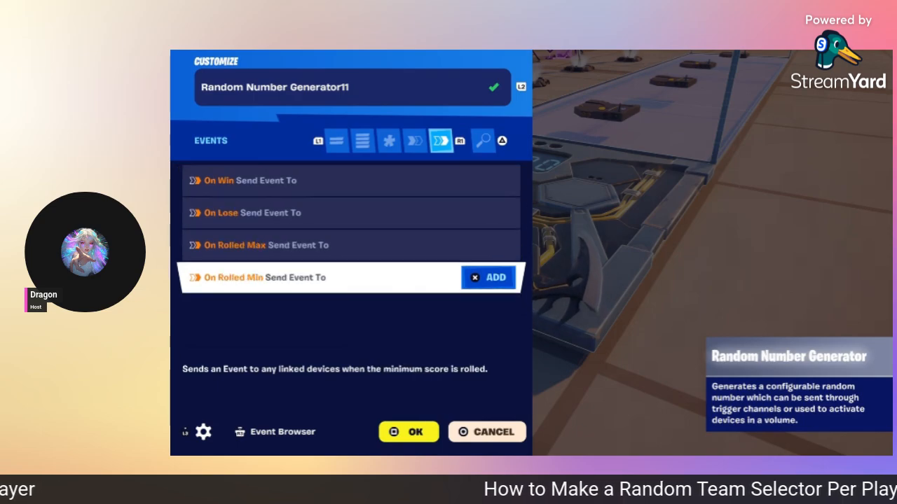
{"action": "key", "text": "Escape"}
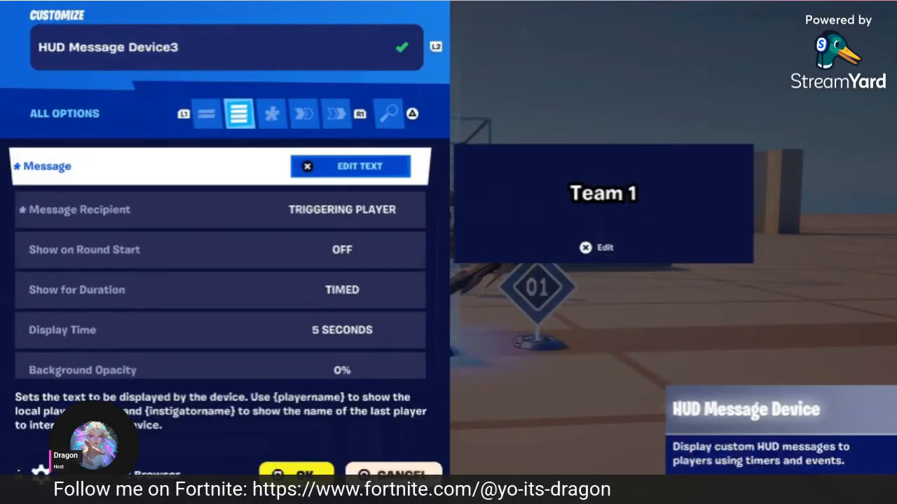
Step: Review HUD Message Device3's recipient, round-start and duration options, keeping Display Time at 5 seconds
{"action": "key", "text": "Down"}
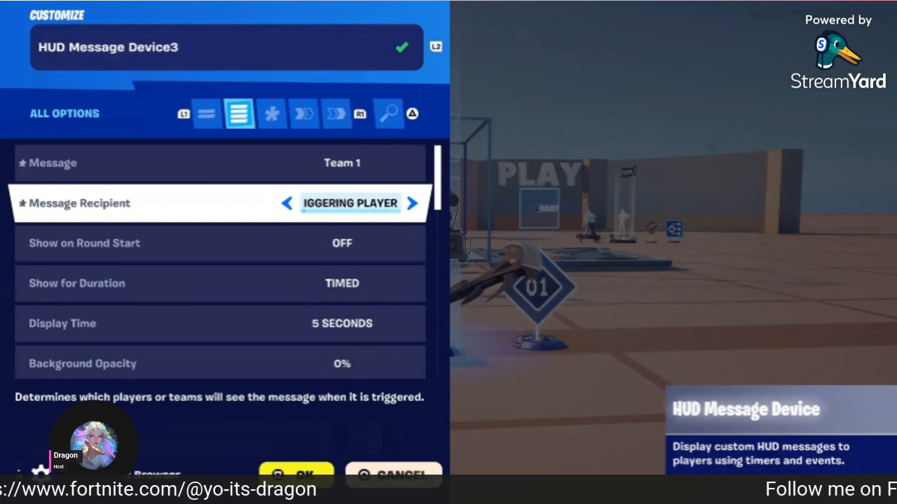
{"action": "key", "text": "Down"}
{"action": "key", "text": "Down"}
{"action": "key", "text": "Up"}
{"action": "key", "text": "Up"}
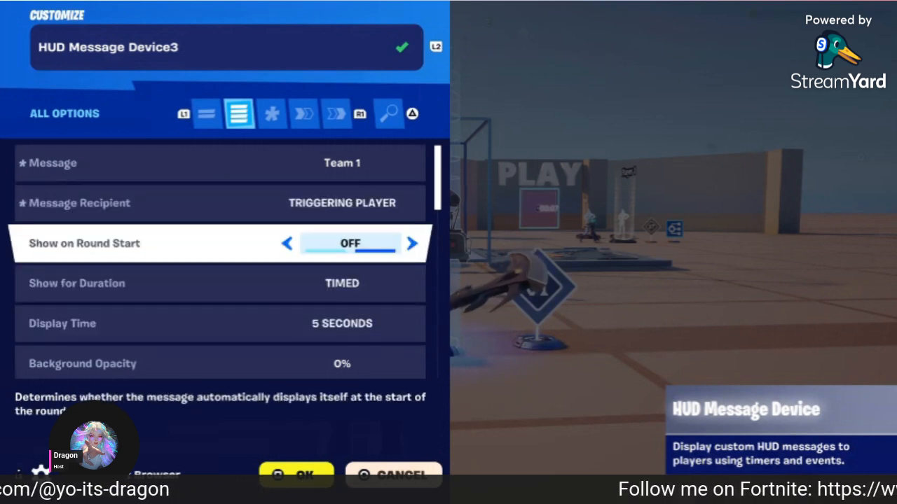
{"action": "key", "text": "Down"}
{"action": "key", "text": "Up"}
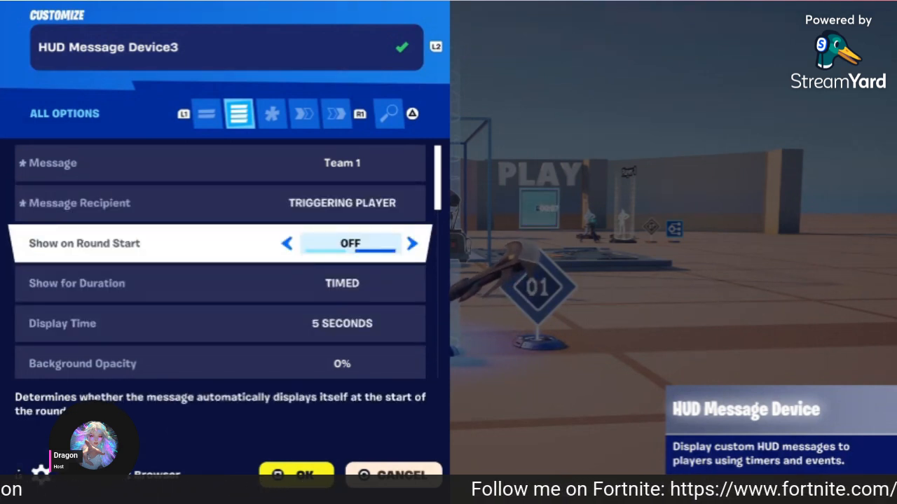
{"action": "key", "text": "Down"}
{"action": "key", "text": "Down"}
{"action": "key", "text": "Up"}
{"action": "key", "text": "Down"}
{"action": "key", "text": "Up"}
{"action": "key", "text": "Down"}
{"action": "key", "text": "Down"}
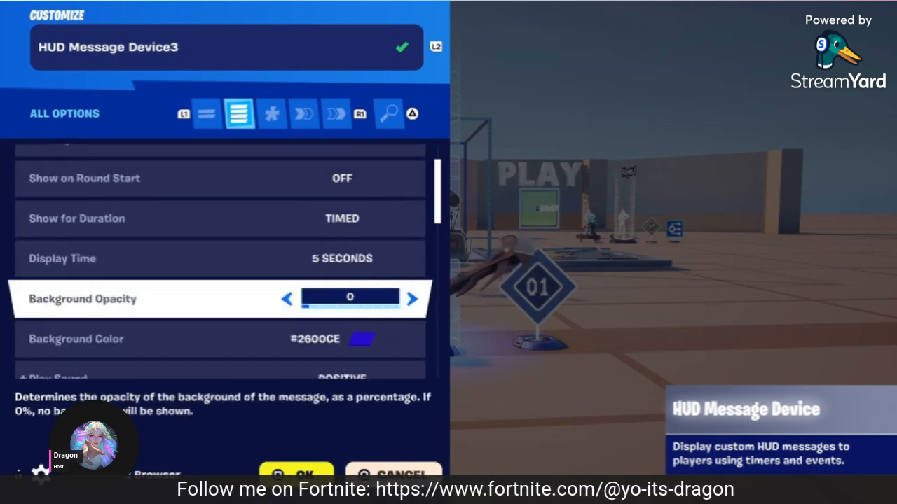
{"action": "key", "text": "Up"}
{"action": "key", "text": "Up"}
{"action": "key", "text": "Down"}
{"action": "key", "text": "Return"}
Step: Review its HUD widget, queue, animation and text style, colour, size and justification settings
{"action": "key", "text": "Up"}
{"action": "key", "text": "Up"}
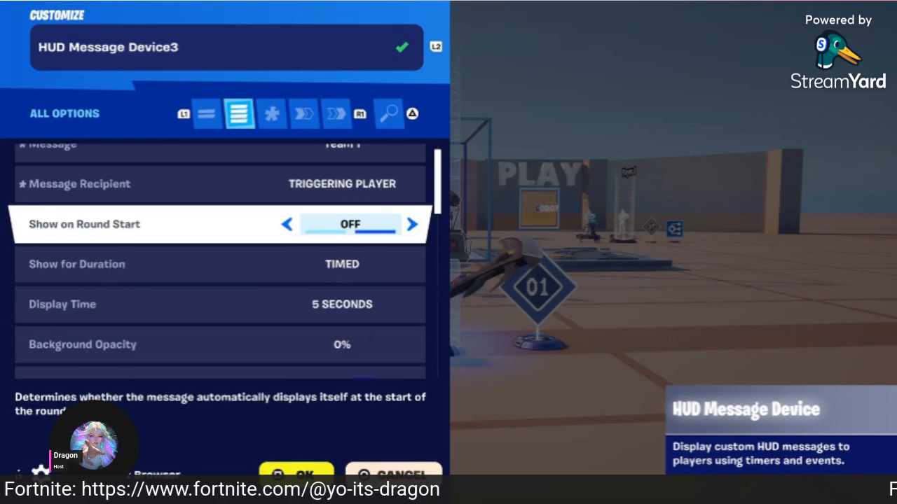
{"action": "key", "text": "Down"}
{"action": "key", "text": "Down"}
{"action": "key", "text": "Down"}
{"action": "key", "text": "Down"}
{"action": "key", "text": "Down"}
{"action": "key", "text": "Down"}
{"action": "key", "text": "Down"}
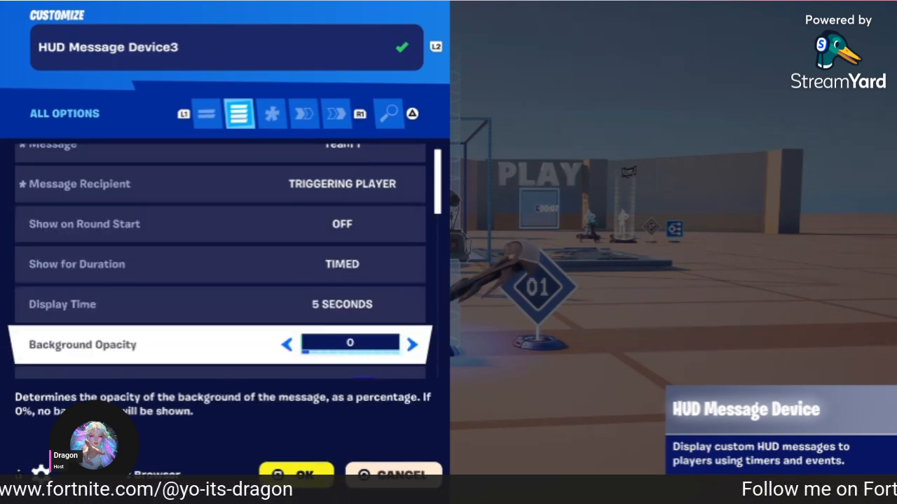
{"action": "key", "text": "Down"}
{"action": "key", "text": "Down"}
{"action": "key", "text": "Down"}
{"action": "key", "text": "Down"}
{"action": "key", "text": "Down"}
{"action": "key", "text": "Down"}
{"action": "key", "text": "Down"}
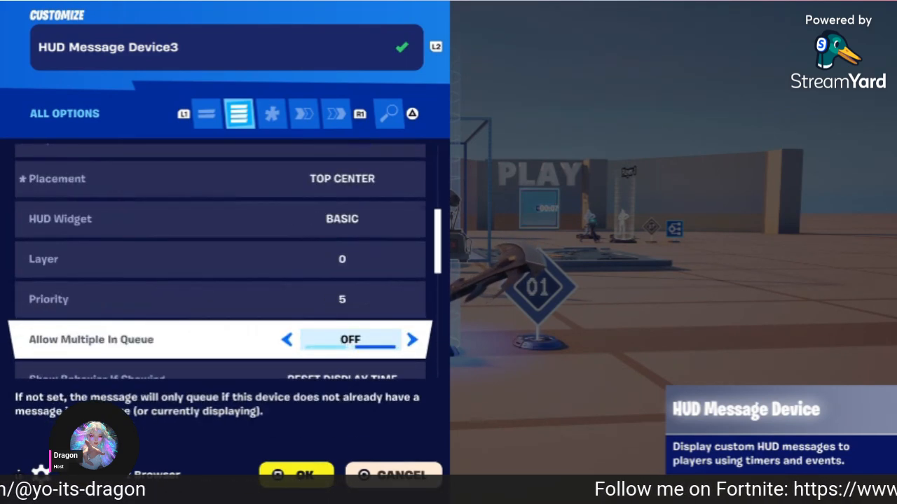
{"action": "key", "text": "Down"}
{"action": "key", "text": "Down"}
{"action": "key", "text": "Down"}
{"action": "key", "text": "Down"}
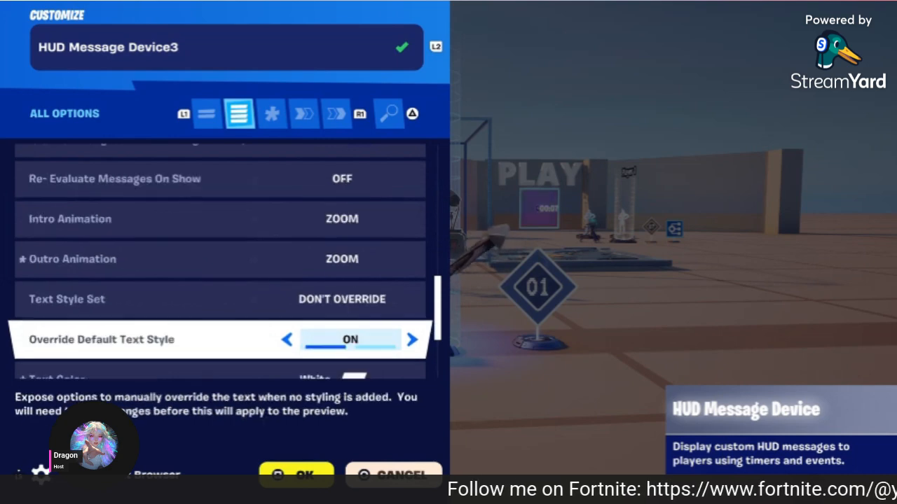
{"action": "key", "text": "Down"}
{"action": "key", "text": "Down"}
{"action": "key", "text": "Down"}
{"action": "key", "text": "Down"}
{"action": "key", "text": "Down"}
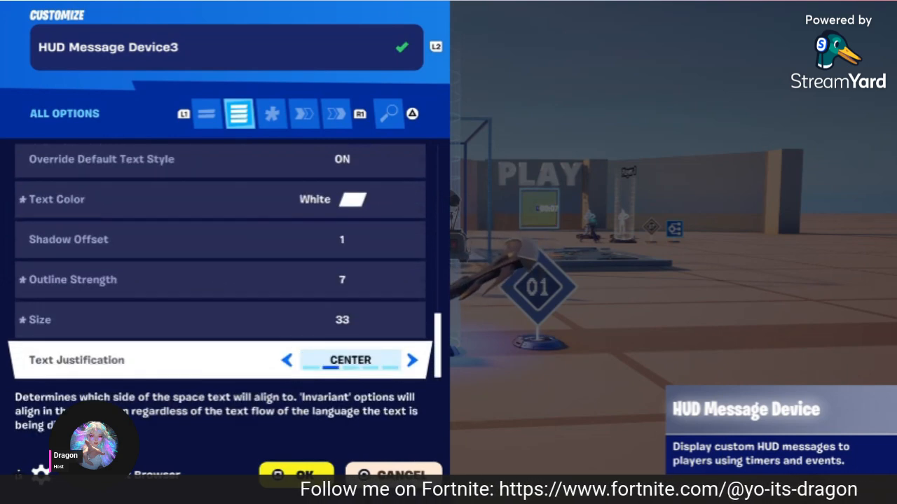
Step: Confirm Show is bound to Class Selector T8 T1 On Team Switched, check events, then close
{"action": "key", "text": "R1"}
{"action": "key", "text": "R1"}
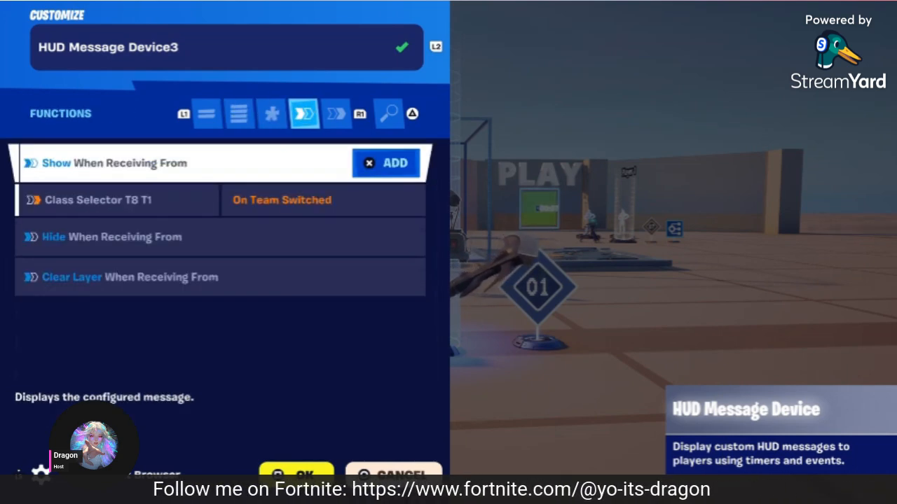
{"action": "key", "text": "Down"}
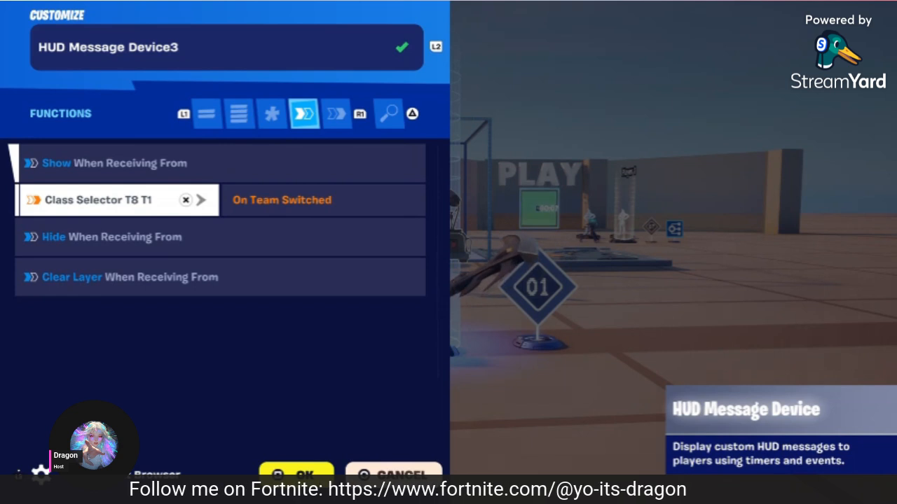
{"action": "key", "text": "Down"}
{"action": "key", "text": "Down"}
{"action": "key", "text": "e"}
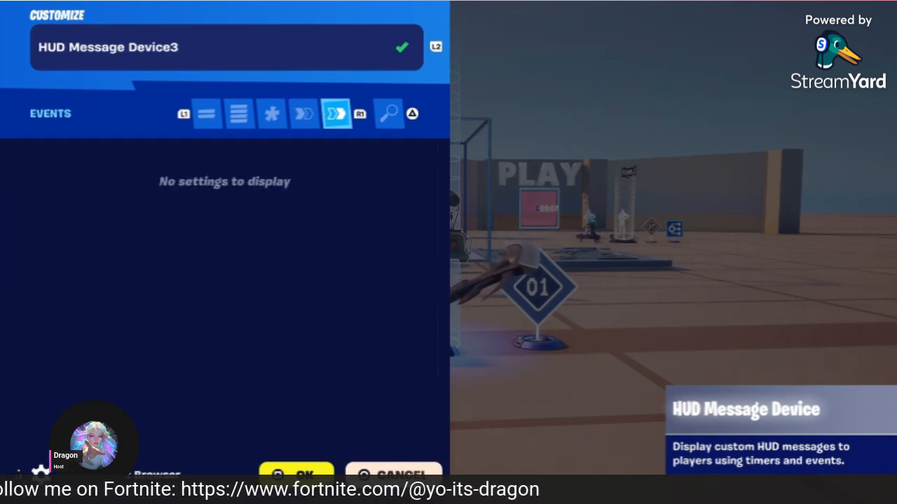
{"action": "key", "text": "q"}
{"action": "key", "text": "Escape"}
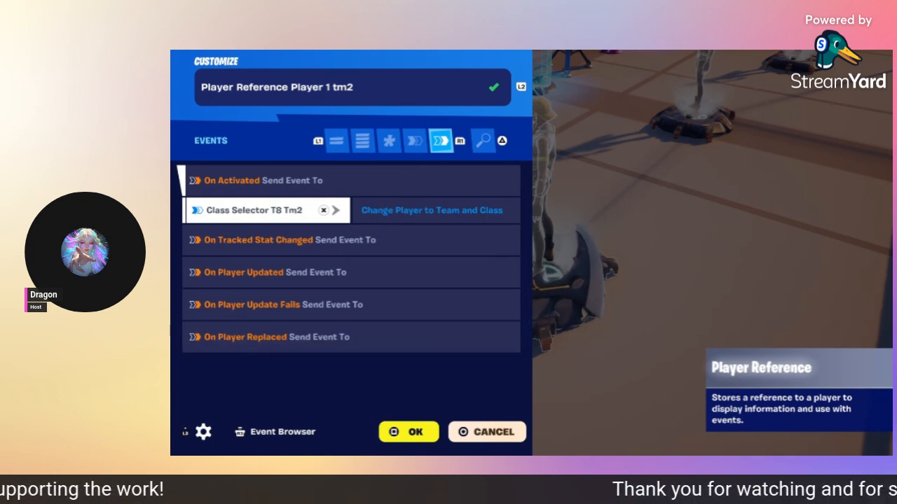
Step: Finish the Player Reference events, close it, and walk to Class Selector T8 Tm2
{"action": "key", "text": "Down"}
{"action": "key", "text": "Down"}
{"action": "key", "text": "Down"}
{"action": "key", "text": "Down"}
{"action": "key", "text": "Escape"}
{"action": "key", "text": "w"}
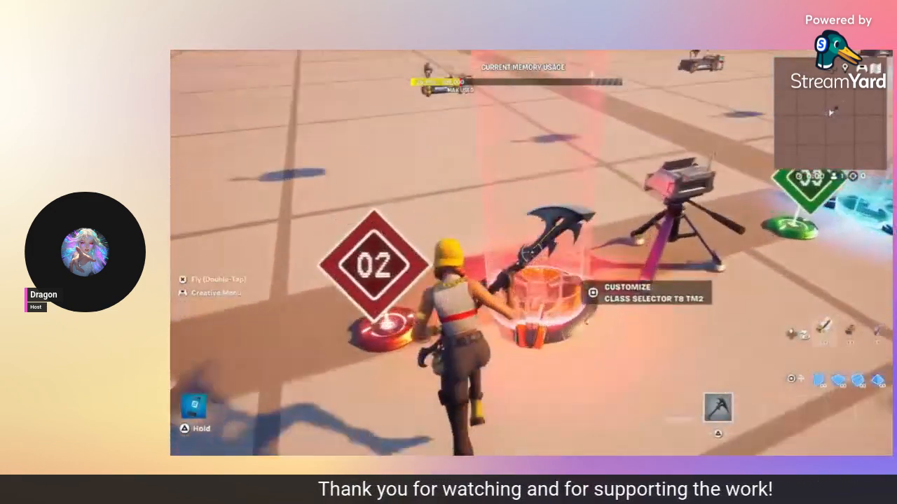
Step: Review Class Selector T8 Tm2's class 2, team 2, volume, visibility, phase, audio and VFX options
{"action": "key", "text": "e"}
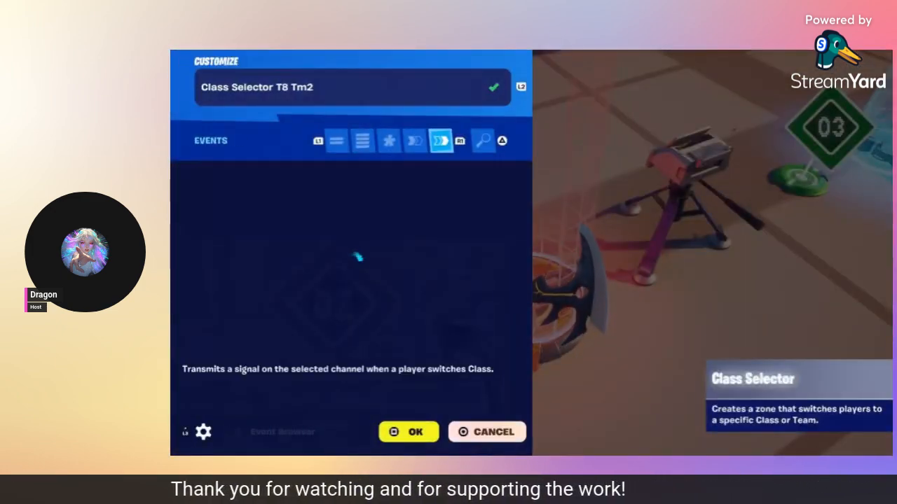
{"action": "key", "text": "q"}
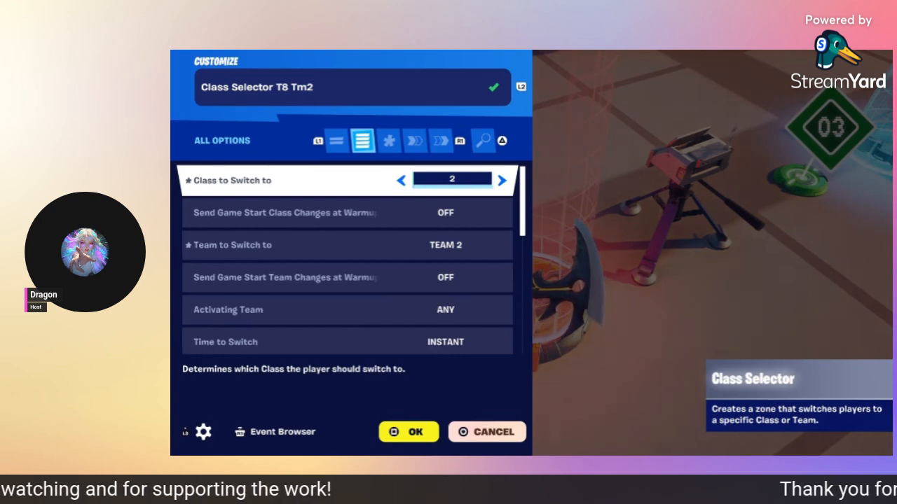
{"action": "key", "text": "Down"}
{"action": "key", "text": "Down"}
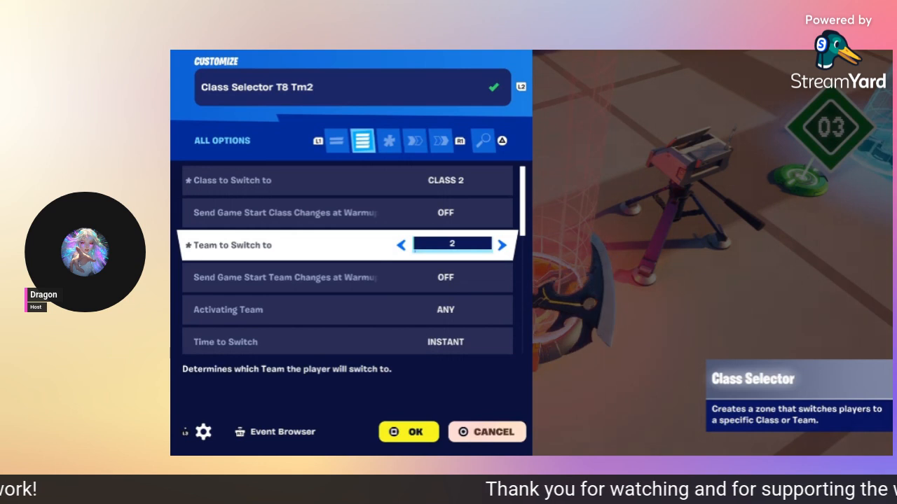
{"action": "key", "text": "Down"}
{"action": "key", "text": "Down"}
{"action": "key", "text": "Down"}
{"action": "key", "text": "Down"}
{"action": "key", "text": "Down"}
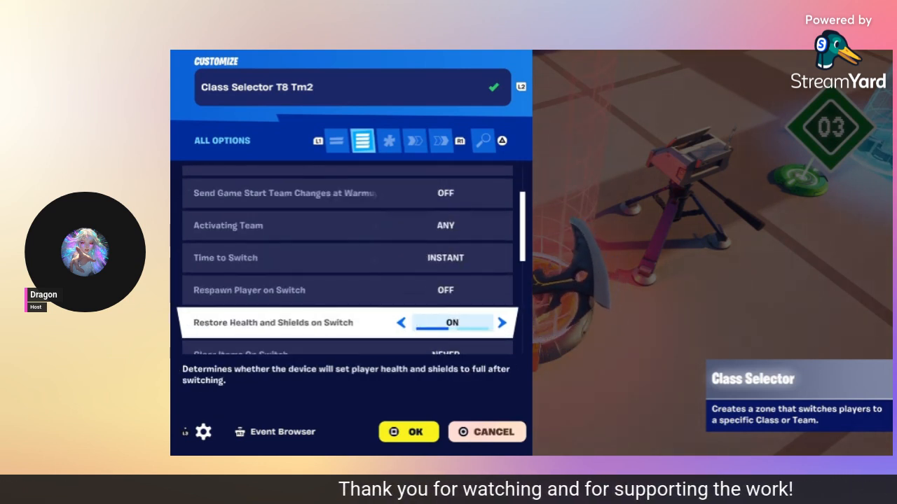
{"action": "key", "text": "Down"}
{"action": "key", "text": "Down"}
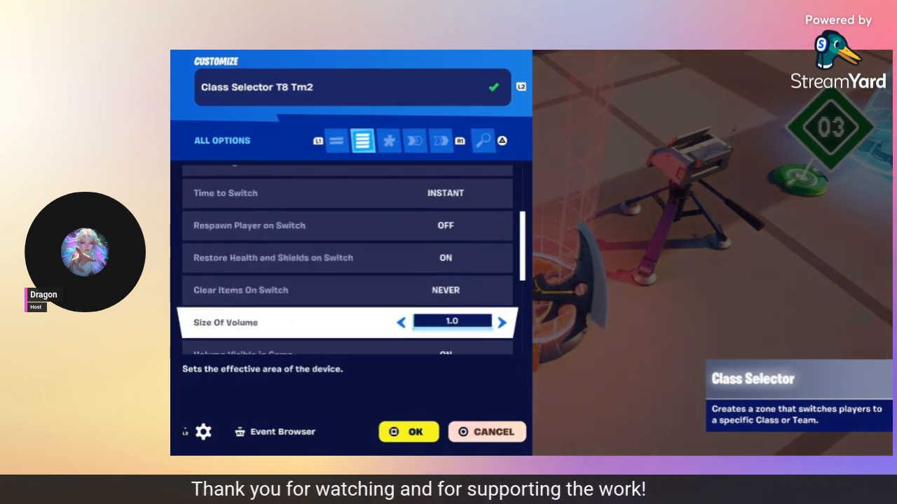
{"action": "key", "text": "Down"}
{"action": "key", "text": "Down"}
{"action": "key", "text": "Down"}
{"action": "key", "text": "Down"}
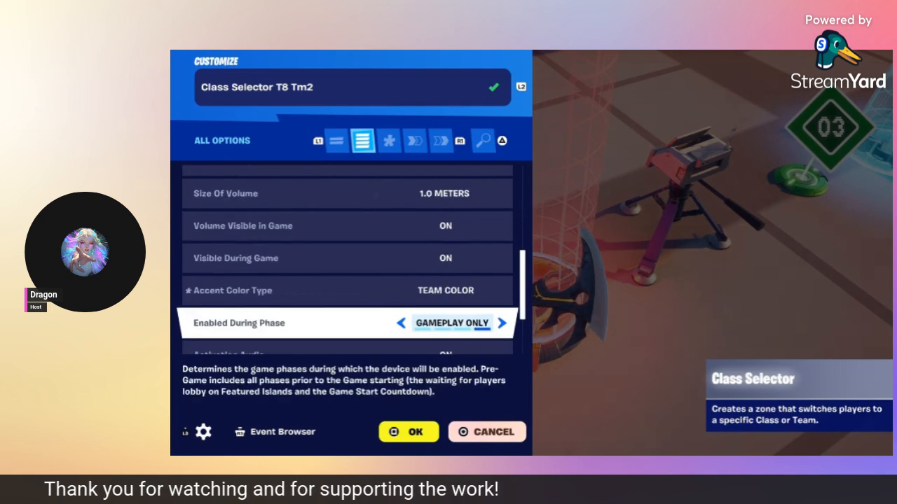
{"action": "key", "text": "Down"}
{"action": "key", "text": "Down"}
{"action": "key", "text": "Down"}
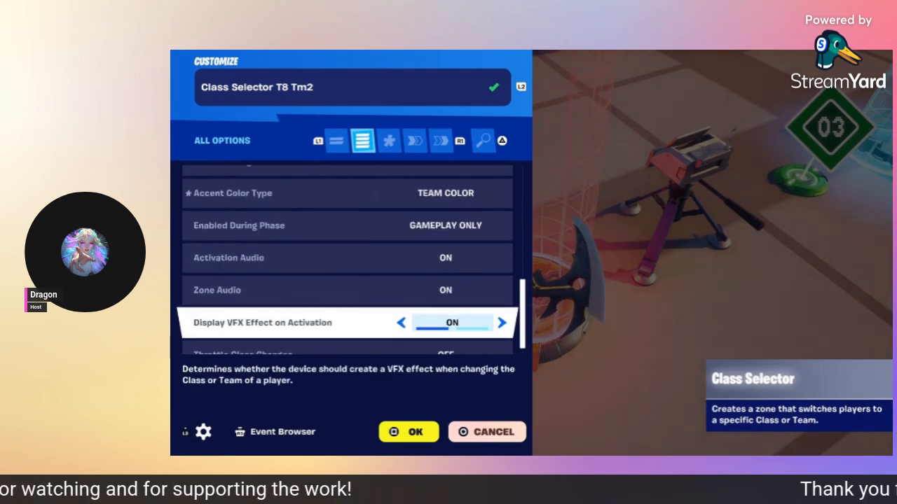
{"action": "key", "text": "Down"}
Step: Confirm Change Player to Team and Class is bound to Player Reference Player 1 tm2, then view events
{"action": "key", "text": "R1"}
{"action": "key", "text": "R1"}
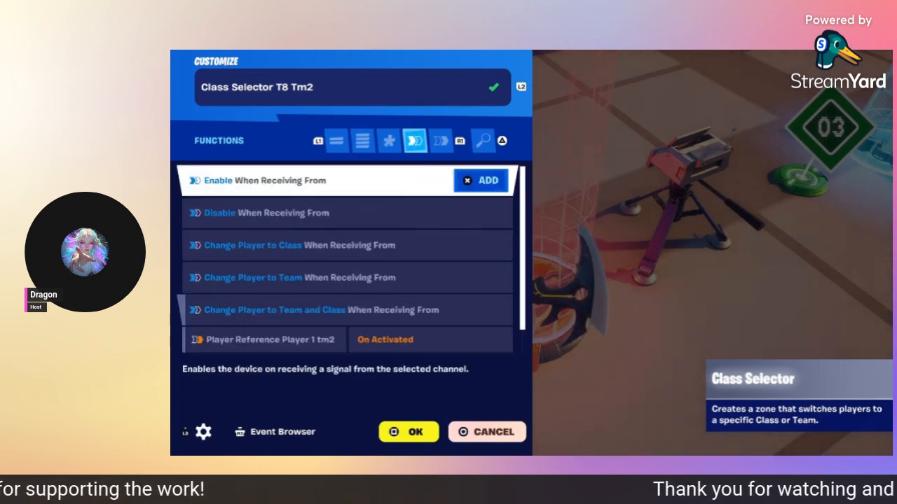
{"action": "key", "text": "Down"}
{"action": "key", "text": "Down"}
{"action": "key", "text": "Down"}
{"action": "key", "text": "Down"}
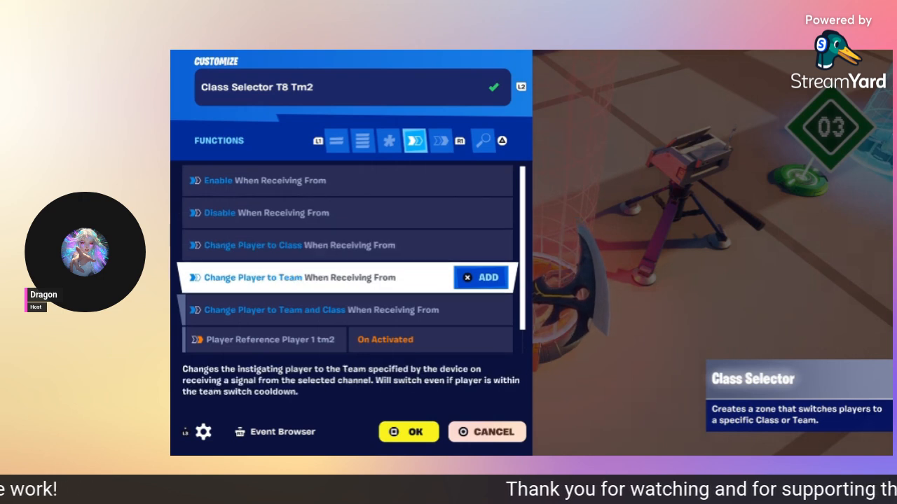
{"action": "key", "text": "Down"}
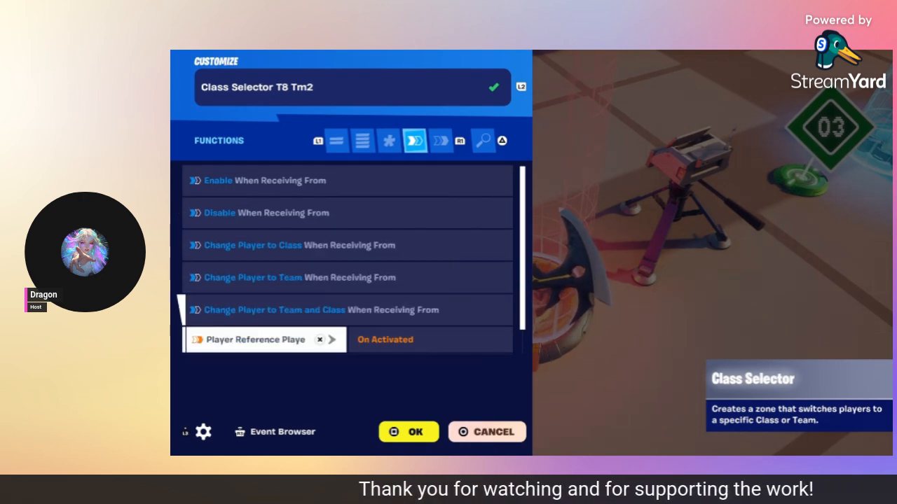
{"action": "key", "text": "Down"}
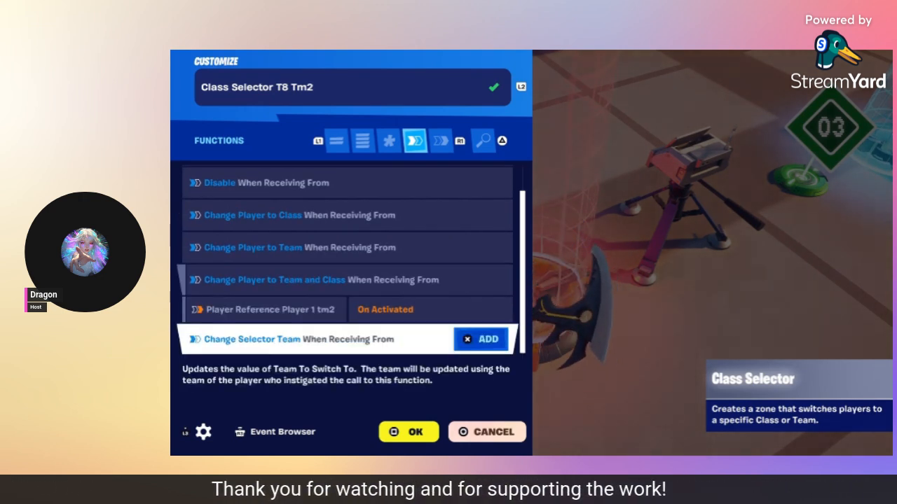
{"action": "key", "text": "R1"}
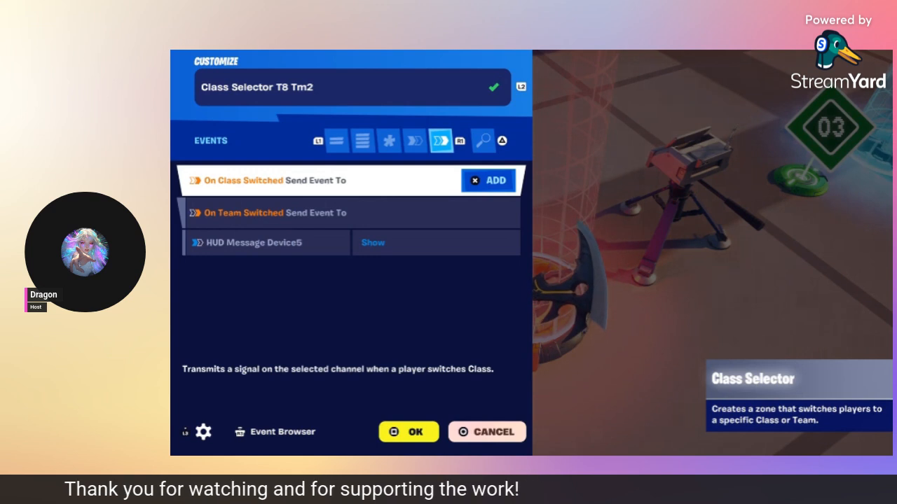
Step: Confirm On Team Switched is bound to HUD Message Device5 Show
{"action": "key", "text": "Down"}
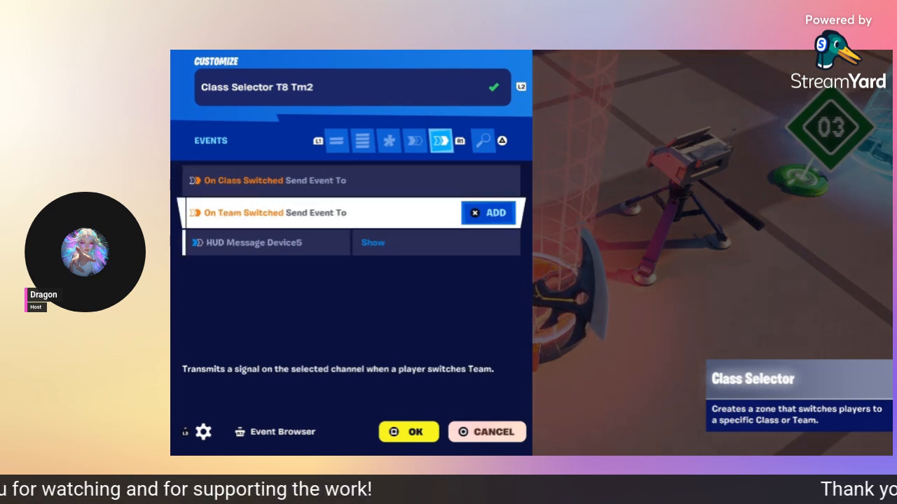
{"action": "key", "text": "Down"}
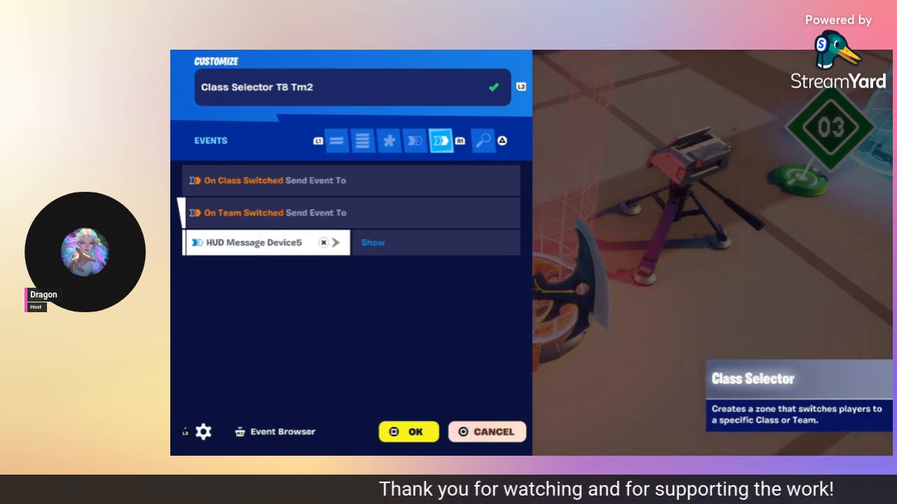
{"action": "key", "text": "Up"}
{"action": "key", "text": "Down"}
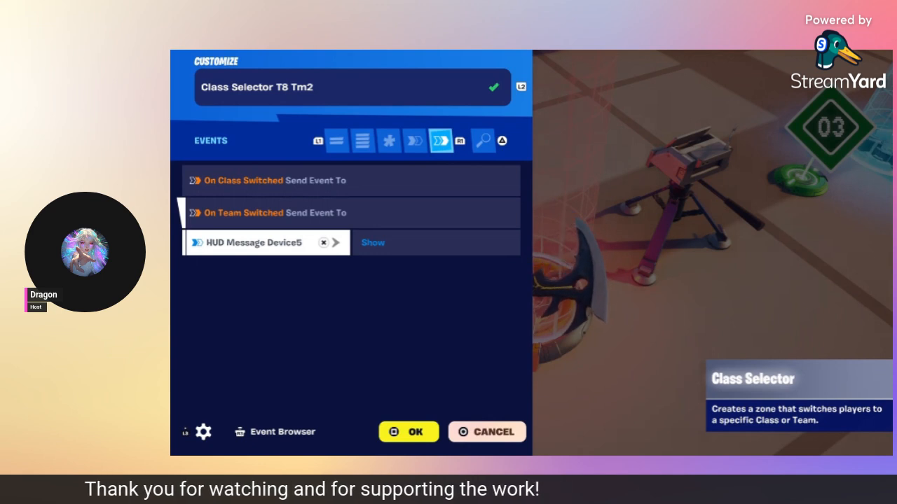
Step: Recheck the Player Reference Player 1 tm2 function binding, then return to the events list
{"action": "key", "text": "L1"}
{"action": "key", "text": "Down"}
{"action": "key", "text": "Down"}
{"action": "key", "text": "Down"}
{"action": "key", "text": "Down"}
{"action": "key", "text": "Down"}
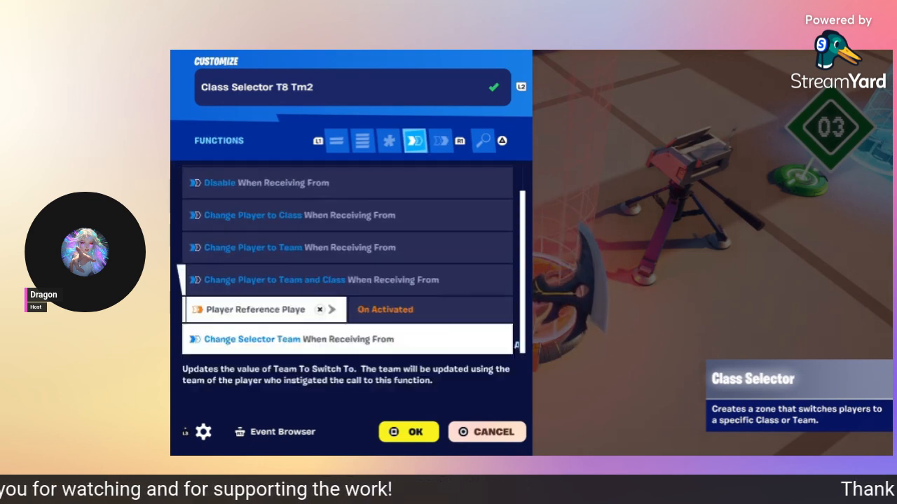
{"action": "key", "text": "Up"}
{"action": "key", "text": "Down"}
{"action": "key", "text": "Up"}
{"action": "key", "text": "Down"}
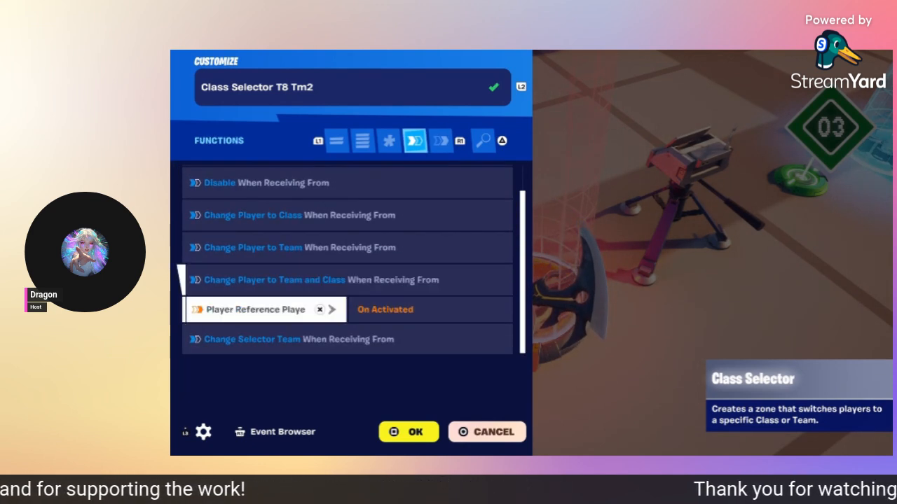
{"action": "key", "text": "Up"}
{"action": "key", "text": "Down"}
{"action": "key", "text": "Down"}
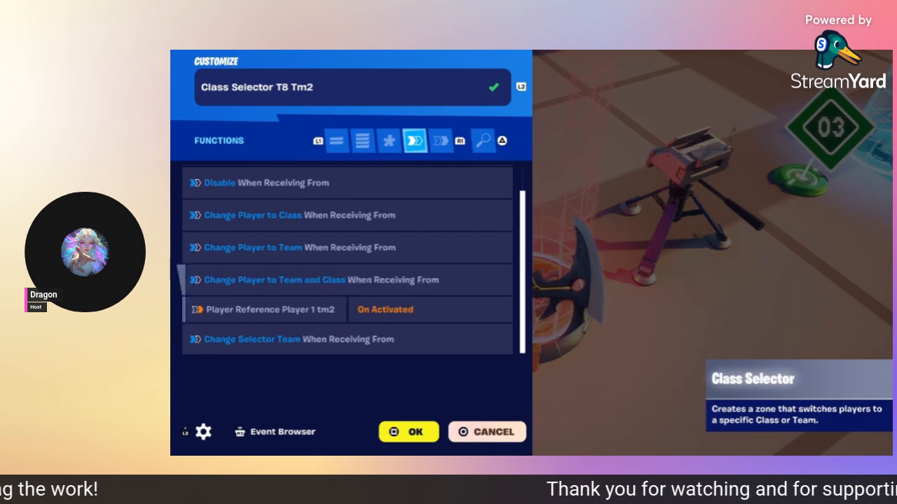
{"action": "key", "text": "R1"}
{"action": "key", "text": "Down"}
{"action": "key", "text": "Down"}
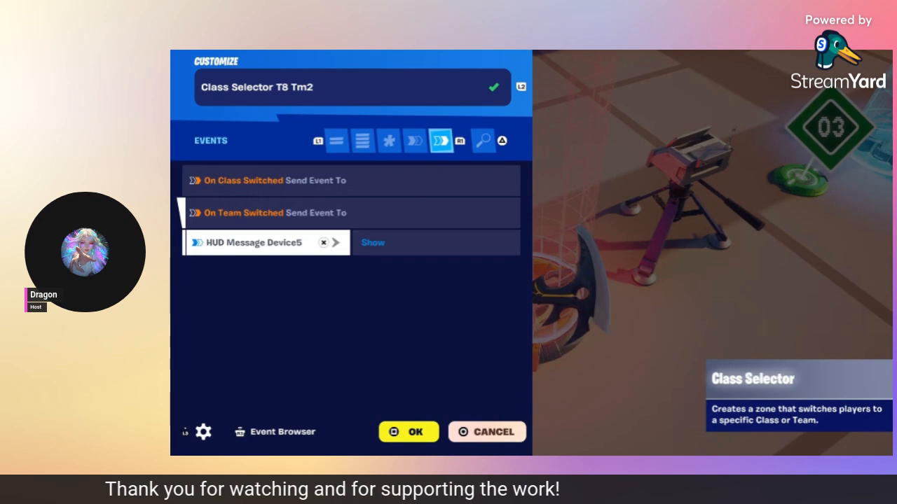
Step: Close the class selector and verify Team Settings & Inventory Tm2 uses Team 2 with default Class 2
{"action": "key", "text": "Escape"}
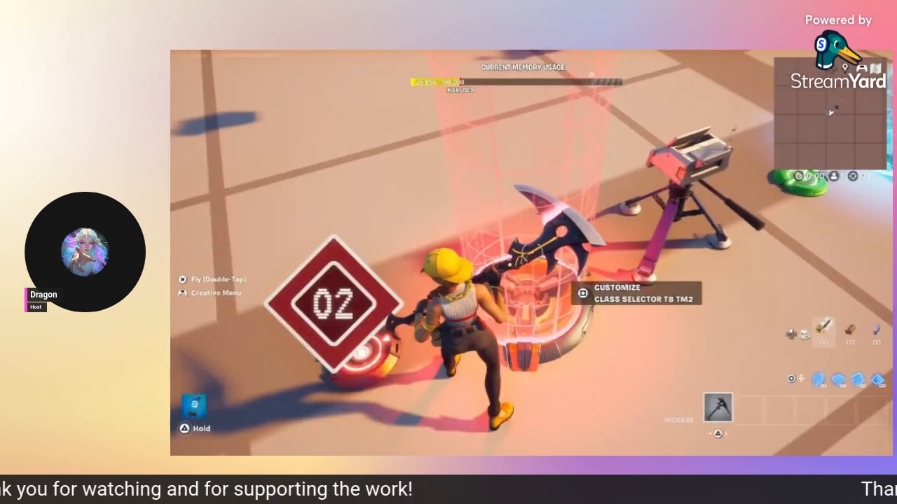
{"action": "key", "text": "Square"}
{"action": "key", "text": "L1"}
{"action": "key", "text": "L1"}
{"action": "key", "text": "L1"}
{"action": "key", "text": "Down"}
{"action": "key", "text": "Up"}
{"action": "key", "text": "Down"}
{"action": "key", "text": "Down"}
{"action": "key", "text": "Down"}
{"action": "key", "text": "Down"}
{"action": "key", "text": "Down"}
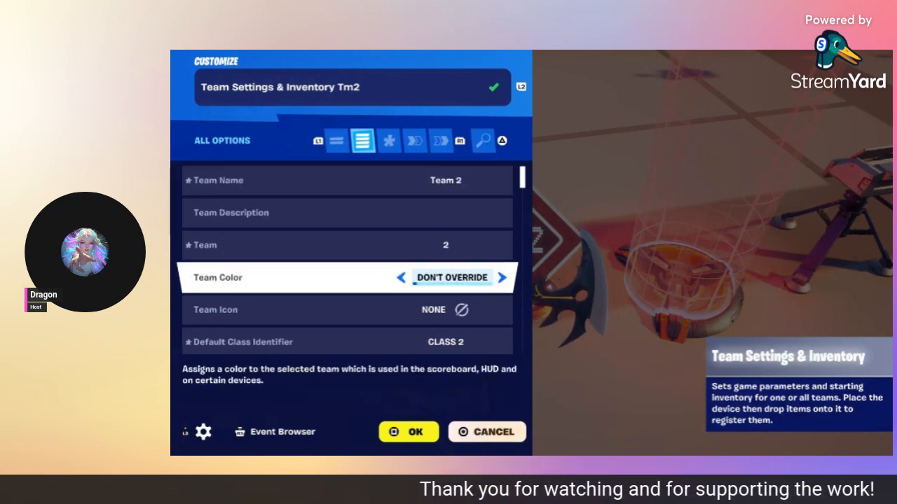
Step: Review its Grant Items on Respawn option, functions and events, then close the panel
{"action": "key", "text": "Down"}
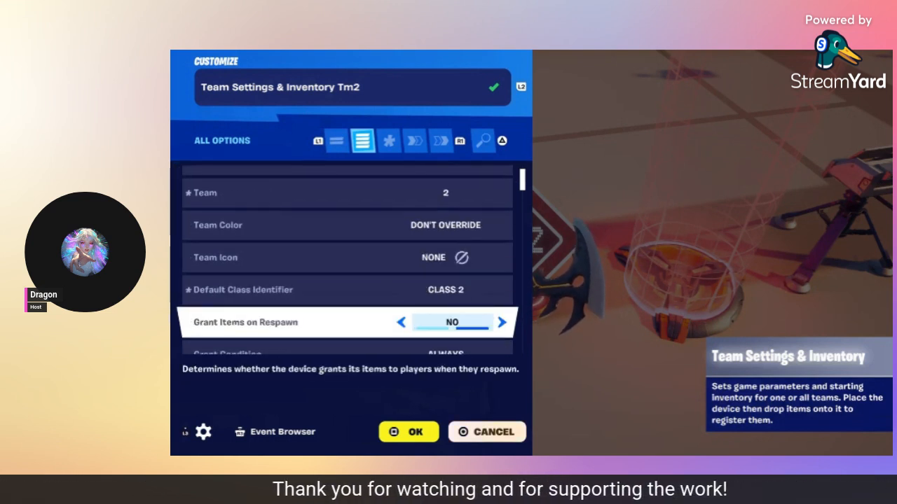
{"action": "key", "text": "Down"}
{"action": "key", "text": "R1"}
{"action": "key", "text": "R1"}
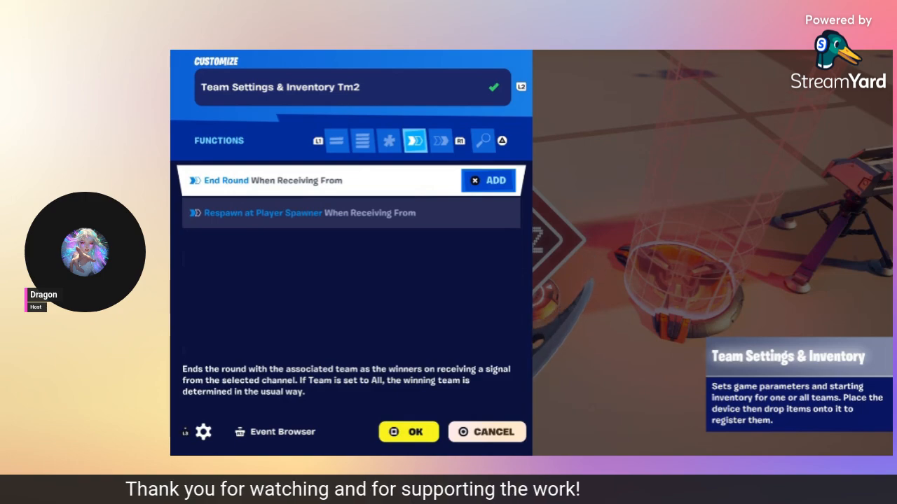
{"action": "key", "text": "R1"}
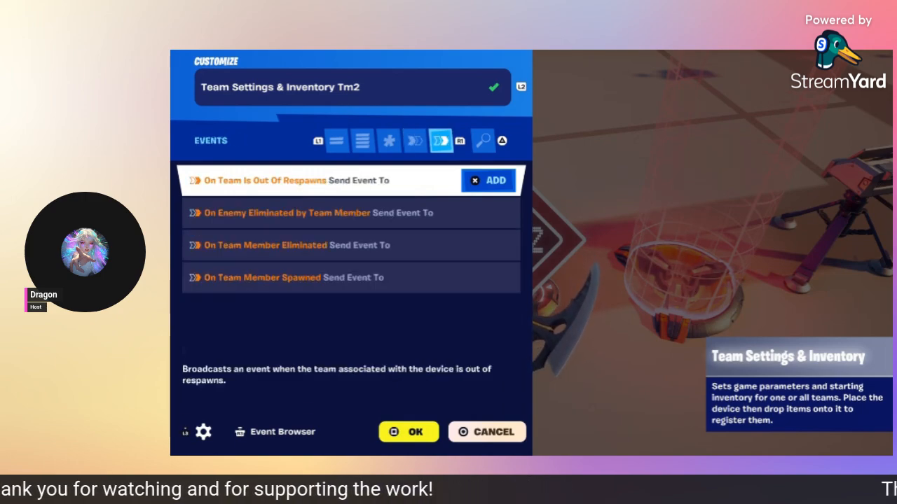
{"action": "key", "text": "Circle"}
{"action": "key", "text": "Square"}
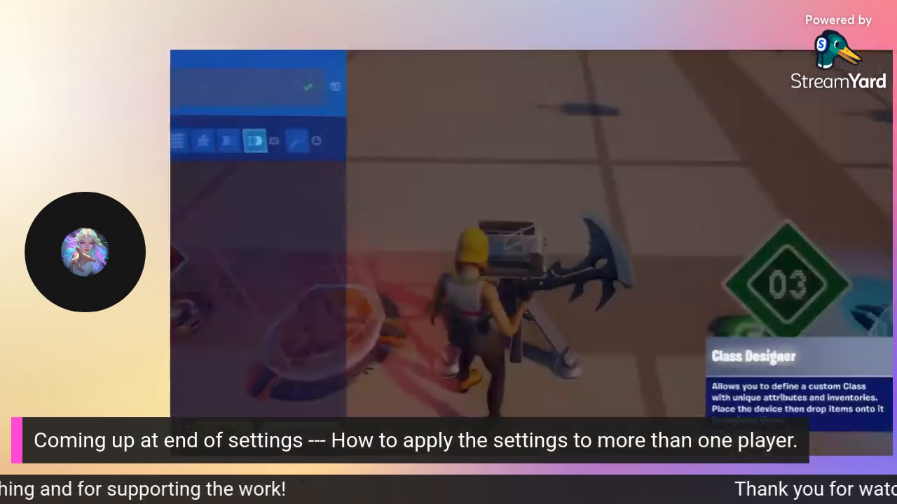
{"action": "key", "text": "L1"}
{"action": "key", "text": "L1"}
{"action": "key", "text": "L1"}
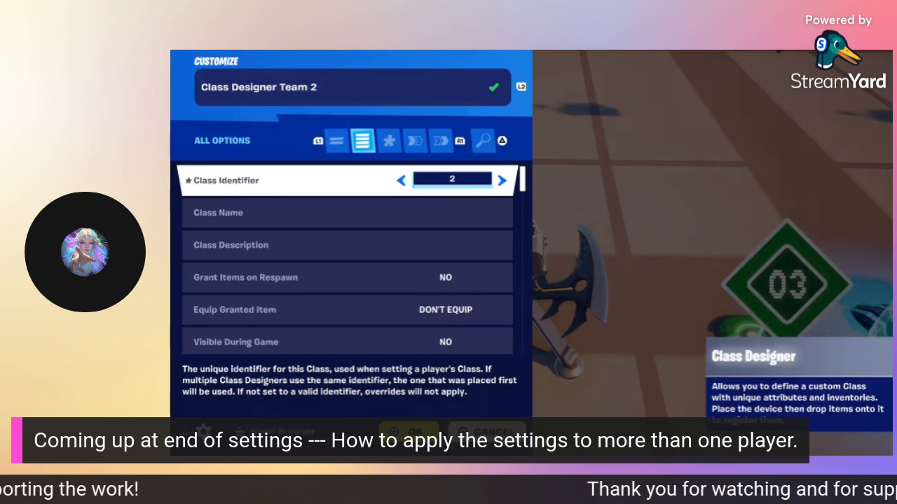
{"action": "key", "text": "Down"}
{"action": "key", "text": "Down"}
{"action": "key", "text": "Down"}
{"action": "key", "text": "Down"}
{"action": "key", "text": "Down"}
{"action": "key", "text": "Down"}
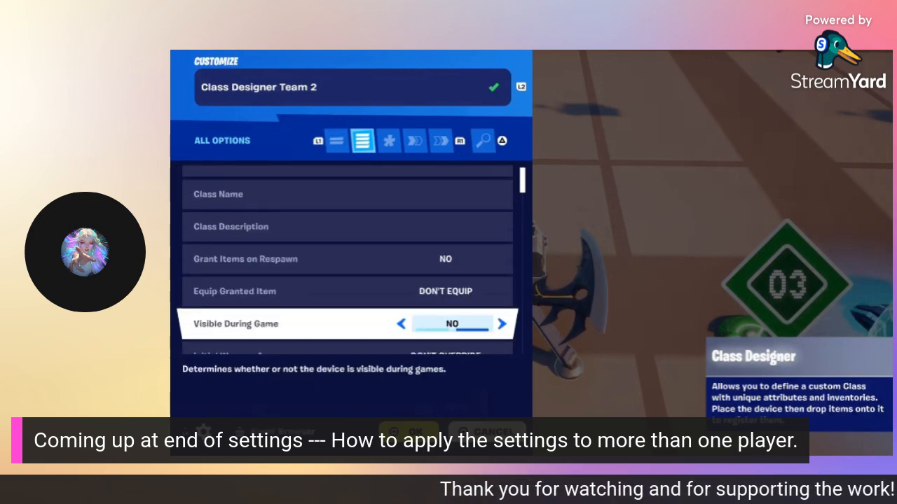
{"action": "key", "text": "Down"}
{"action": "key", "text": "Down"}
{"action": "key", "text": "Down"}
{"action": "key", "text": "R1"}
{"action": "key", "text": "R1"}
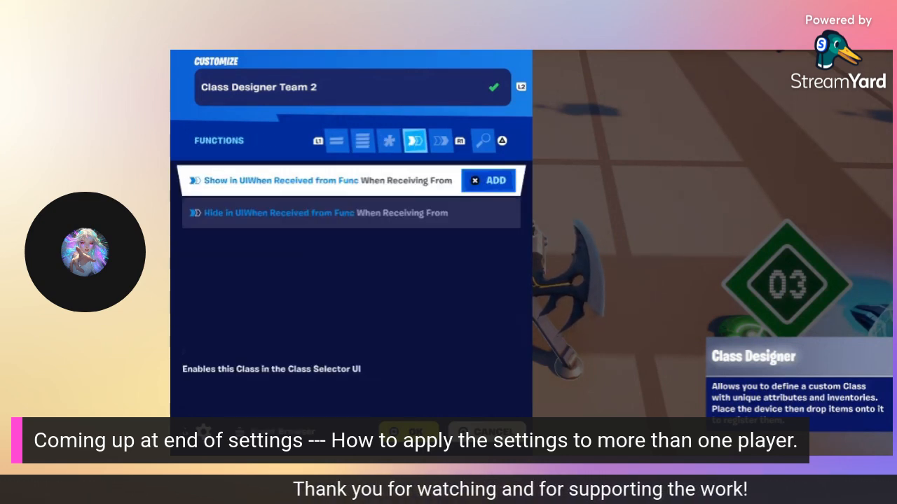
{"action": "key", "text": "R1"}
{"action": "key", "text": "L1"}
{"action": "key", "text": "Escape"}
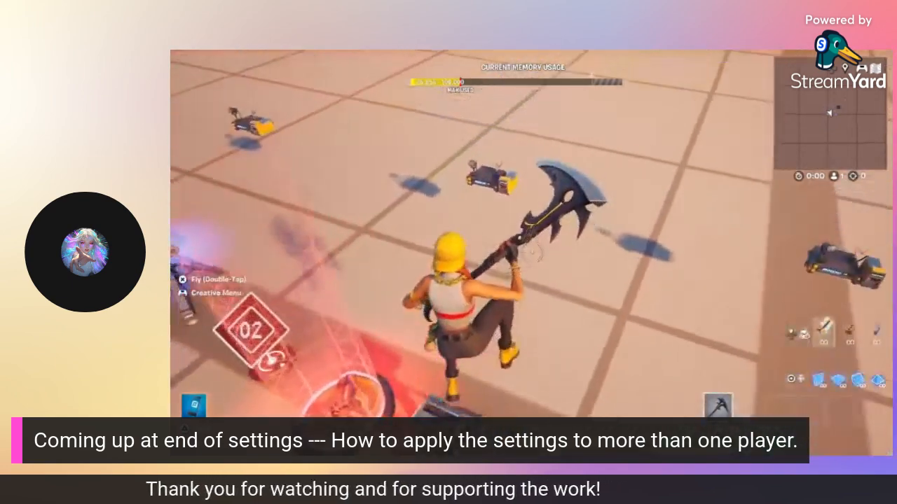
{"action": "key", "text": "e"}
{"action": "key", "text": "L1"}
{"action": "key", "text": "L1"}
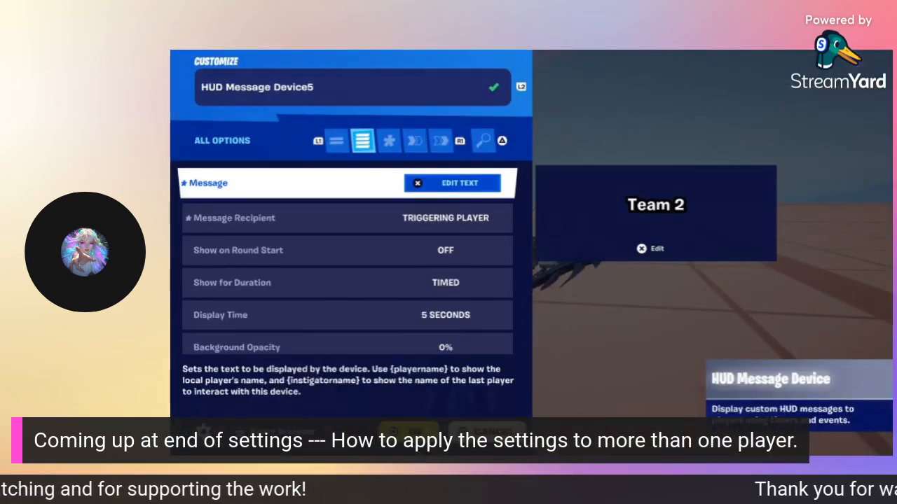
{"action": "key", "text": "Down"}
{"action": "key", "text": "Down"}
{"action": "key", "text": "Down"}
{"action": "key", "text": "Down"}
{"action": "key", "text": "Down"}
{"action": "key", "text": "Down"}
{"action": "key", "text": "Down"}
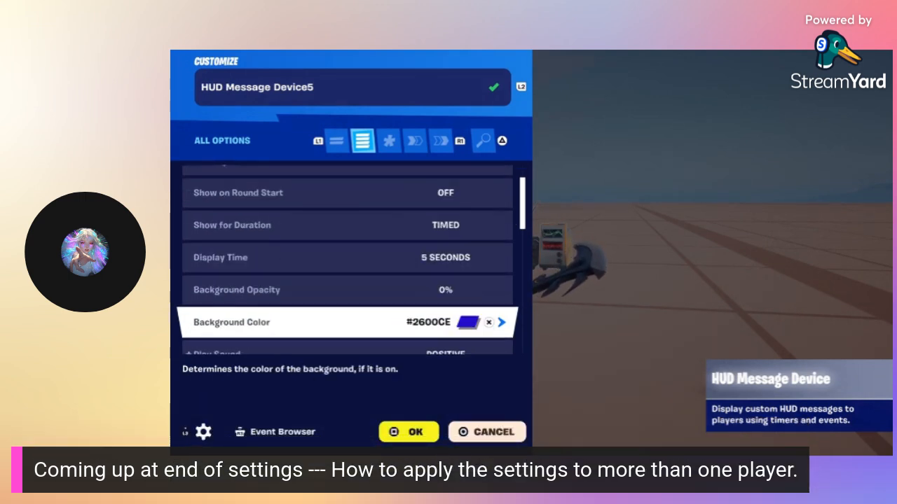
{"action": "key", "text": "Down"}
{"action": "key", "text": "Down"}
{"action": "key", "text": "Down"}
{"action": "key", "text": "Down"}
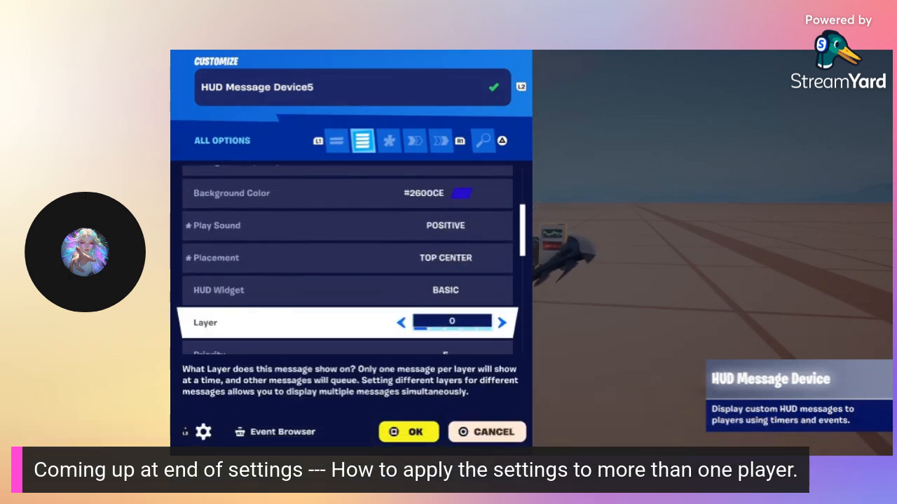
{"action": "key", "text": "Down"}
{"action": "key", "text": "Down"}
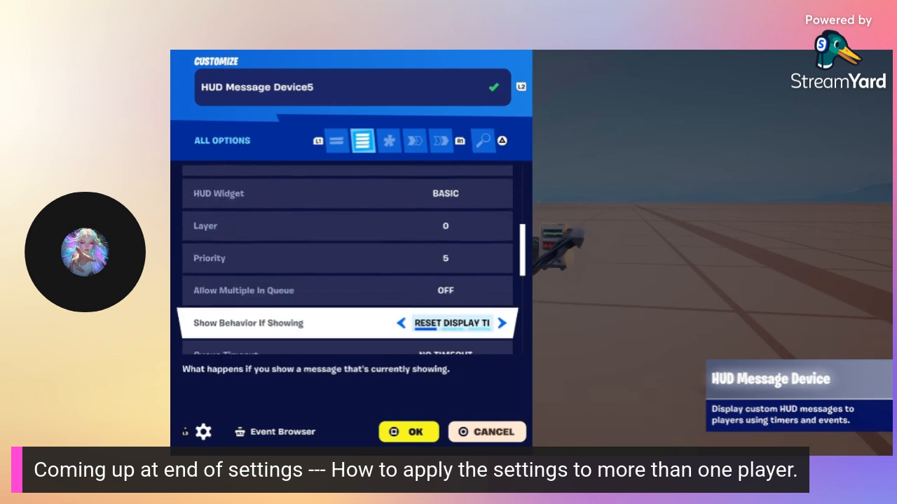
{"action": "key", "text": "Down"}
{"action": "key", "text": "Down"}
{"action": "key", "text": "Down"}
{"action": "key", "text": "Down"}
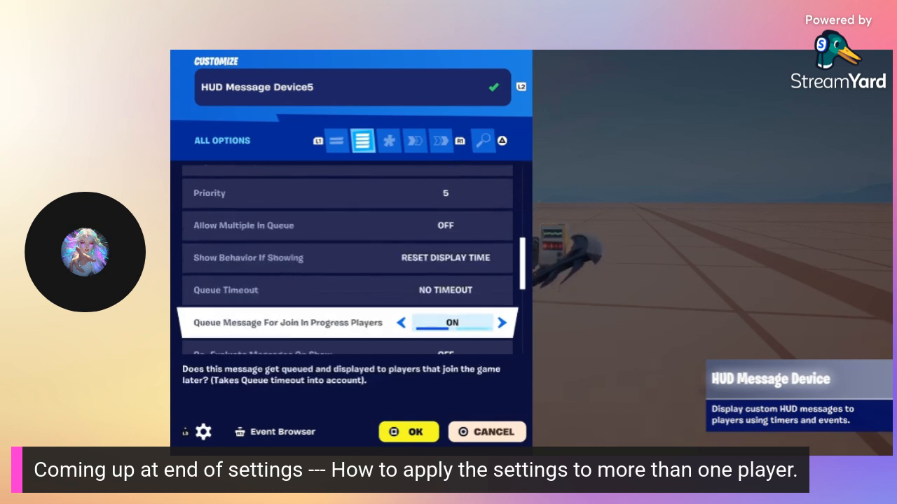
{"action": "key", "text": "Down"}
{"action": "key", "text": "Down"}
{"action": "key", "text": "Down"}
{"action": "key", "text": "Down"}
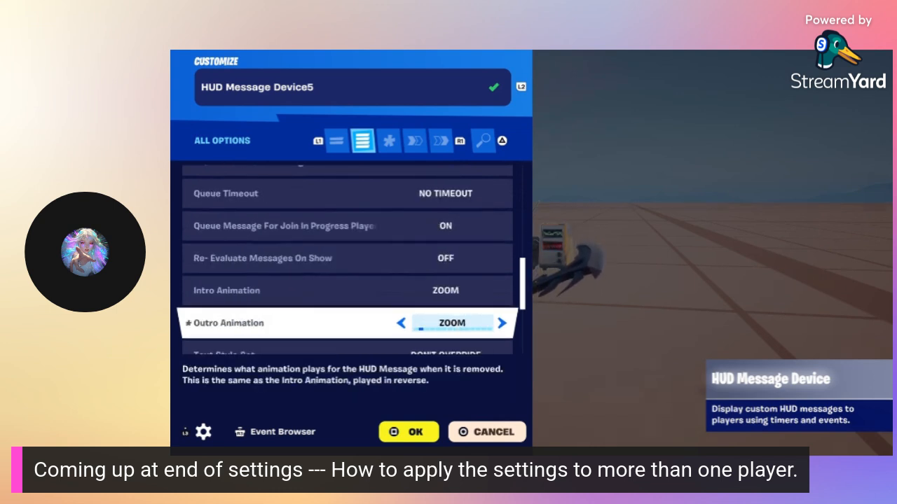
{"action": "key", "text": "Down"}
{"action": "key", "text": "Down"}
{"action": "key", "text": "Down"}
{"action": "key", "text": "Down"}
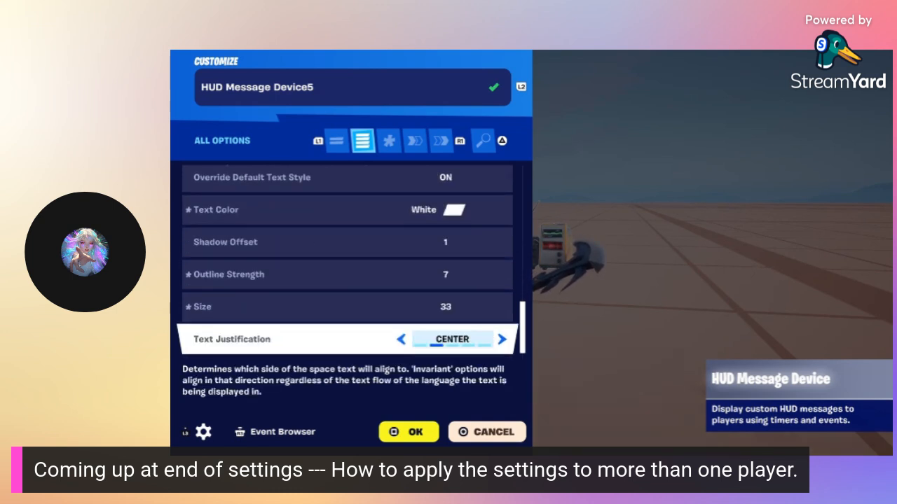
{"action": "key", "text": "R1"}
{"action": "key", "text": "R1"}
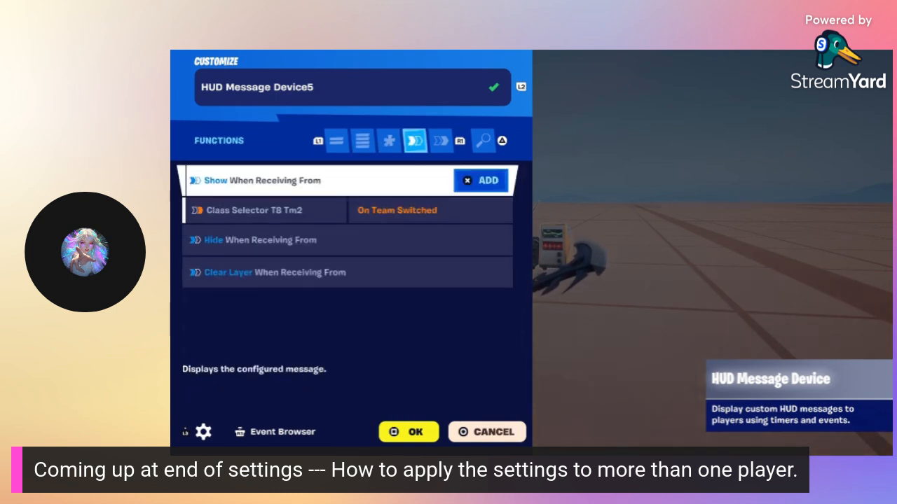
{"action": "key", "text": "Down"}
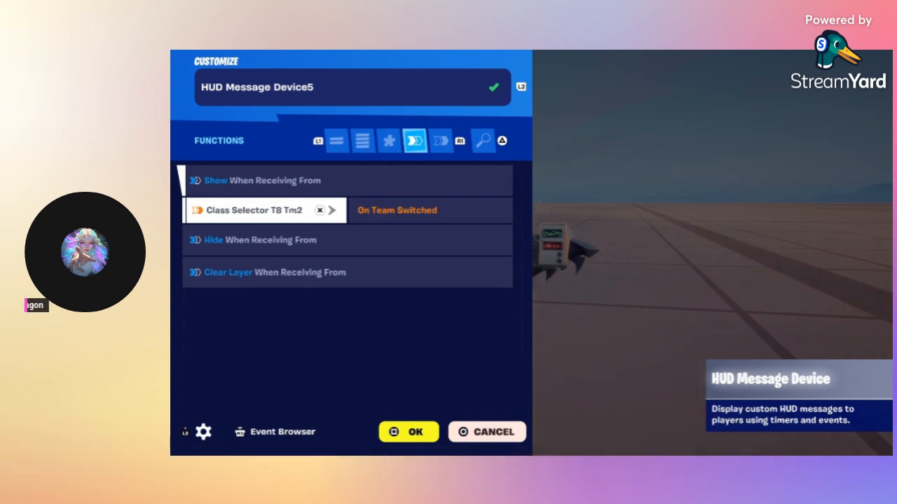
{"action": "key", "text": "Up"}
{"action": "key", "text": "Down"}
{"action": "key", "text": "Up"}
{"action": "key", "text": "Down"}
{"action": "key", "text": "Down"}
{"action": "key", "text": "Down"}
{"action": "key", "text": "e"}
{"action": "key", "text": "Escape"}
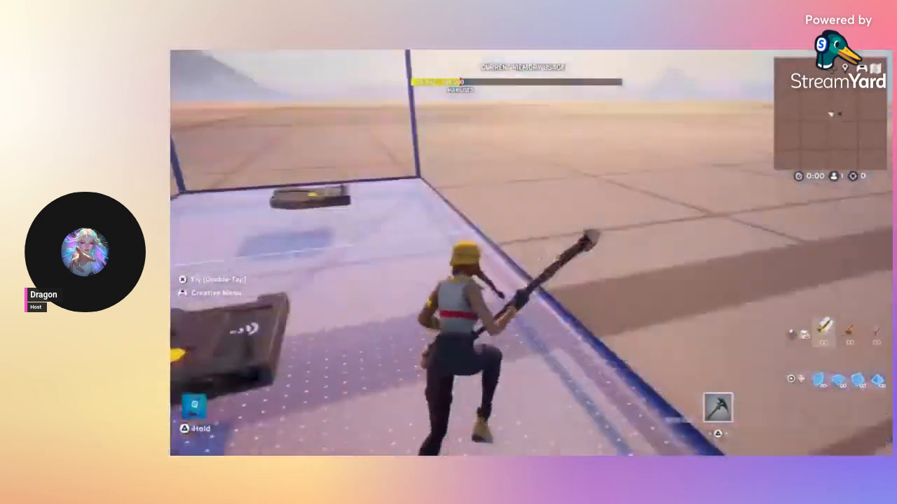
Step: Review Trigger Switcher Player 6's team, class, visibility, count, delay and transmit options
{"action": "key", "text": "e"}
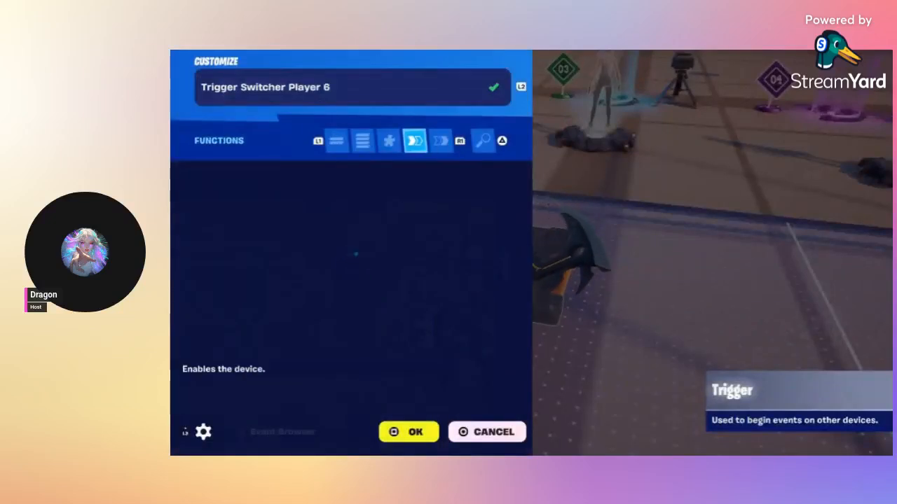
{"action": "key", "text": "Up"}
{"action": "key", "text": "Up"}
{"action": "key", "text": "Up"}
{"action": "key", "text": "Up"}
{"action": "key", "text": "Up"}
{"action": "key", "text": "Up"}
{"action": "key", "text": "Up"}
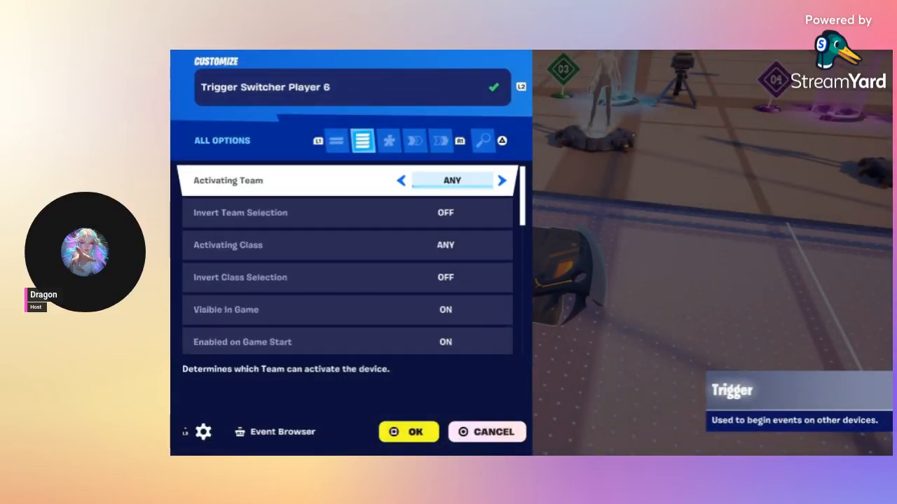
{"action": "key", "text": "Down"}
{"action": "key", "text": "Down"}
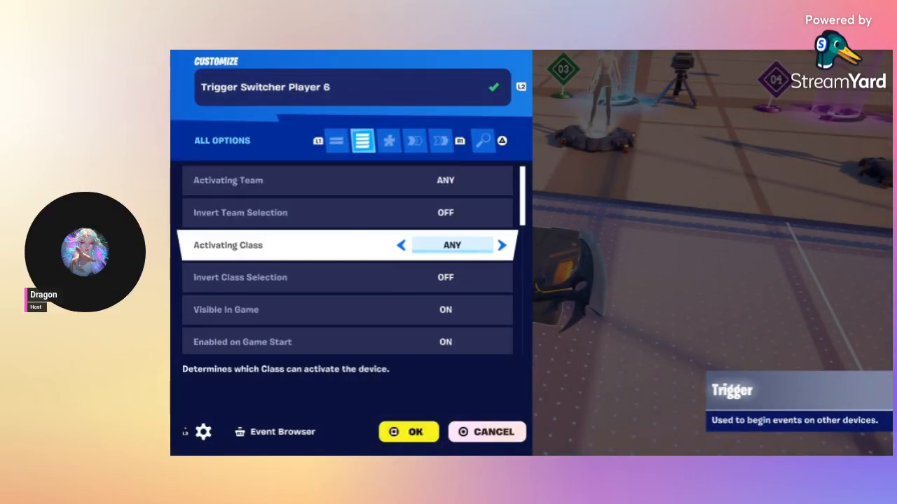
{"action": "key", "text": "Down"}
{"action": "key", "text": "Down"}
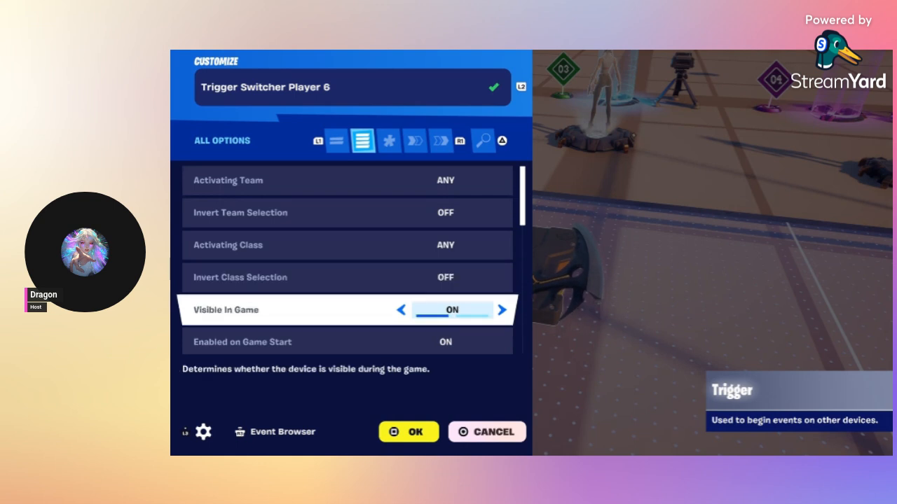
{"action": "key", "text": "Down"}
{"action": "key", "text": "Down"}
{"action": "key", "text": "Down"}
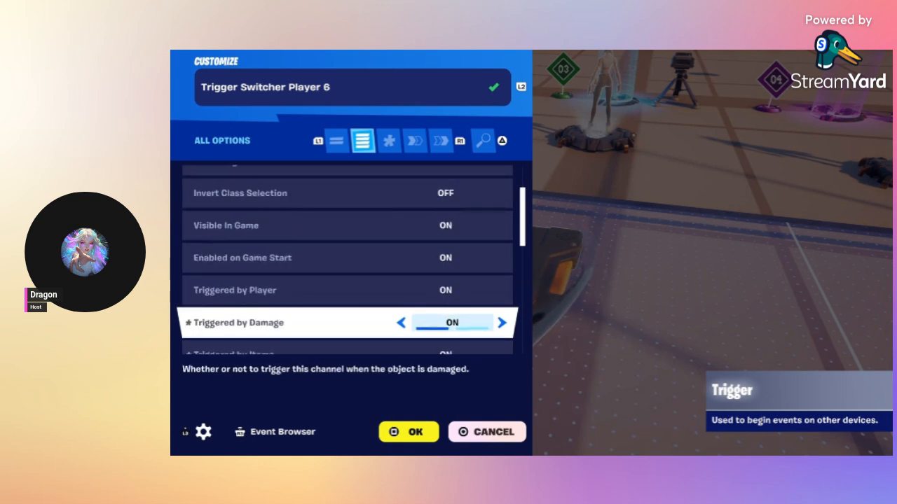
{"action": "key", "text": "Down"}
{"action": "key", "text": "Down"}
{"action": "key", "text": "Down"}
{"action": "key", "text": "Down"}
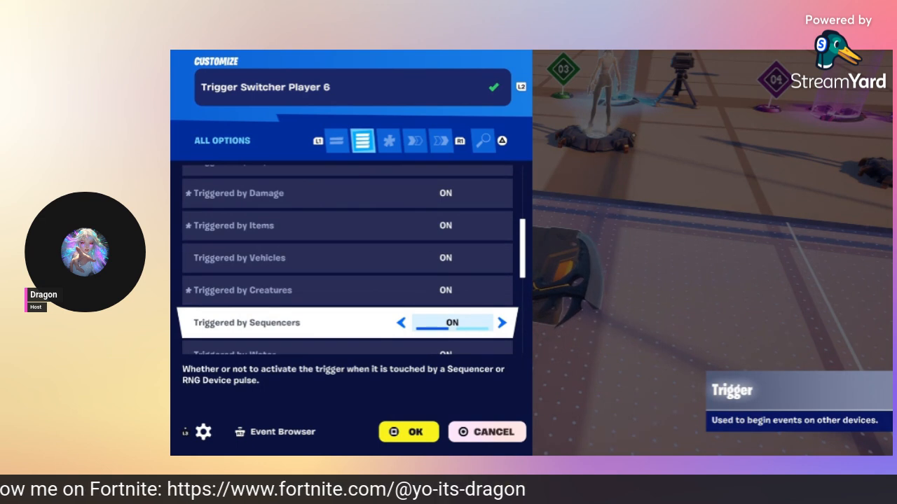
{"action": "key", "text": "Down"}
{"action": "key", "text": "Down"}
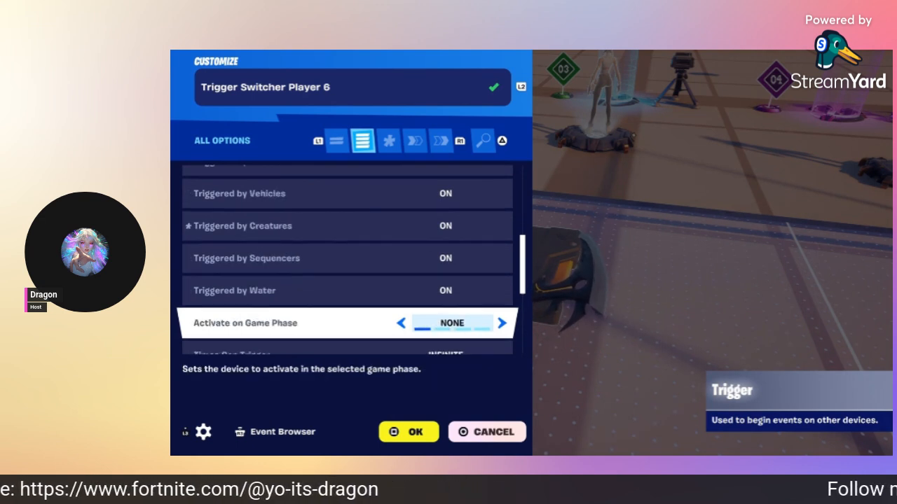
{"action": "key", "text": "Down"}
{"action": "key", "text": "Down"}
{"action": "key", "text": "Down"}
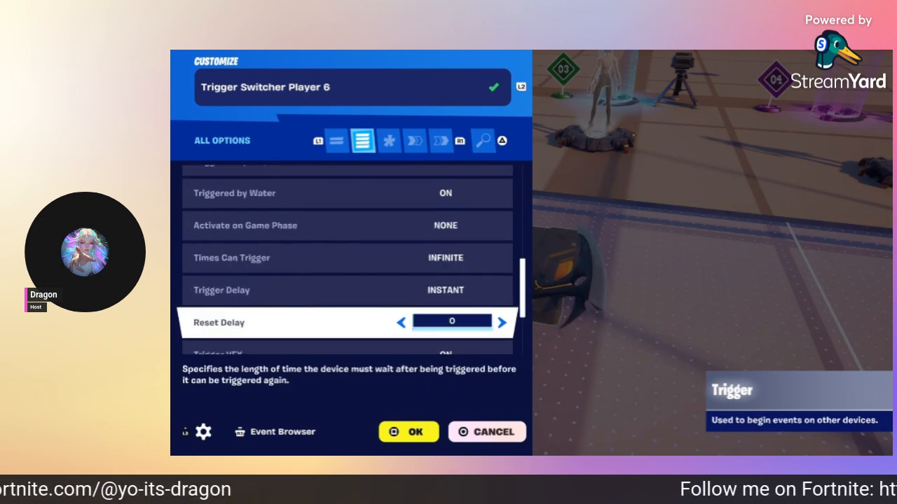
{"action": "key", "text": "Down"}
{"action": "key", "text": "Down"}
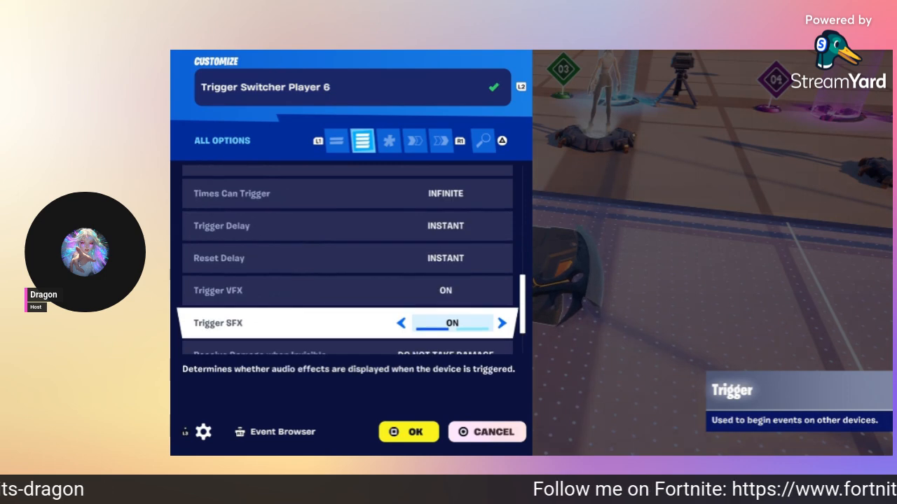
{"action": "key", "text": "Down"}
{"action": "key", "text": "Down"}
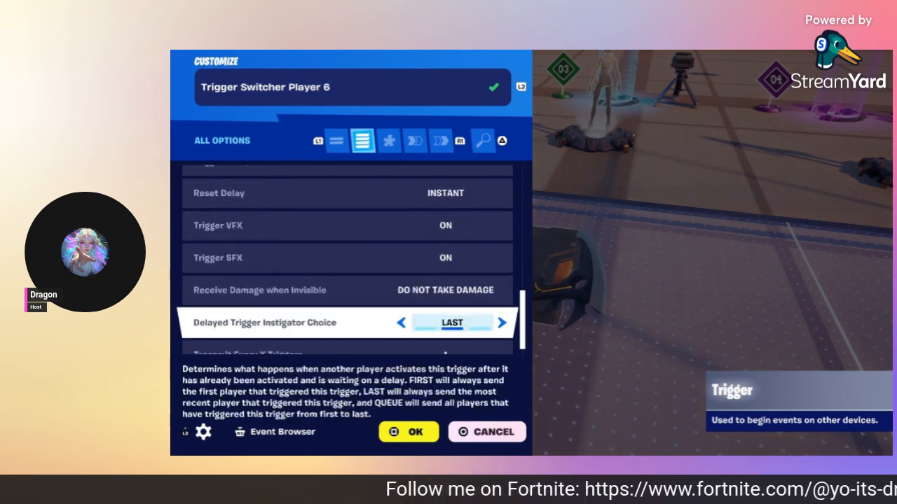
{"action": "key", "text": "Down"}
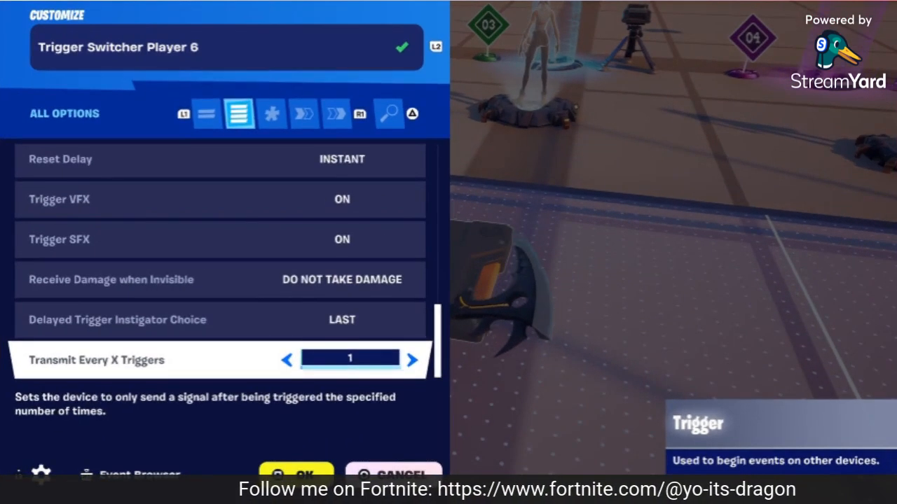
Step: Check its functions, confirm On Triggered activates Player Reference Player 1 tm4, then close it
{"action": "key", "text": "e"}
{"action": "key", "text": "e"}
{"action": "key", "text": "Down"}
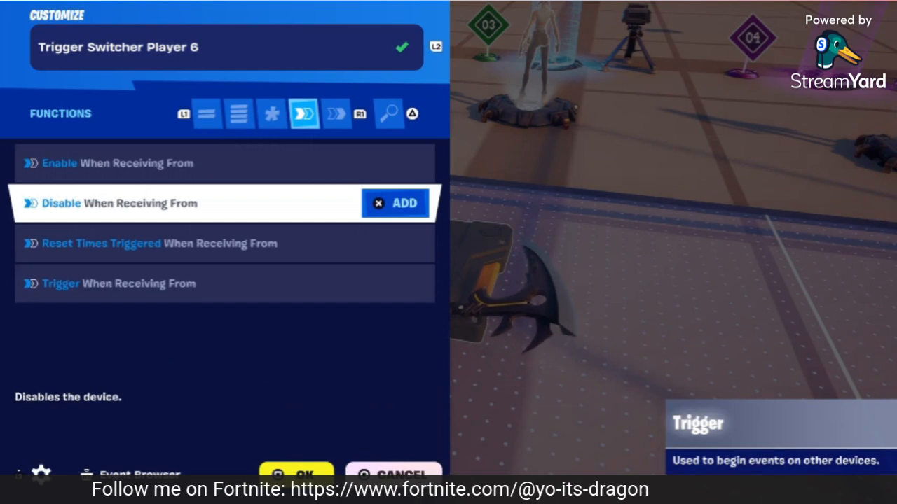
{"action": "key", "text": "Down"}
{"action": "key", "text": "Down"}
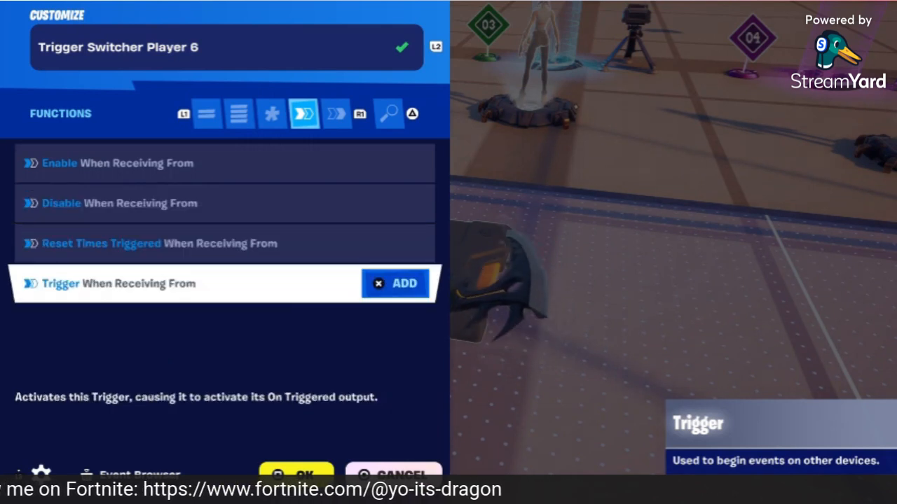
{"action": "key", "text": "e"}
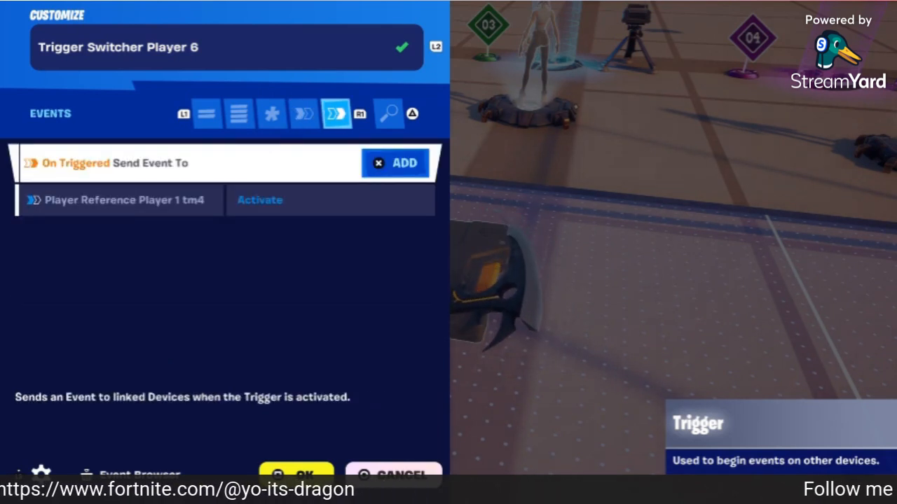
{"action": "key", "text": "Down"}
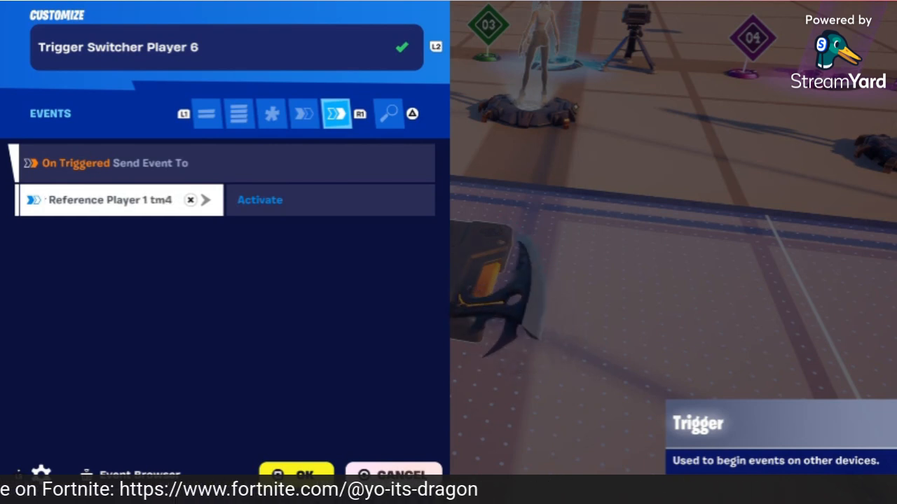
{"action": "key", "text": "Escape"}
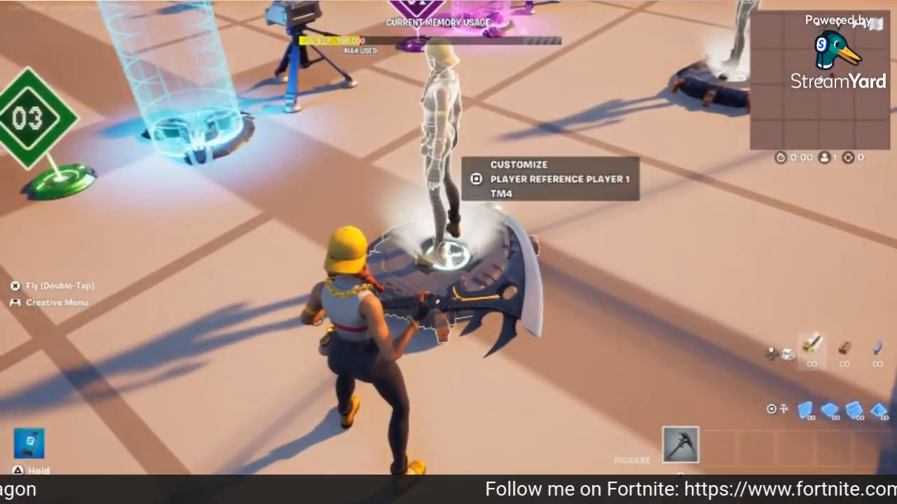
{"action": "key", "text": "e"}
{"action": "key", "text": "q"}
{"action": "key", "text": "q"}
{"action": "key", "text": "q"}
{"action": "key", "text": "Up"}
{"action": "key", "text": "Up"}
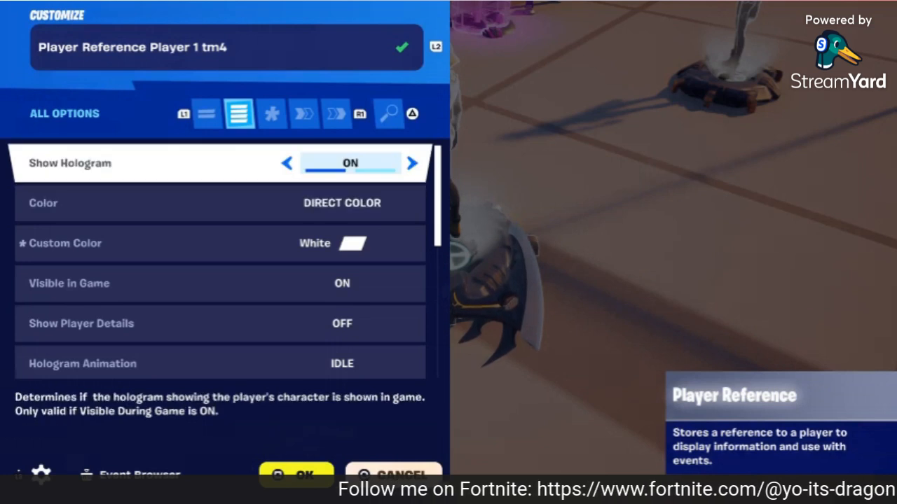
{"action": "key", "text": "Down"}
{"action": "key", "text": "Down"}
{"action": "key", "text": "Down"}
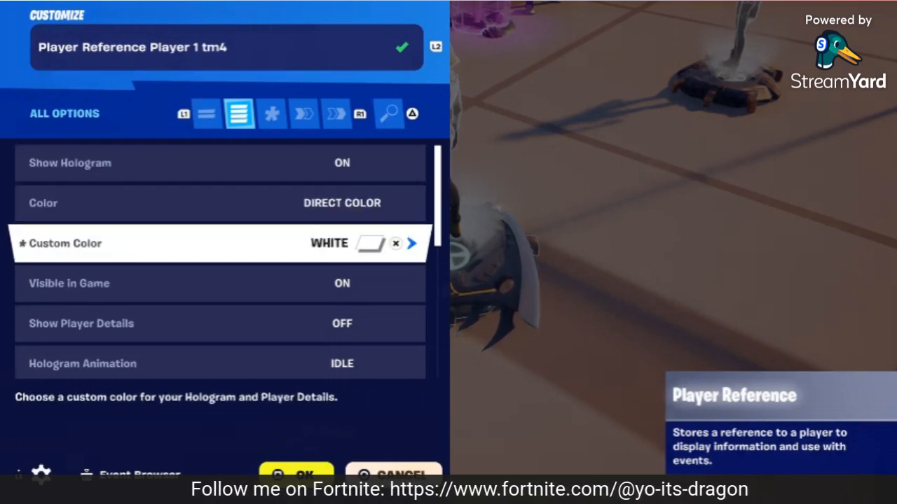
{"action": "key", "text": "Down"}
{"action": "key", "text": "Down"}
{"action": "key", "text": "Down"}
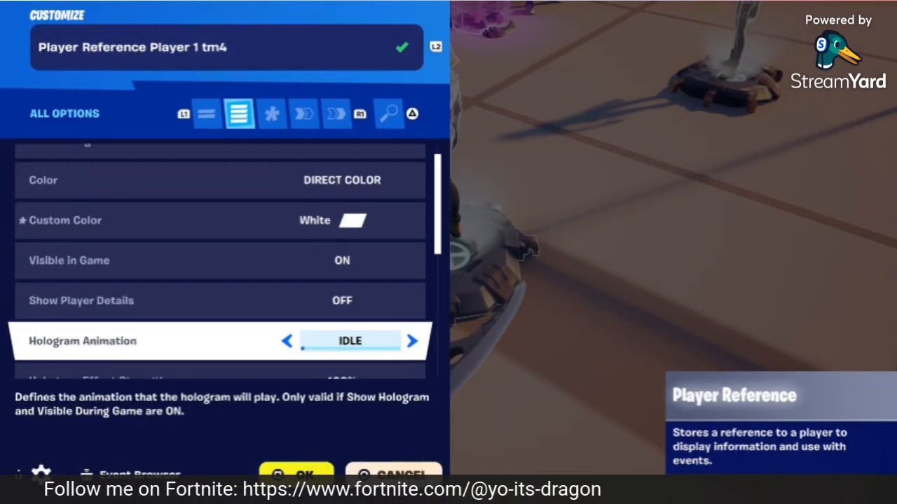
{"action": "key", "text": "Down"}
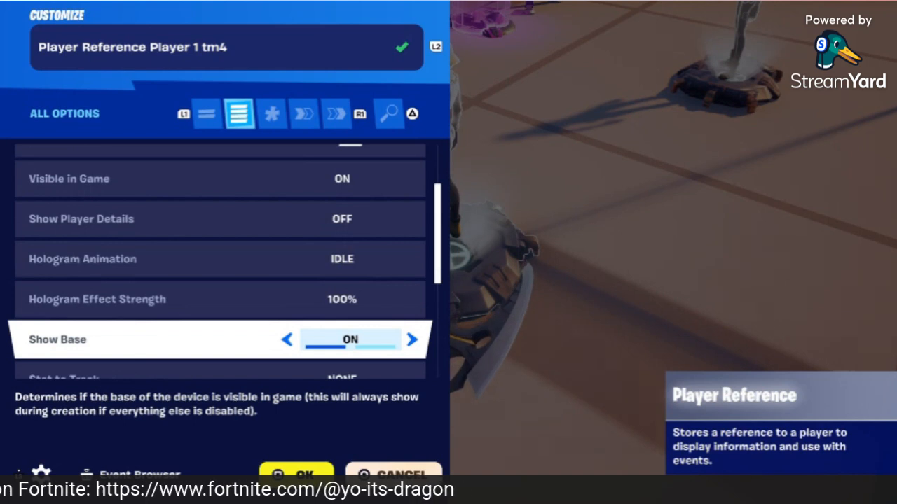
{"action": "key", "text": "Down"}
{"action": "key", "text": "Down"}
{"action": "key", "text": "Down"}
{"action": "key", "text": "Down"}
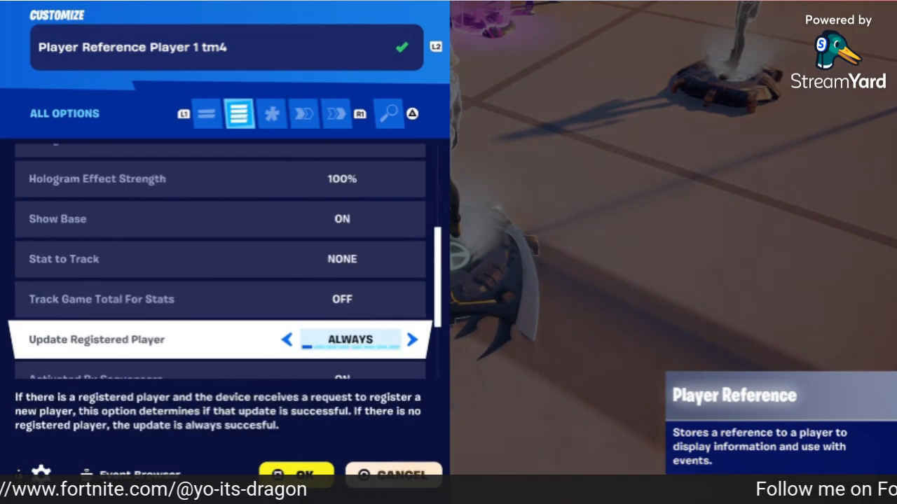
{"action": "key", "text": "Down"}
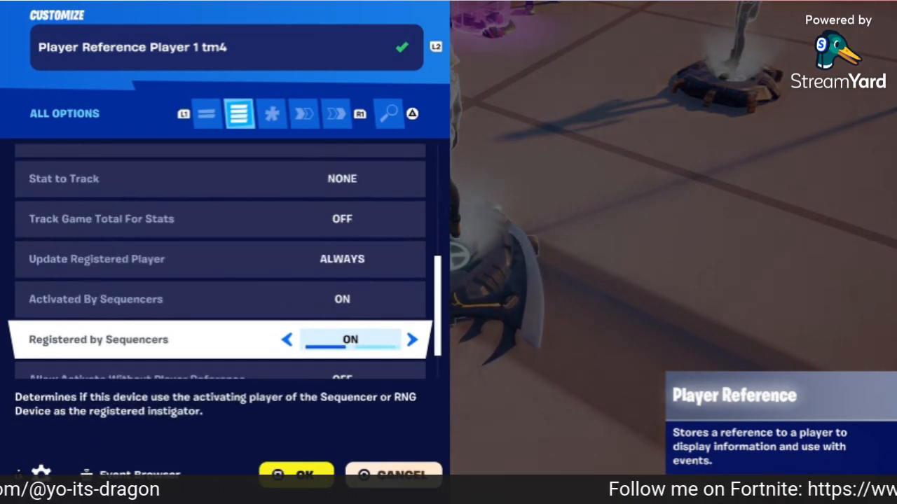
{"action": "key", "text": "Down"}
{"action": "key", "text": "Down"}
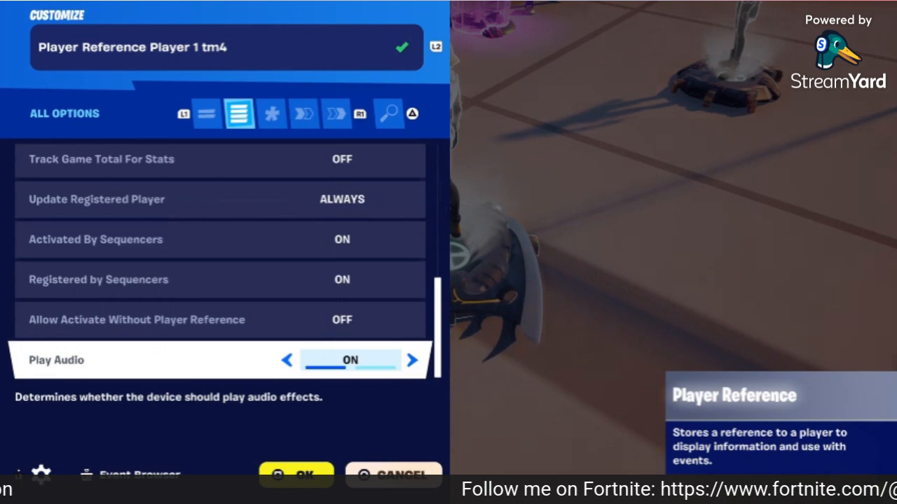
{"action": "key", "text": "e"}
{"action": "key", "text": "e"}
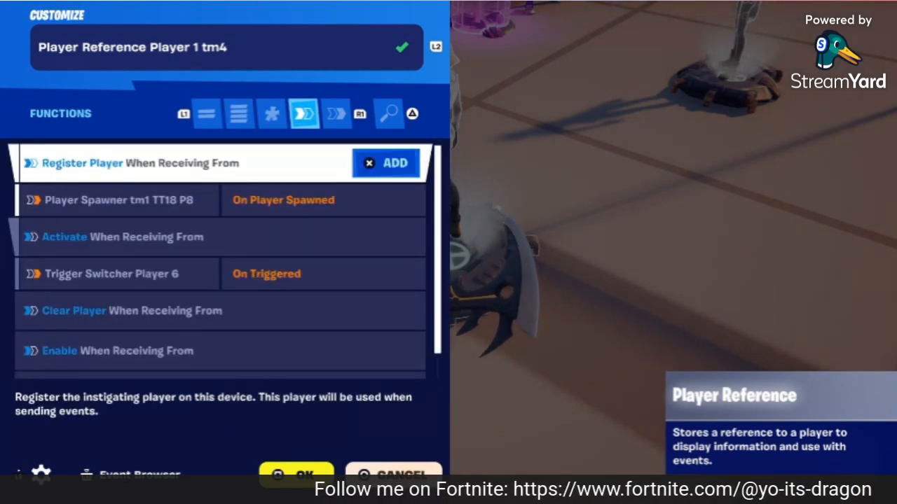
{"action": "key", "text": "Down"}
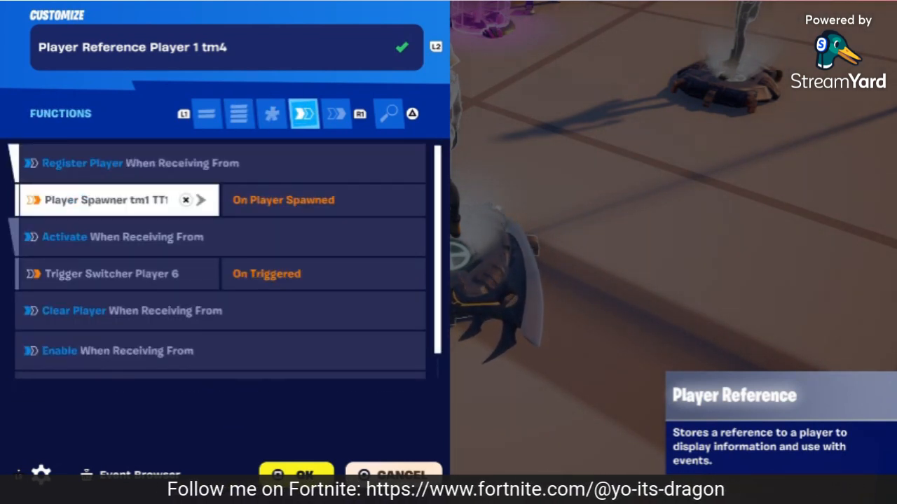
{"action": "key", "text": "Down"}
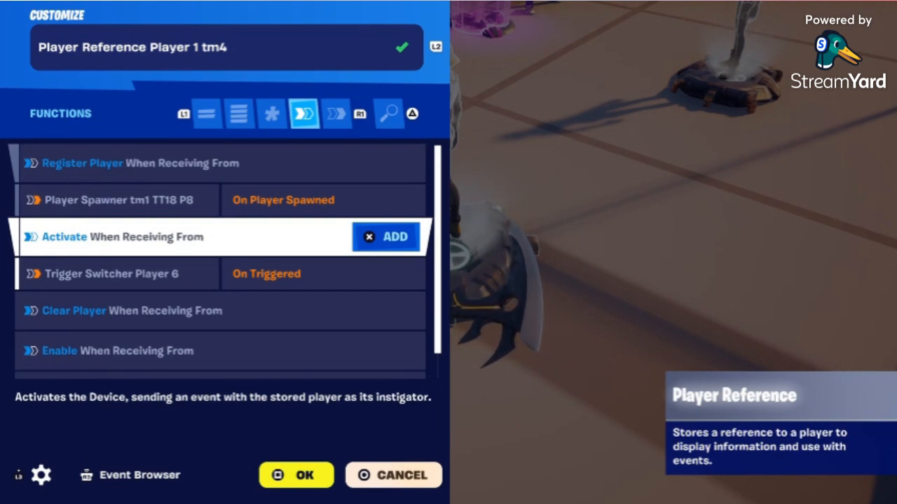
{"action": "key", "text": "Down"}
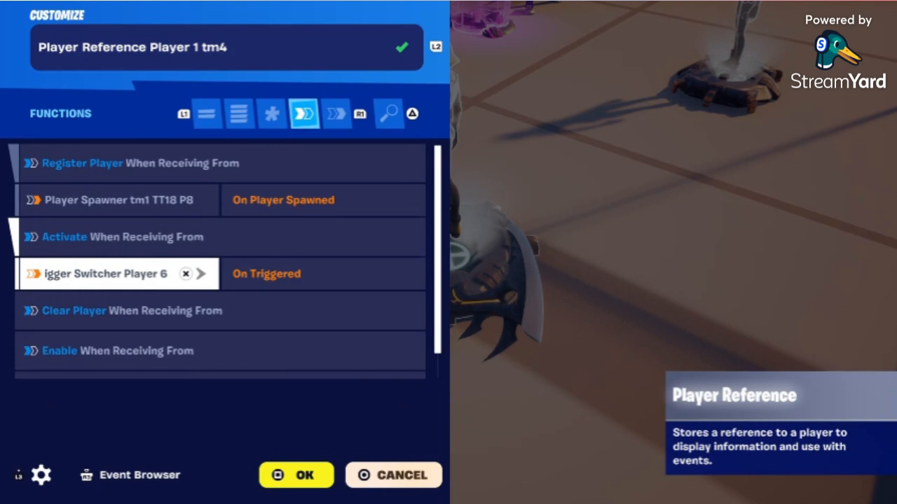
{"action": "key", "text": "Down"}
{"action": "key", "text": "Down"}
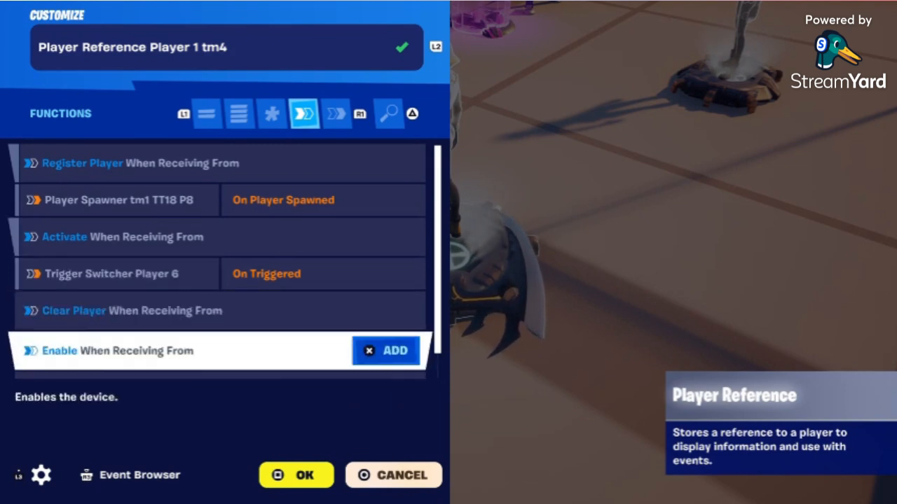
{"action": "key", "text": "Down"}
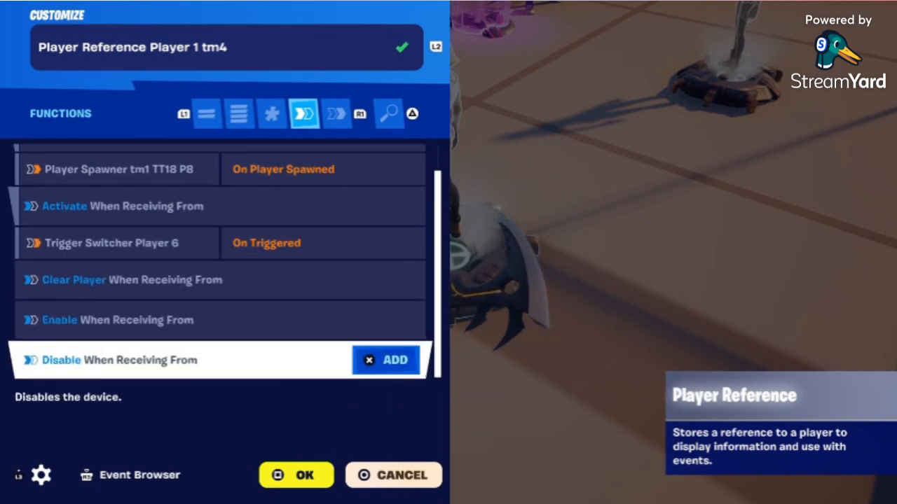
{"action": "key", "text": "R1"}
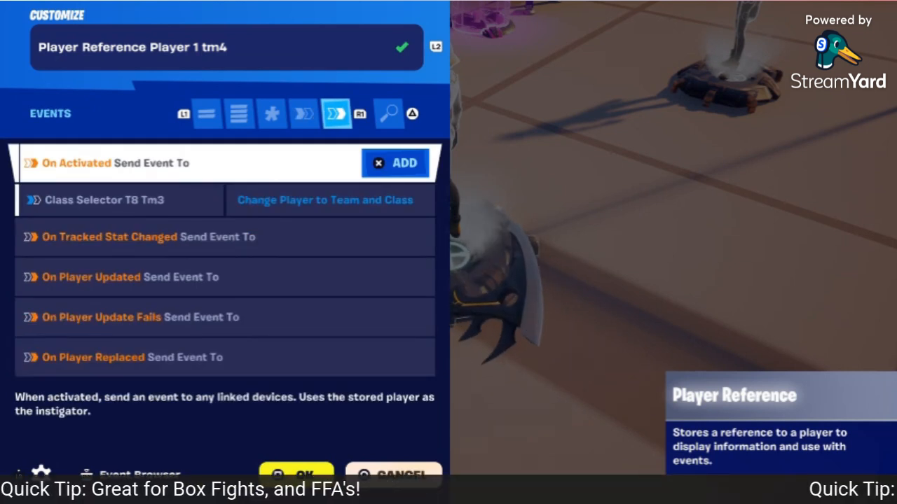
{"action": "key", "text": "Down"}
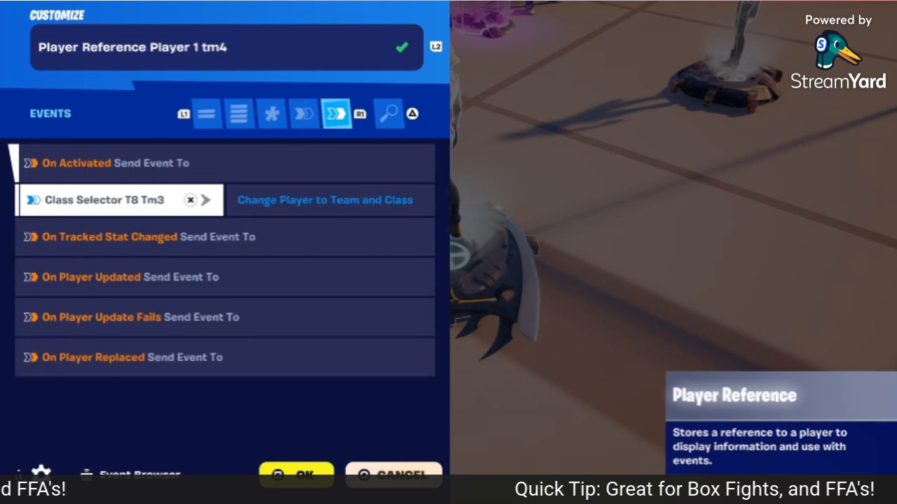
{"action": "key", "text": "Down"}
{"action": "key", "text": "Down"}
{"action": "key", "text": "Down"}
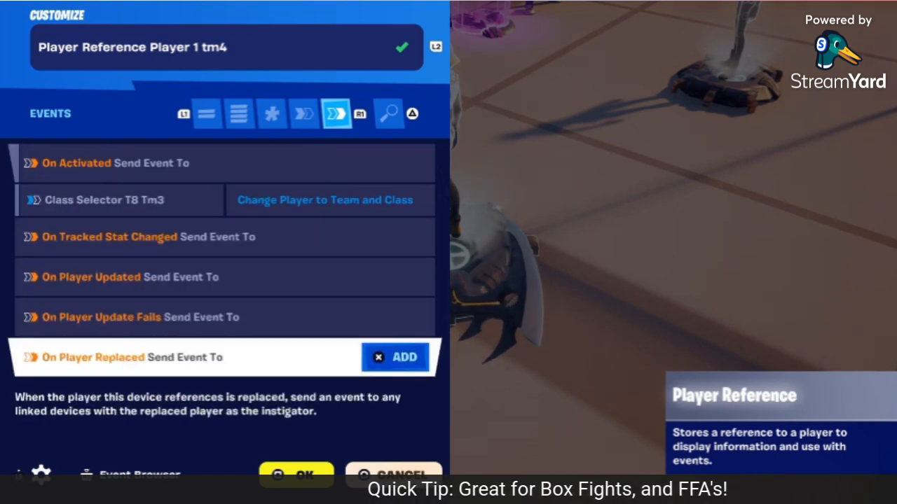
{"action": "key", "text": "Escape"}
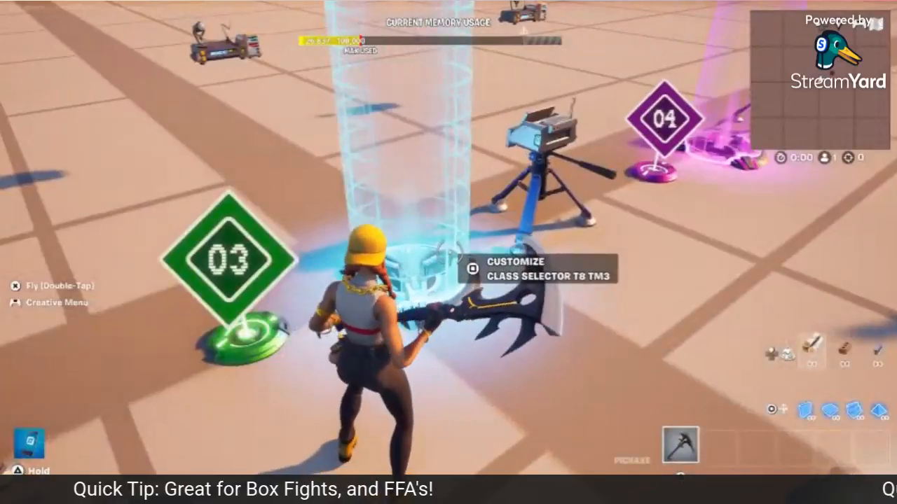
{"action": "key", "text": "e"}
{"action": "key", "text": "q"}
{"action": "key", "text": "q"}
{"action": "key", "text": "q"}
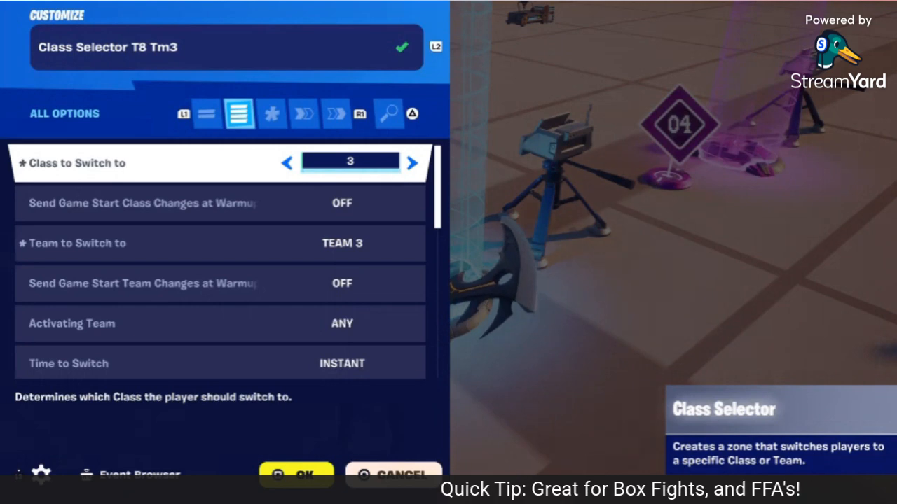
{"action": "key", "text": "Down"}
{"action": "key", "text": "Down"}
{"action": "key", "text": "Down"}
{"action": "key", "text": "Down"}
{"action": "key", "text": "Down"}
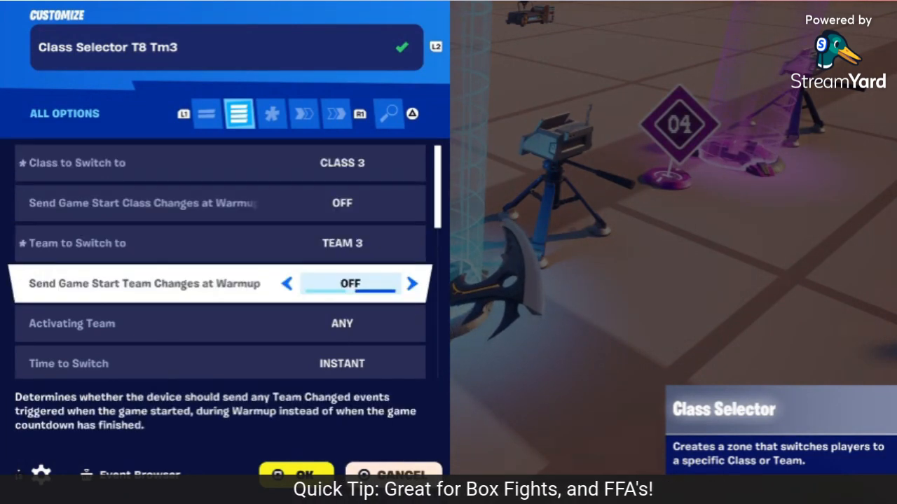
{"action": "key", "text": "Down"}
{"action": "key", "text": "Down"}
{"action": "key", "text": "Down"}
{"action": "key", "text": "Down"}
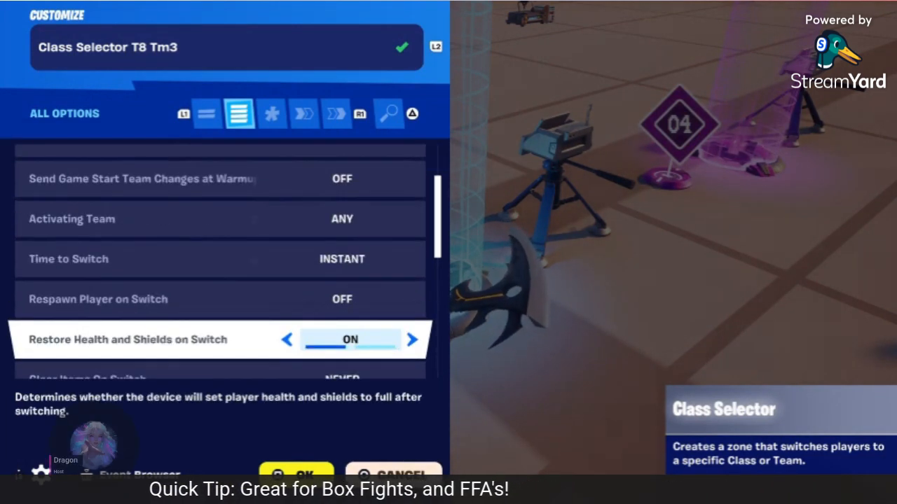
{"action": "key", "text": "Down"}
{"action": "key", "text": "Down"}
{"action": "key", "text": "Down"}
{"action": "key", "text": "Down"}
{"action": "key", "text": "Down"}
{"action": "key", "text": "Down"}
{"action": "key", "text": "Down"}
{"action": "key", "text": "Down"}
{"action": "key", "text": "Down"}
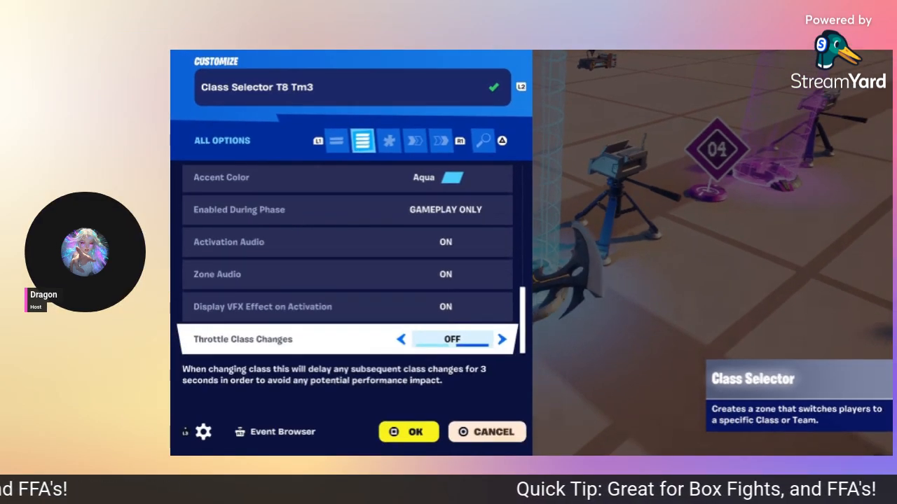
{"action": "key", "text": "R1"}
{"action": "key", "text": "R1"}
{"action": "key", "text": "Down"}
{"action": "key", "text": "Down"}
{"action": "key", "text": "Down"}
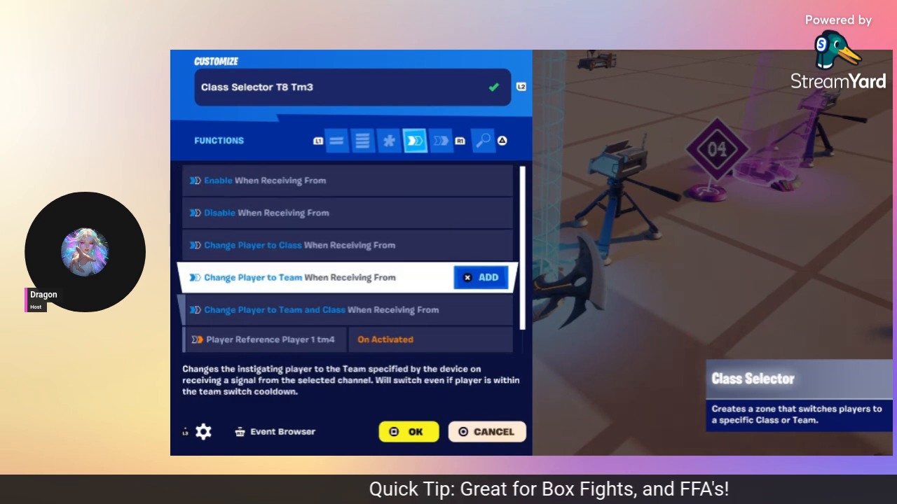
{"action": "key", "text": "Down"}
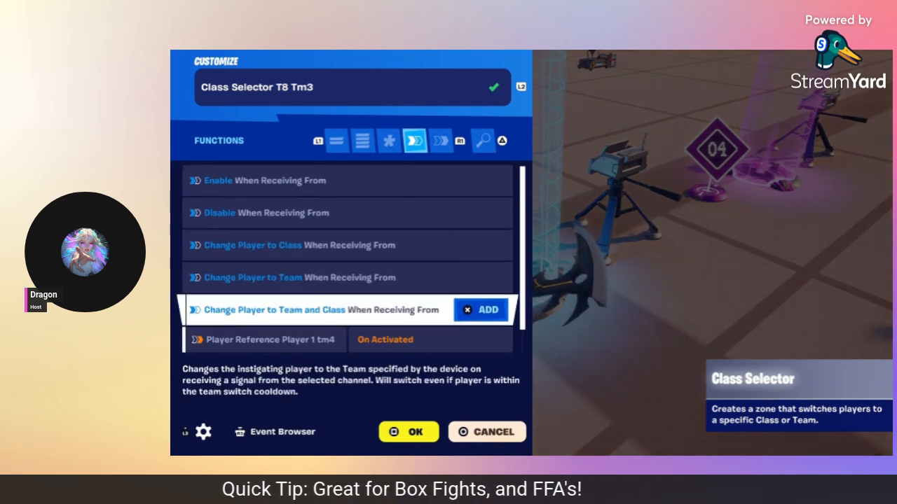
{"action": "key", "text": "Down"}
{"action": "key", "text": "Down"}
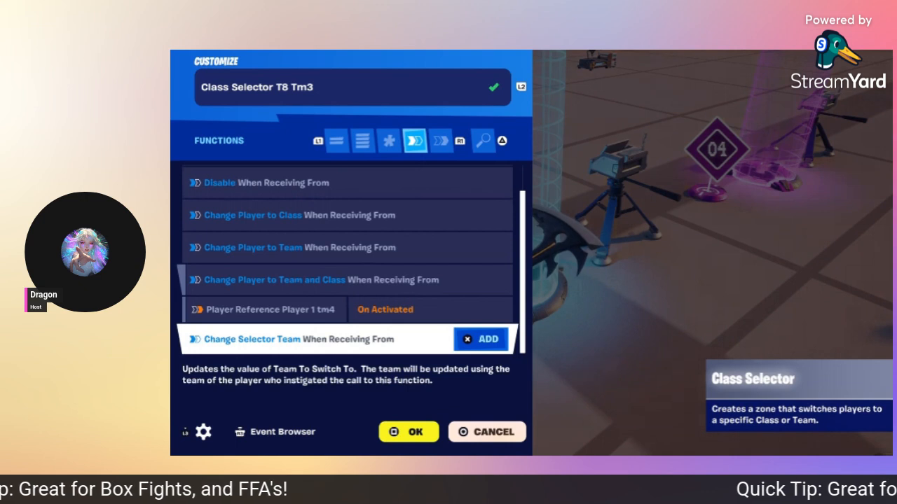
{"action": "key", "text": "e"}
{"action": "key", "text": "Down"}
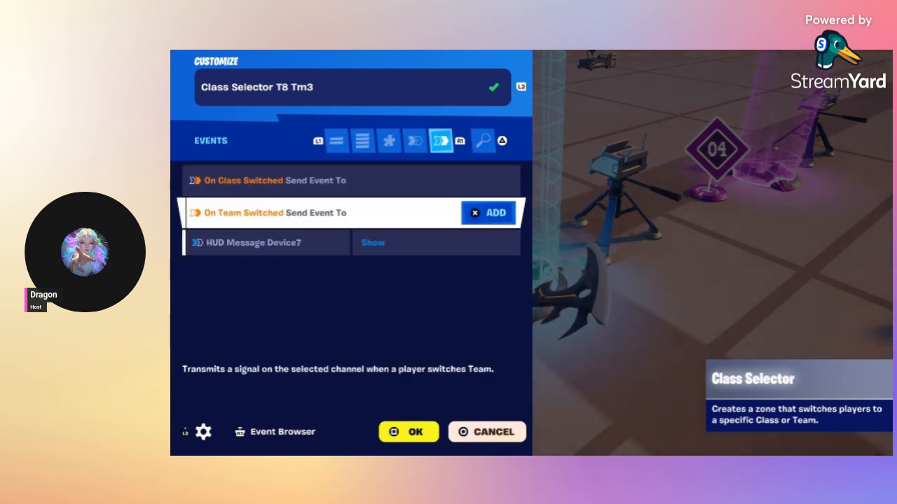
{"action": "key", "text": "Down"}
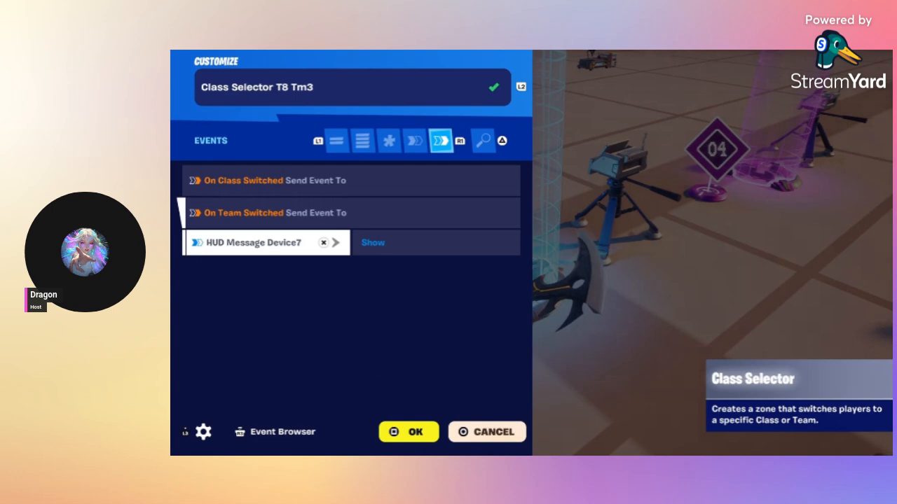
{"action": "key", "text": "Escape"}
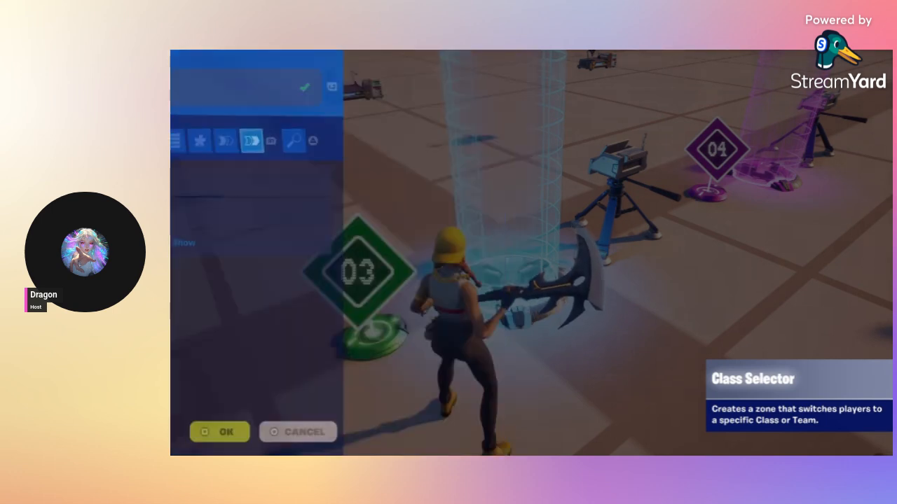
{"action": "key", "text": "e"}
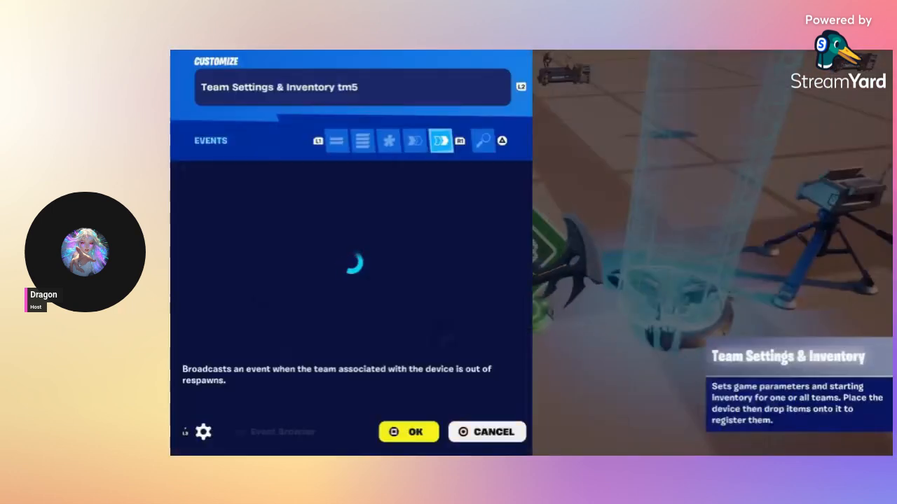
{"action": "key", "text": "Down"}
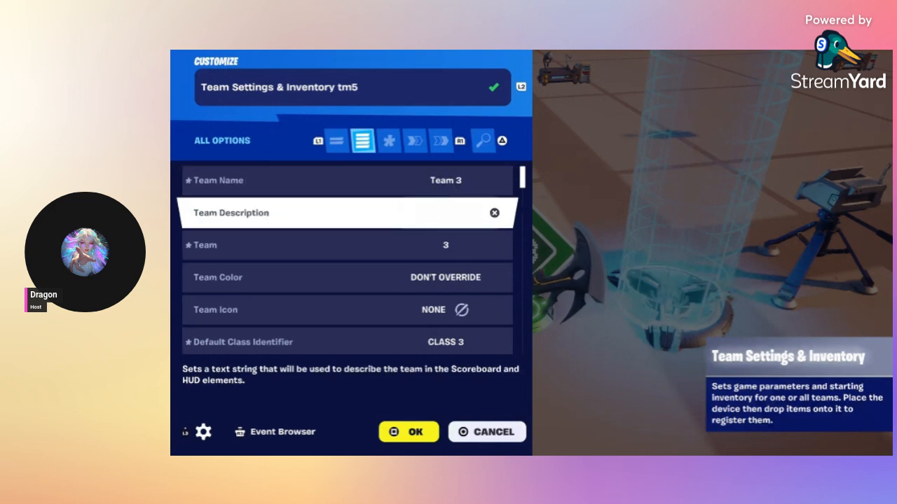
{"action": "key", "text": "Down"}
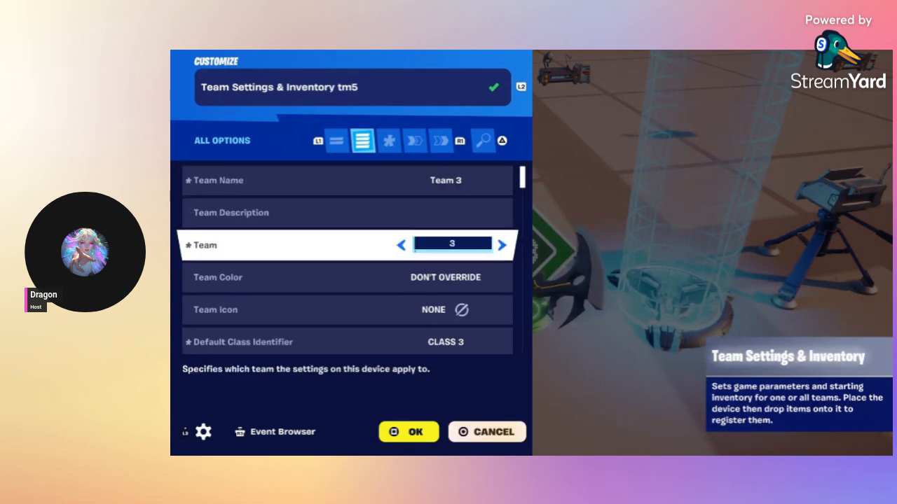
{"action": "key", "text": "Up"}
{"action": "key", "text": "Up"}
{"action": "key", "text": "Down"}
{"action": "key", "text": "Up"}
{"action": "key", "text": "Down"}
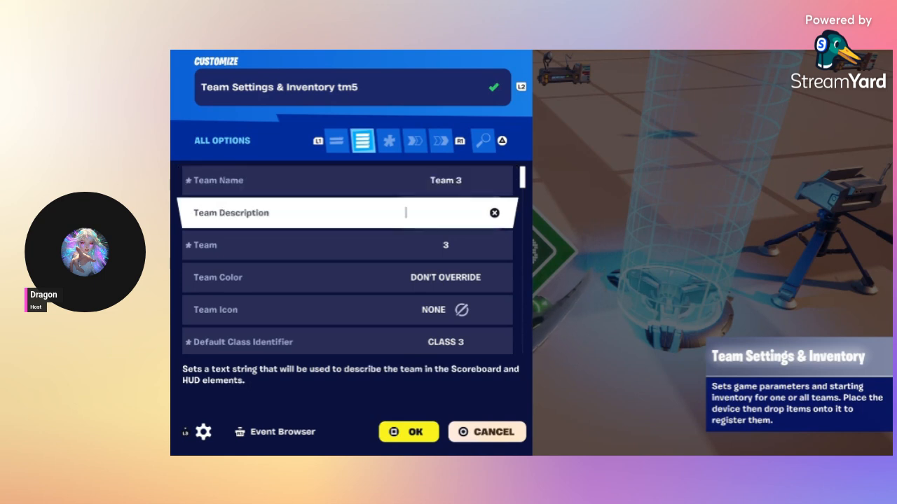
{"action": "key", "text": "Down"}
{"action": "key", "text": "Down"}
{"action": "key", "text": "Down"}
{"action": "key", "text": "Down"}
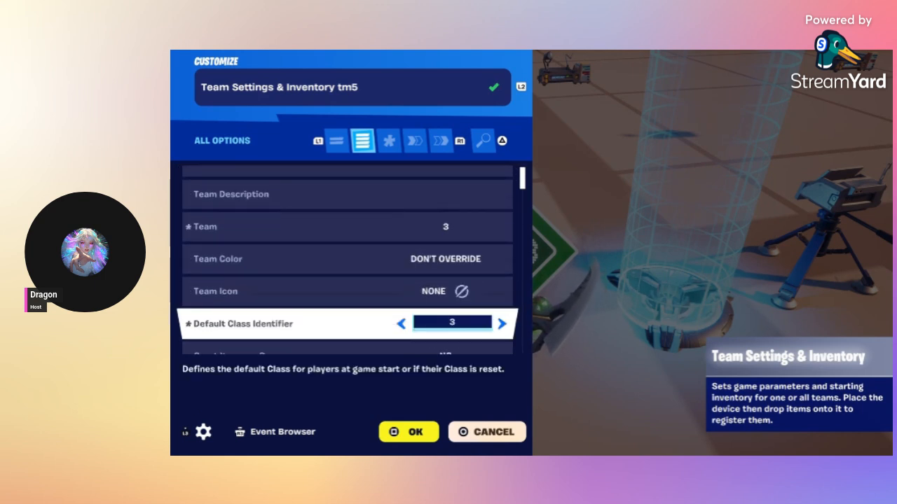
{"action": "key", "text": "Down"}
{"action": "key", "text": "Down"}
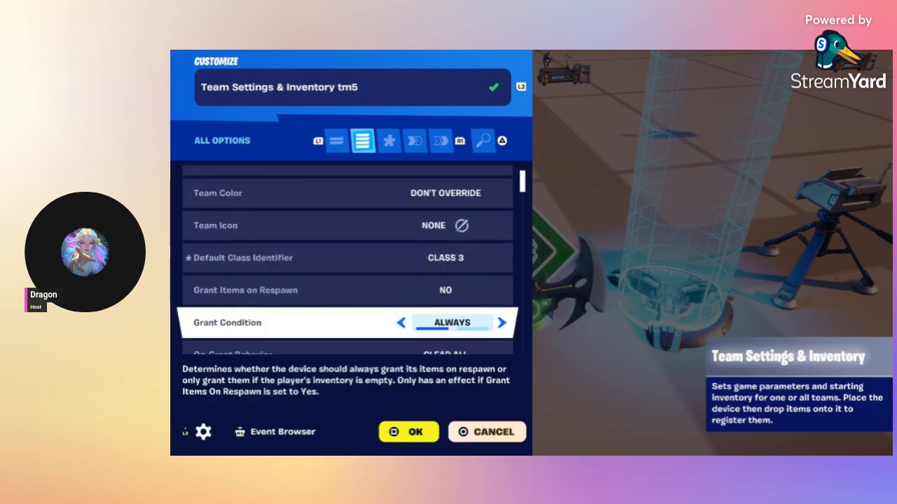
{"action": "key", "text": "Down"}
{"action": "key", "text": "Down"}
{"action": "key", "text": "Down"}
{"action": "key", "text": "Down"}
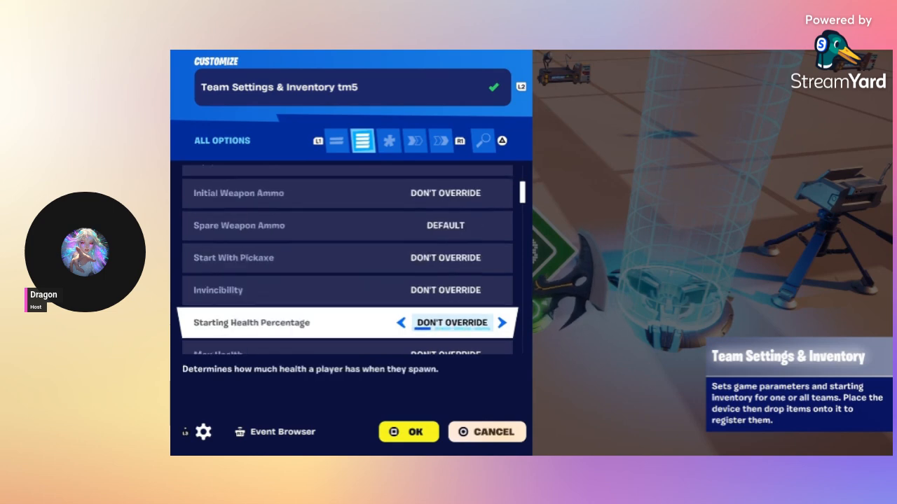
{"action": "key", "text": "Down"}
{"action": "key", "text": "Down"}
{"action": "key", "text": "Down"}
{"action": "key", "text": "Down"}
{"action": "key", "text": "Down"}
{"action": "key", "text": "Down"}
{"action": "key", "text": "Down"}
{"action": "key", "text": "Down"}
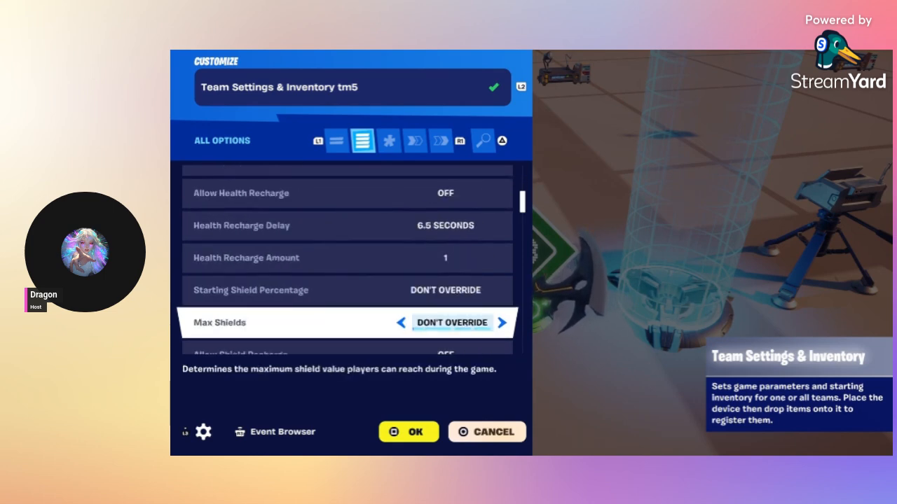
{"action": "key", "text": "Down"}
{"action": "key", "text": "Down"}
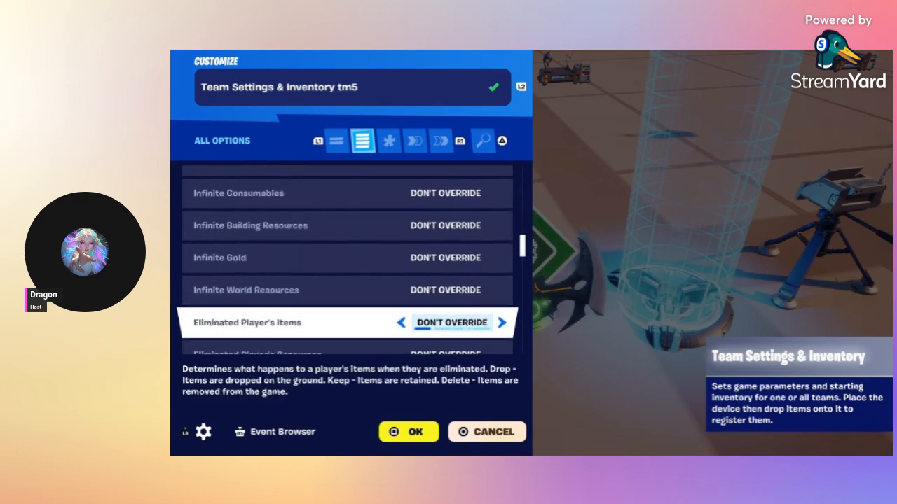
{"action": "key", "text": "Down"}
{"action": "key", "text": "Down"}
{"action": "key", "text": "Down"}
{"action": "key", "text": "Down"}
{"action": "key", "text": "Down"}
{"action": "key", "text": "Down"}
{"action": "key", "text": "Down"}
{"action": "key", "text": "Down"}
{"action": "key", "text": "Down"}
{"action": "key", "text": "Down"}
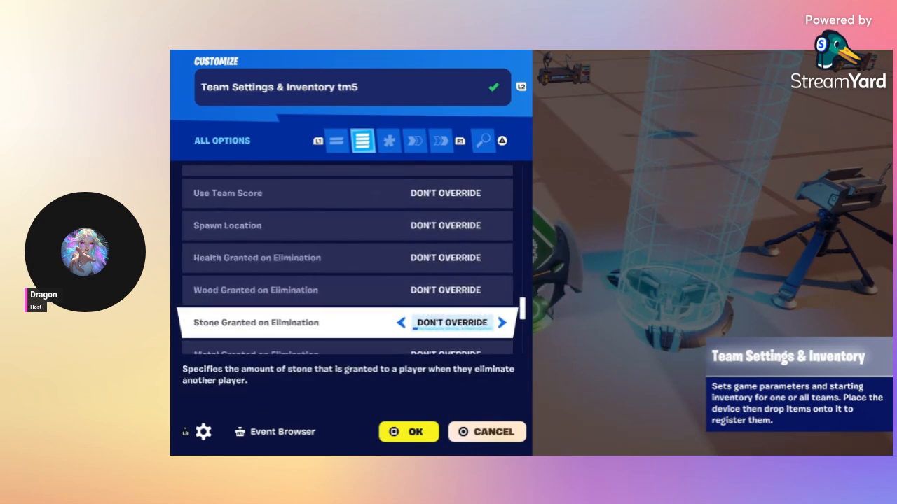
{"action": "key", "text": "Down"}
{"action": "key", "text": "Down"}
{"action": "key", "text": "Down"}
{"action": "key", "text": "Down"}
{"action": "key", "text": "Down"}
{"action": "key", "text": "Down"}
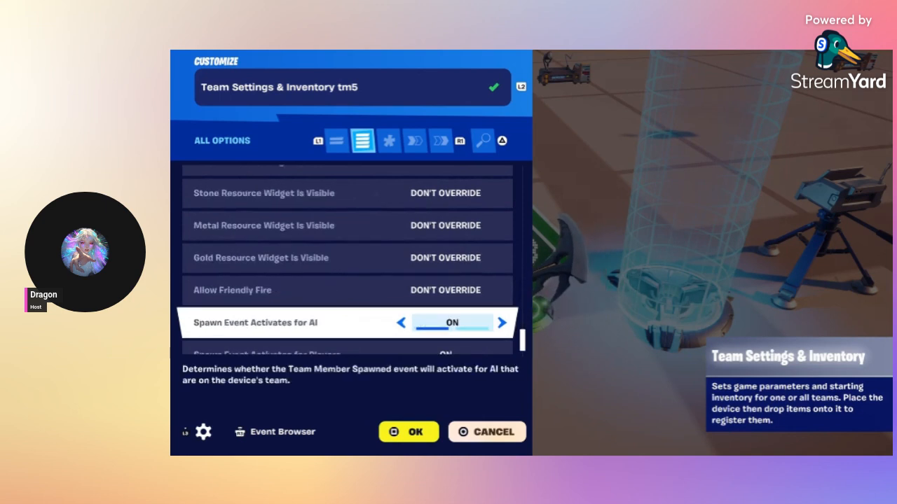
{"action": "key", "text": "Down"}
{"action": "key", "text": "Down"}
{"action": "key", "text": "e"}
{"action": "key", "text": "e"}
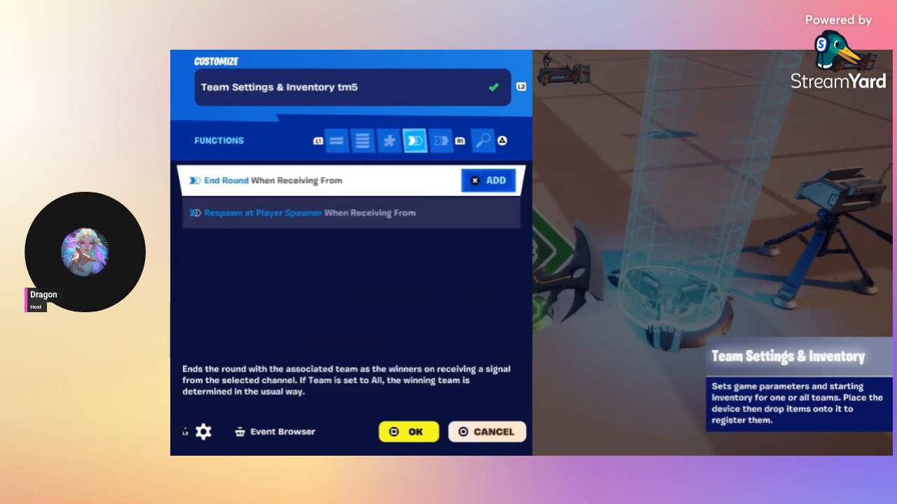
{"action": "key", "text": "e"}
{"action": "key", "text": "Down"}
{"action": "key", "text": "Down"}
{"action": "key", "text": "Down"}
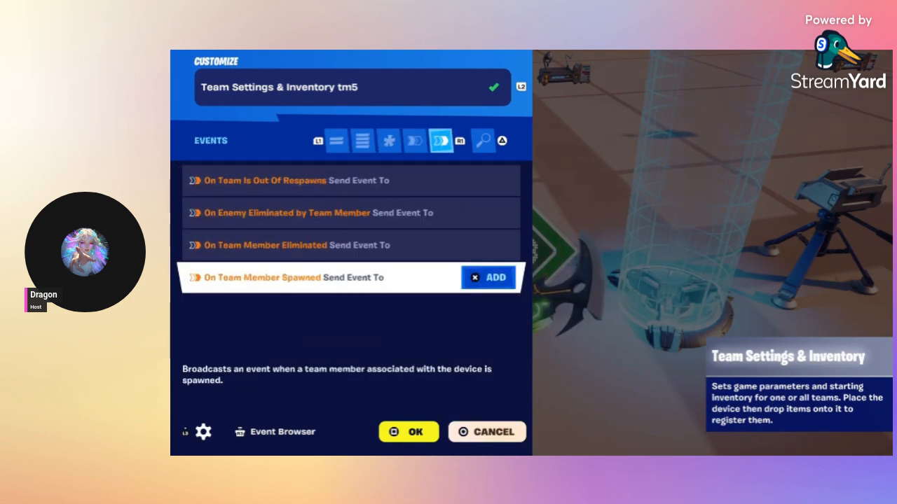
{"action": "key", "text": "Escape"}
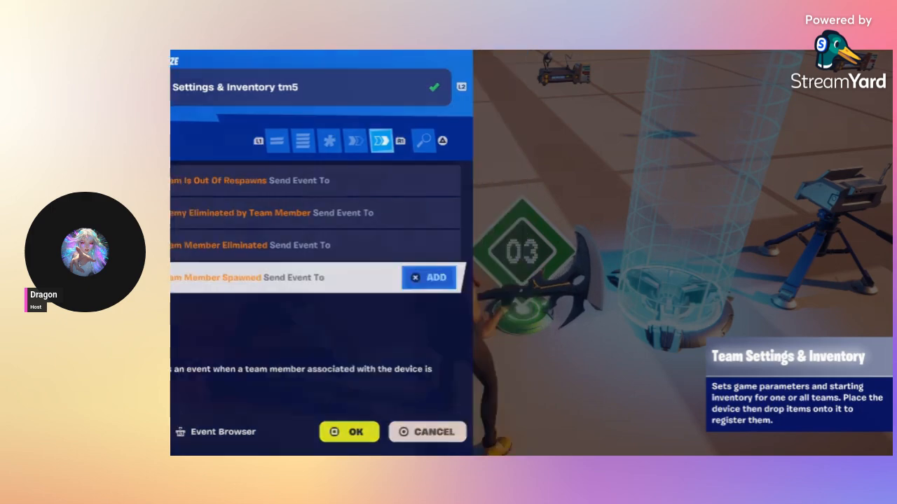
Step: Review Class Designer Team 6's class name, building and Visible in UI settings, and its events
{"action": "key", "text": "e"}
{"action": "key", "text": "q"}
{"action": "key", "text": "q"}
{"action": "key", "text": "q"}
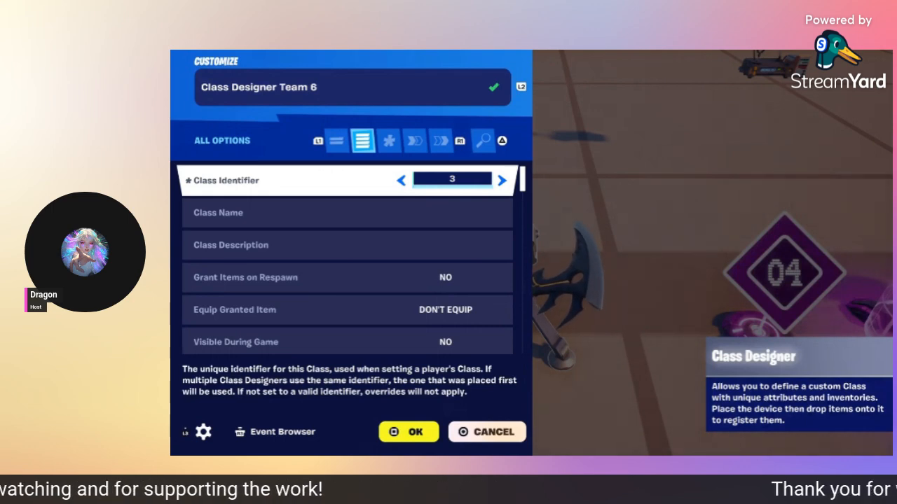
{"action": "key", "text": "Down"}
{"action": "key", "text": "Down"}
{"action": "key", "text": "Down"}
{"action": "key", "text": "Down"}
{"action": "key", "text": "Down"}
{"action": "key", "text": "Down"}
{"action": "key", "text": "Down"}
{"action": "key", "text": "Down"}
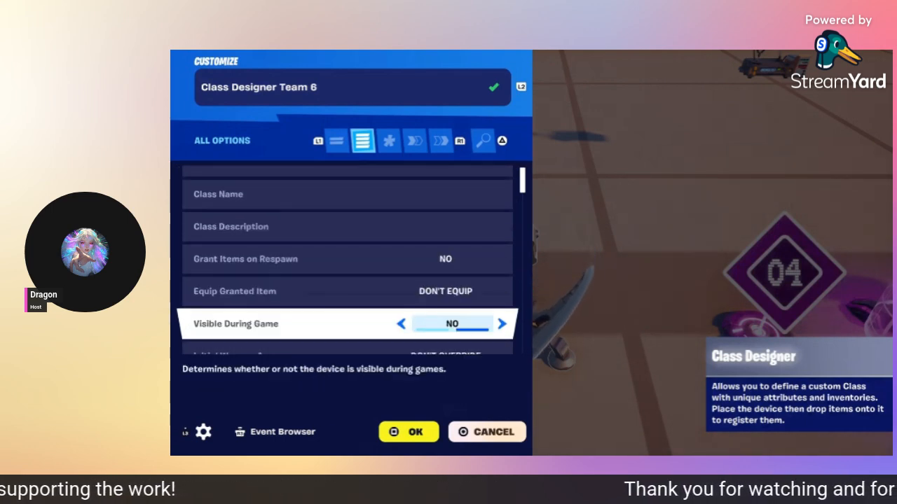
{"action": "key", "text": "Down"}
{"action": "key", "text": "Down"}
{"action": "key", "text": "Down"}
{"action": "key", "text": "Down"}
{"action": "key", "text": "Down"}
{"action": "key", "text": "Down"}
{"action": "key", "text": "Down"}
{"action": "key", "text": "Down"}
{"action": "key", "text": "Down"}
{"action": "key", "text": "Down"}
{"action": "key", "text": "Down"}
{"action": "key", "text": "Down"}
{"action": "key", "text": "Down"}
{"action": "key", "text": "Down"}
{"action": "key", "text": "Down"}
{"action": "key", "text": "Down"}
{"action": "key", "text": "Down"}
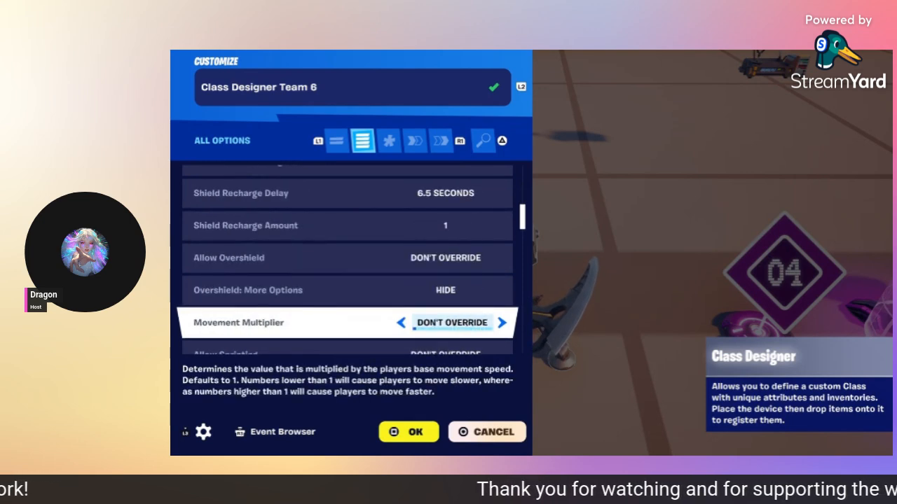
{"action": "key", "text": "Down"}
{"action": "key", "text": "Down"}
{"action": "key", "text": "Down"}
{"action": "key", "text": "Down"}
{"action": "key", "text": "Down"}
{"action": "key", "text": "Down"}
{"action": "key", "text": "Down"}
{"action": "key", "text": "Down"}
{"action": "key", "text": "Down"}
{"action": "key", "text": "Down"}
{"action": "key", "text": "Down"}
{"action": "key", "text": "Down"}
{"action": "key", "text": "Down"}
{"action": "key", "text": "Down"}
{"action": "key", "text": "Down"}
{"action": "key", "text": "Down"}
{"action": "key", "text": "Down"}
{"action": "key", "text": "Down"}
{"action": "key", "text": "Down"}
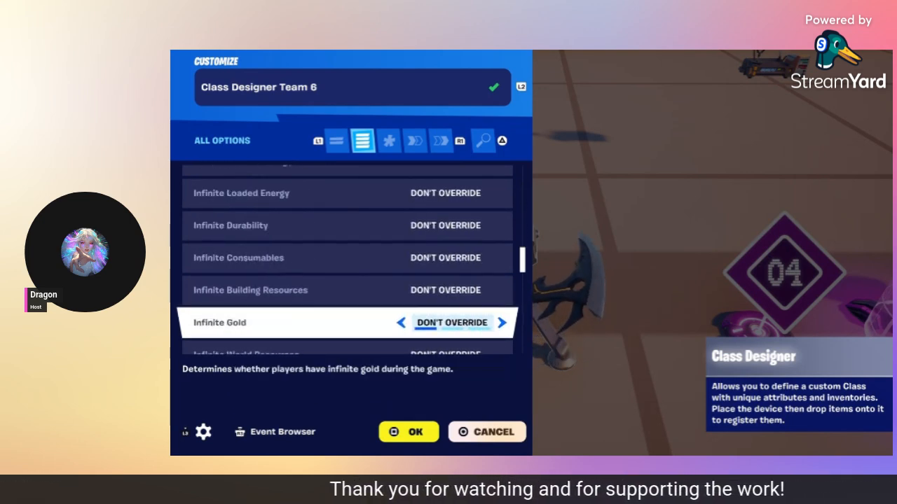
{"action": "key", "text": "Down"}
{"action": "key", "text": "Down"}
{"action": "key", "text": "Down"}
{"action": "key", "text": "Down"}
{"action": "key", "text": "Down"}
{"action": "key", "text": "Down"}
{"action": "key", "text": "Down"}
{"action": "key", "text": "Down"}
{"action": "key", "text": "Down"}
{"action": "key", "text": "Down"}
{"action": "key", "text": "Down"}
{"action": "key", "text": "Down"}
{"action": "key", "text": "Down"}
{"action": "key", "text": "Down"}
{"action": "key", "text": "Down"}
{"action": "key", "text": "Down"}
{"action": "key", "text": "Down"}
{"action": "key", "text": "Down"}
{"action": "key", "text": "Down"}
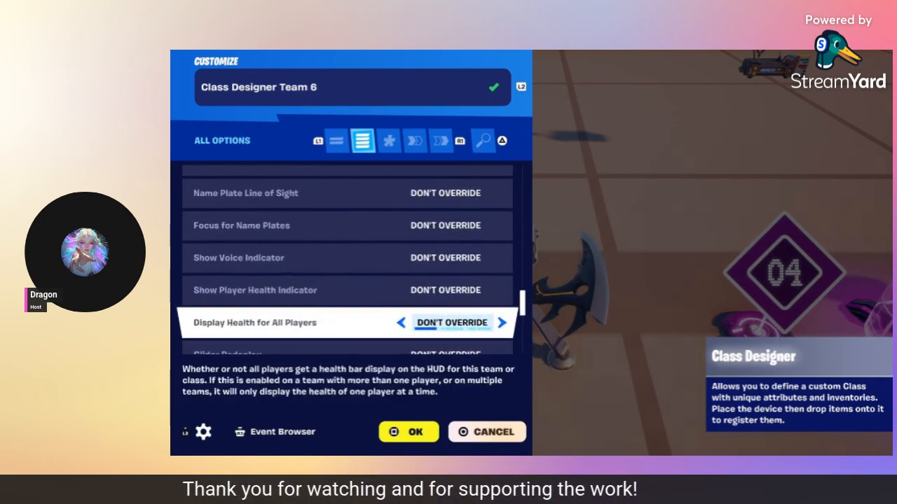
{"action": "key", "text": "Down"}
{"action": "key", "text": "Down"}
{"action": "key", "text": "Down"}
{"action": "key", "text": "Down"}
{"action": "key", "text": "Down"}
{"action": "key", "text": "Down"}
{"action": "key", "text": "Down"}
{"action": "key", "text": "Down"}
{"action": "key", "text": "Down"}
{"action": "key", "text": "Down"}
{"action": "key", "text": "Down"}
{"action": "key", "text": "Down"}
{"action": "key", "text": "Down"}
{"action": "key", "text": "Down"}
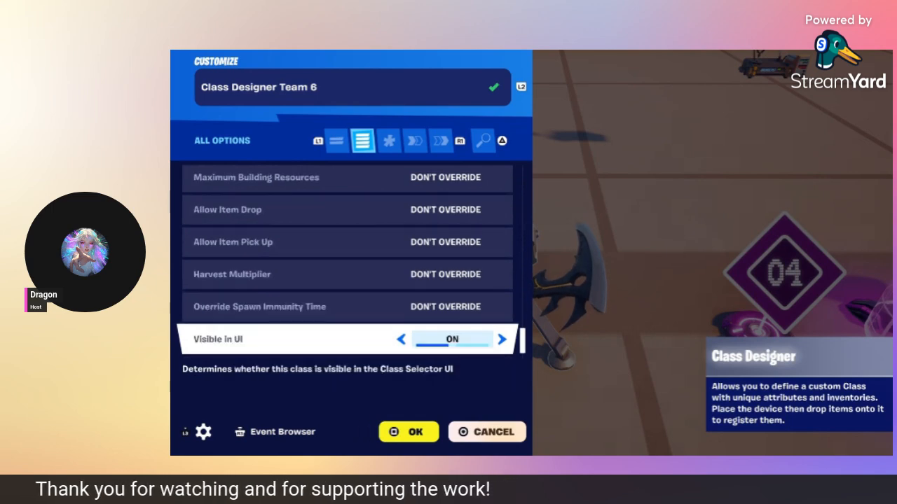
{"action": "key", "text": "e"}
{"action": "key", "text": "e"}
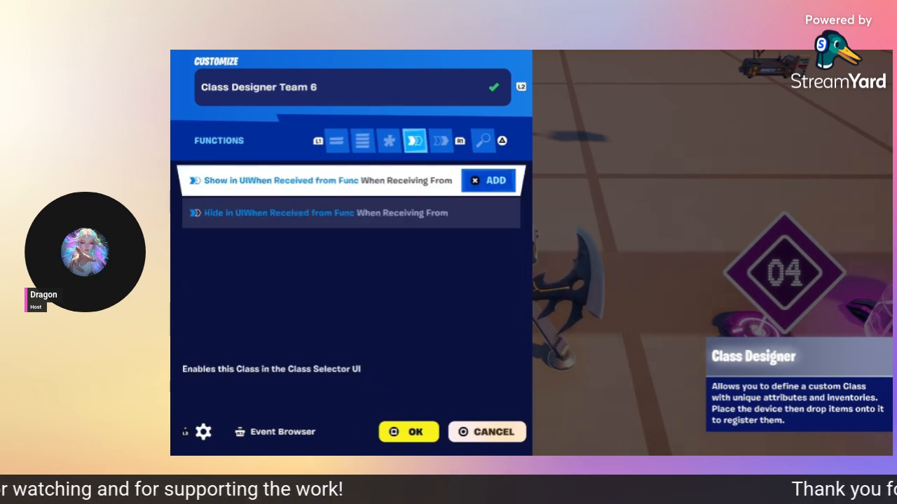
{"action": "key", "text": "e"}
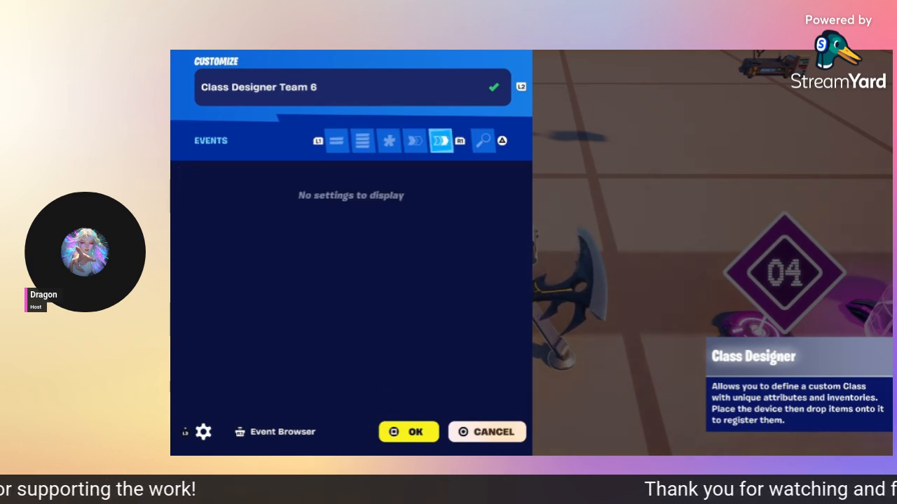
{"action": "key", "text": "Escape"}
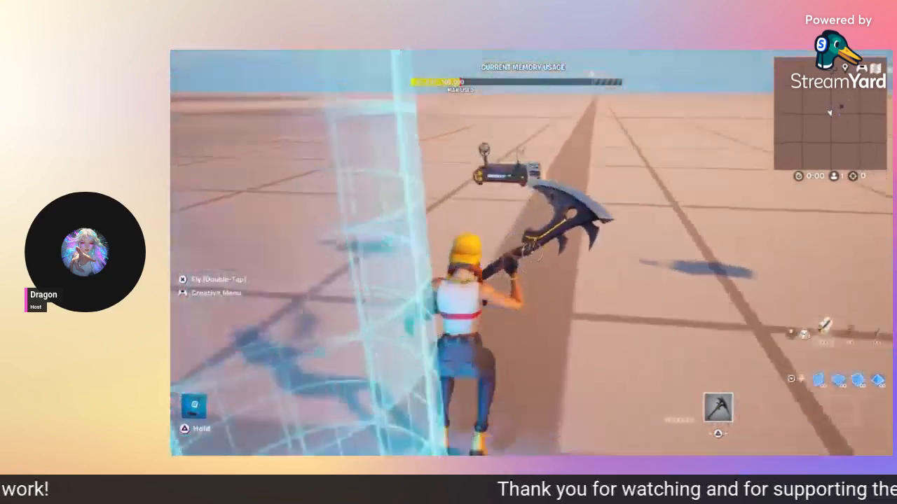
Step: Show HUD Message Device7's full options: message 'Team 3' to the triggering player for 5 seconds
{"action": "key", "text": "e"}
{"action": "key", "text": "q"}
{"action": "key", "text": "q"}
{"action": "key", "text": "q"}
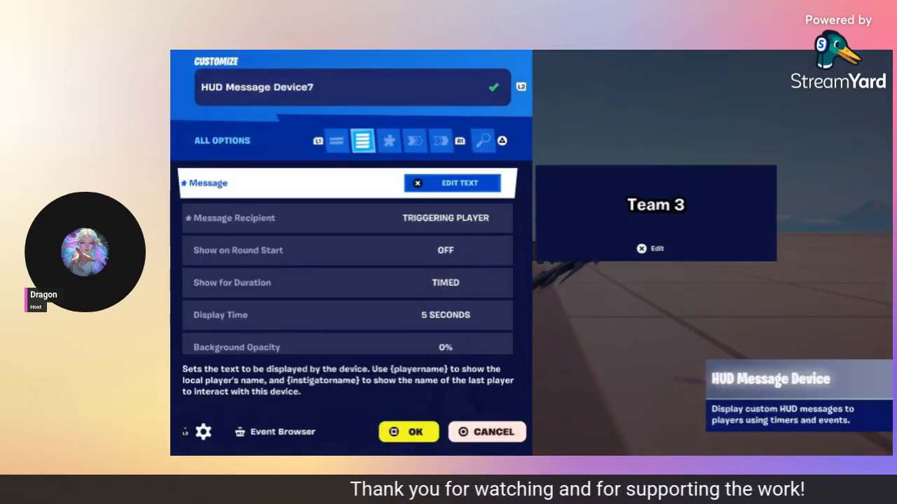
{"action": "key", "text": "Down"}
{"action": "key", "text": "Down"}
{"action": "key", "text": "Down"}
{"action": "key", "text": "Down"}
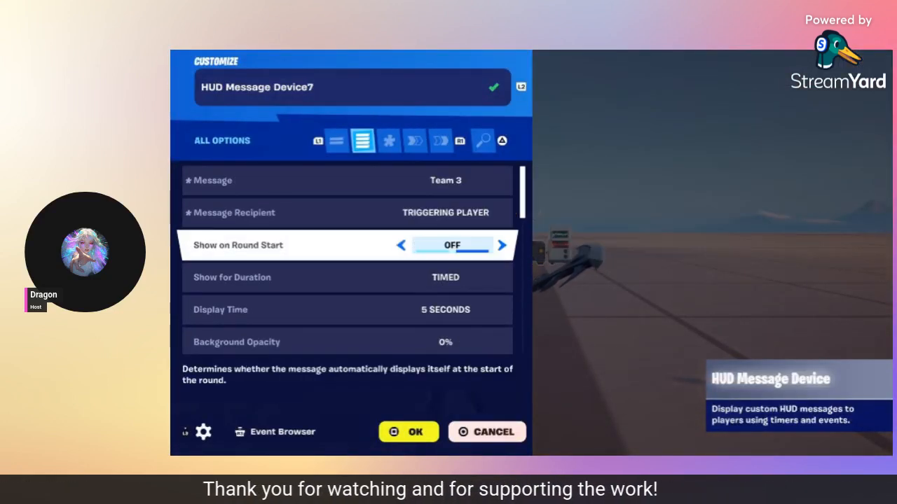
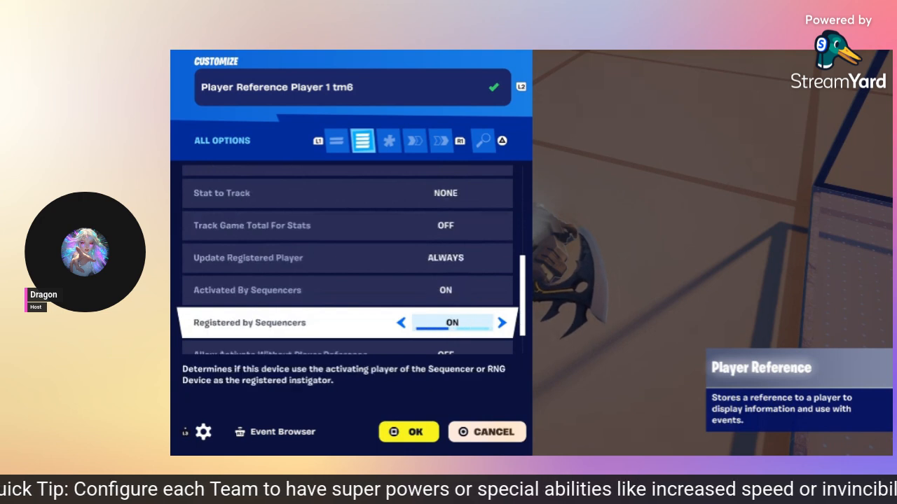
Step: Check the Player Reference's function links to the Player Spawner and Trigger Switcher
{"action": "key", "text": "R1"}
{"action": "key", "text": "R1"}
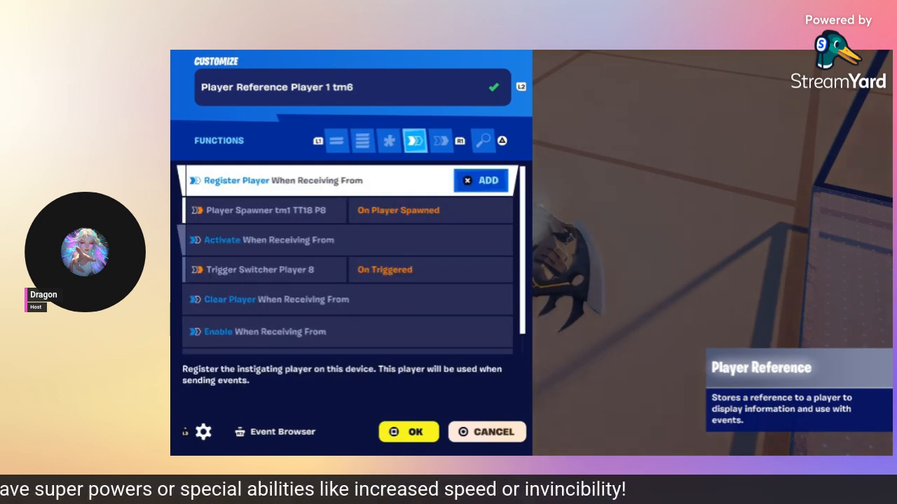
{"action": "key", "text": "Down"}
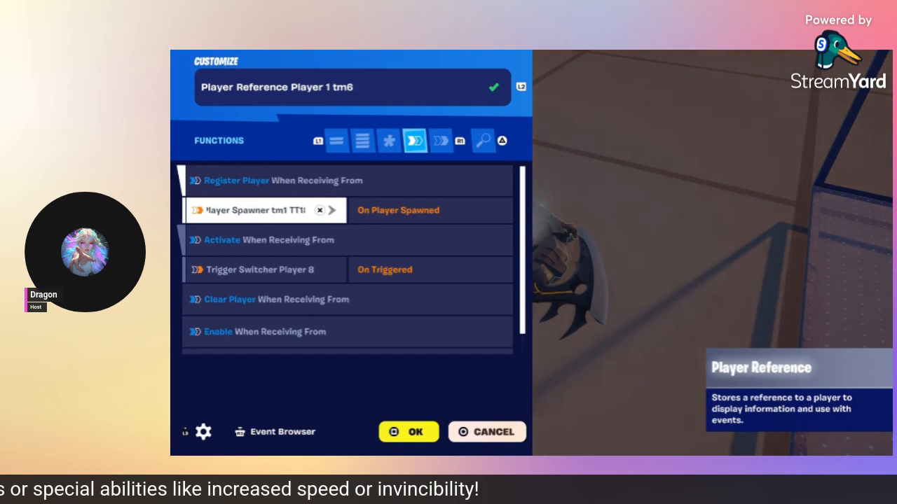
{"action": "key", "text": "Down"}
{"action": "key", "text": "Down"}
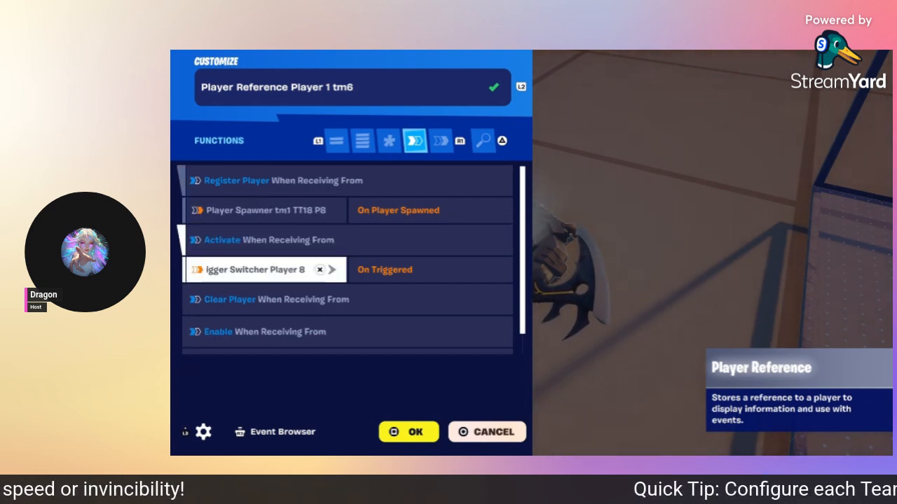
{"action": "key", "text": "Down"}
{"action": "key", "text": "Down"}
{"action": "key", "text": "Down"}
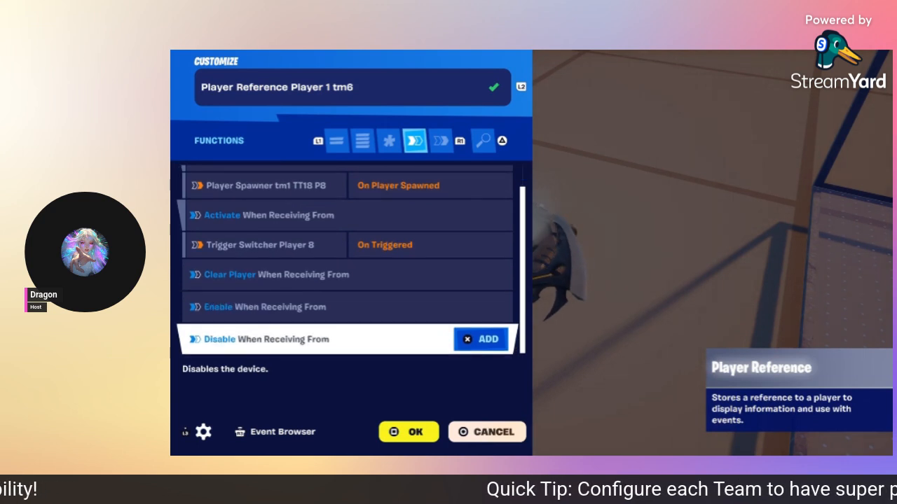
Step: Confirm its On Activated event triggers Class Selector T8 T4, then close the panel
{"action": "key", "text": "R1"}
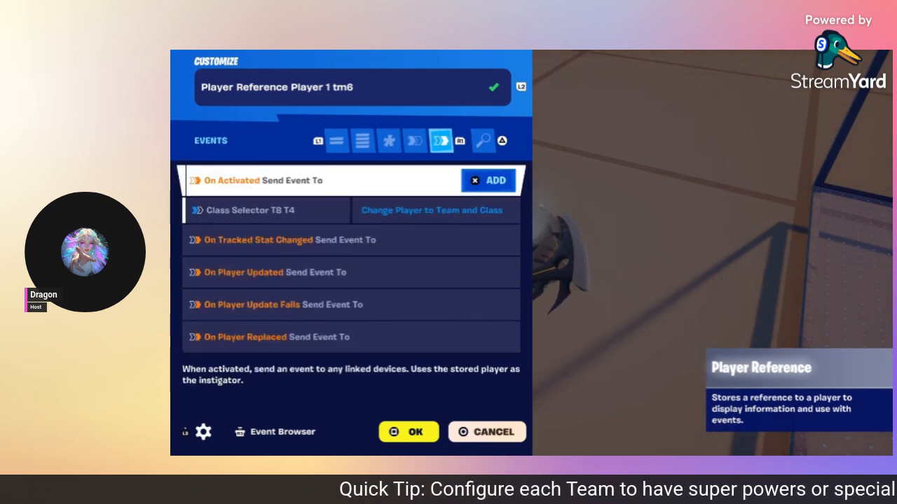
{"action": "key", "text": "Down"}
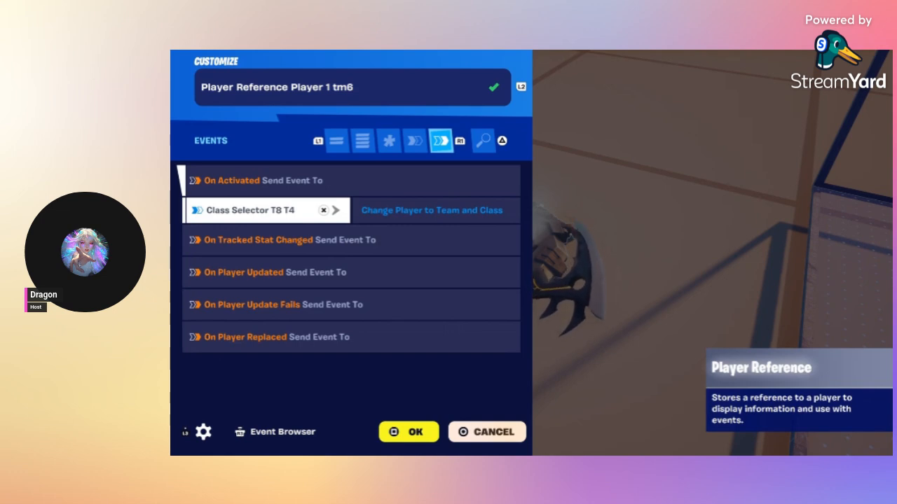
{"action": "key", "text": "Down"}
{"action": "key", "text": "Down"}
{"action": "key", "text": "Down"}
{"action": "key", "text": "Down"}
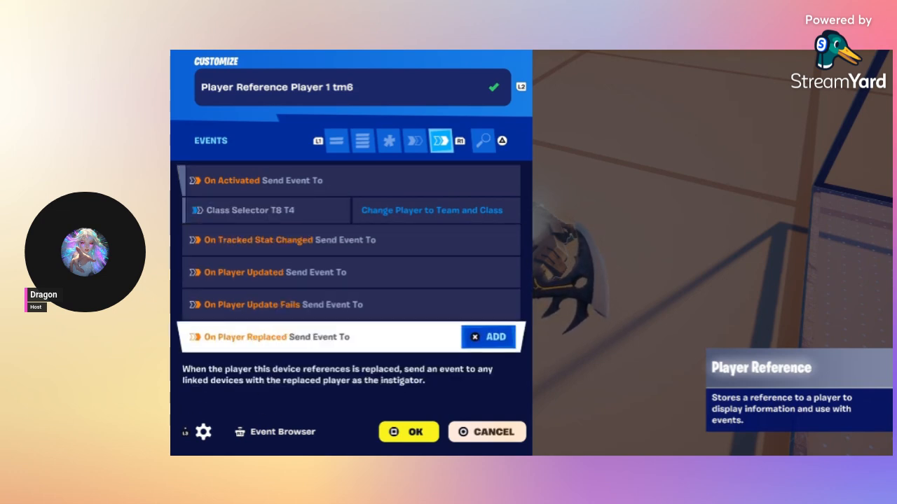
{"action": "key", "text": "Escape"}
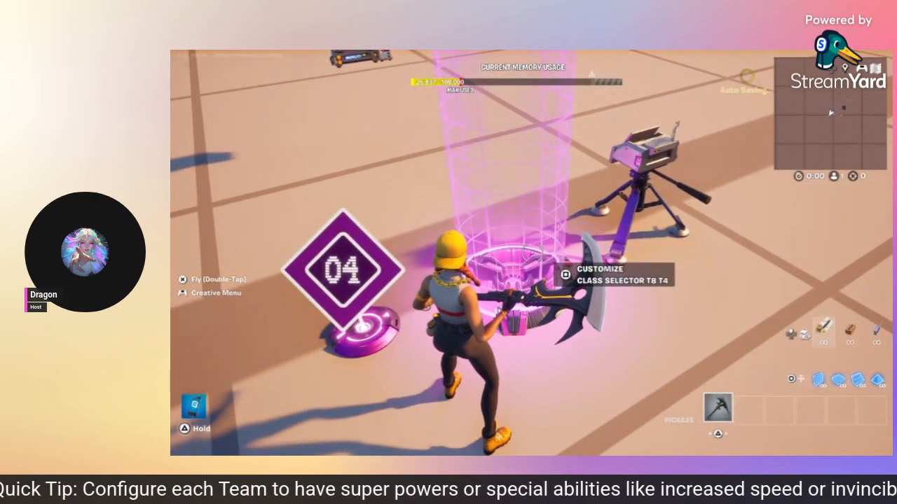
Step: Open Class Selector T8 T4 and review its team 4 and class 4 settings through Throttle Class Changes
{"action": "key", "text": "e"}
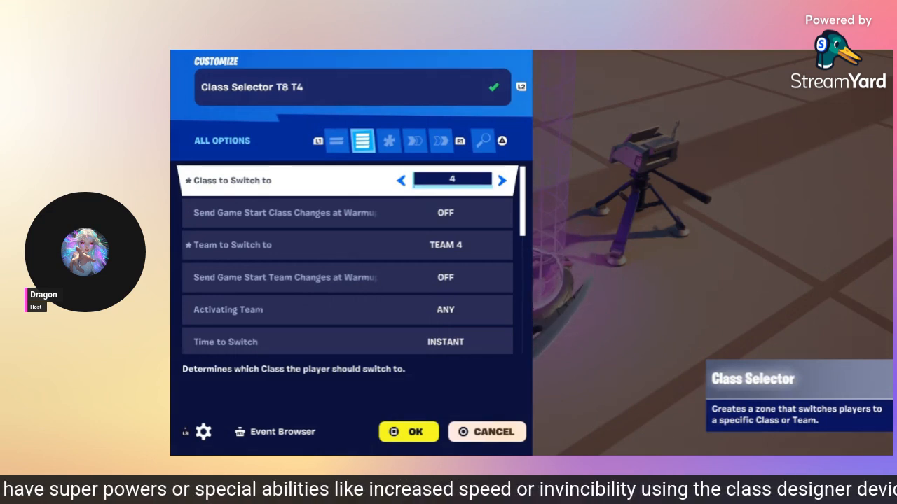
{"action": "key", "text": "Down"}
{"action": "key", "text": "Down"}
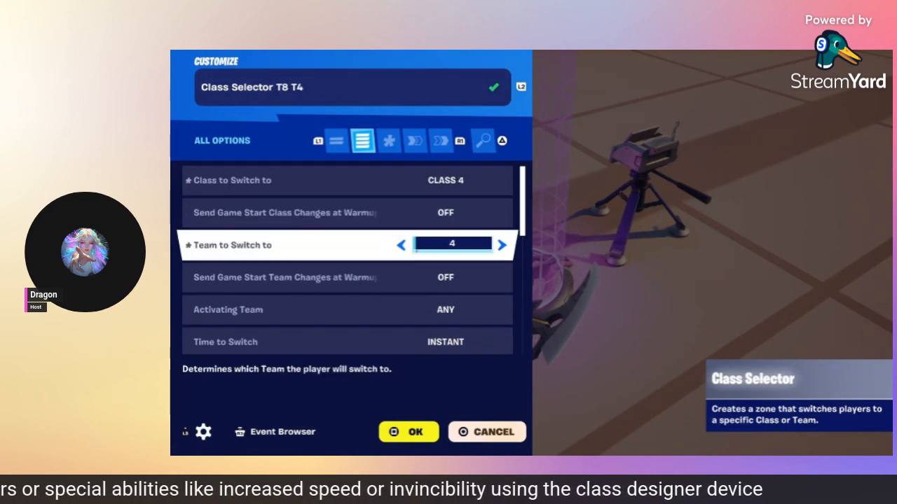
{"action": "key", "text": "Down"}
{"action": "key", "text": "Down"}
{"action": "key", "text": "Down"}
{"action": "key", "text": "Down"}
{"action": "key", "text": "Down"}
{"action": "key", "text": "Down"}
{"action": "key", "text": "Down"}
{"action": "key", "text": "Down"}
{"action": "key", "text": "Down"}
{"action": "key", "text": "Down"}
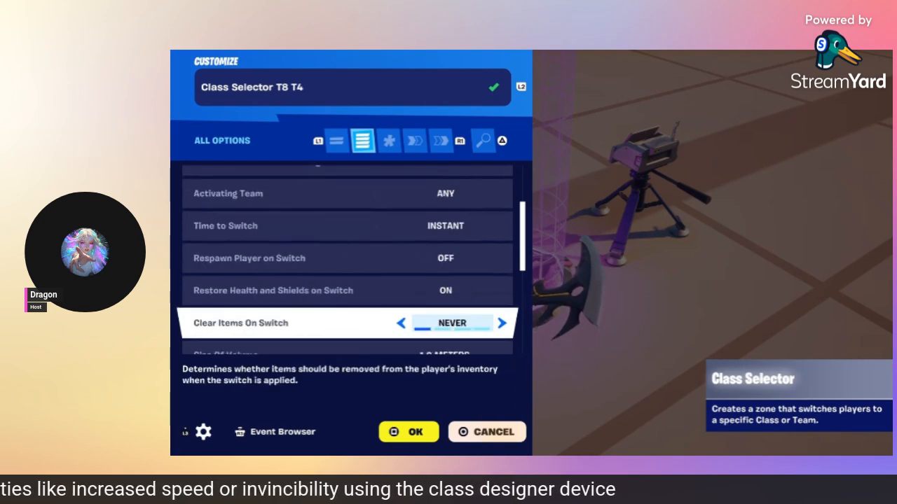
{"action": "key", "text": "Down"}
{"action": "key", "text": "Down"}
{"action": "key", "text": "Down"}
{"action": "key", "text": "Down"}
{"action": "key", "text": "Down"}
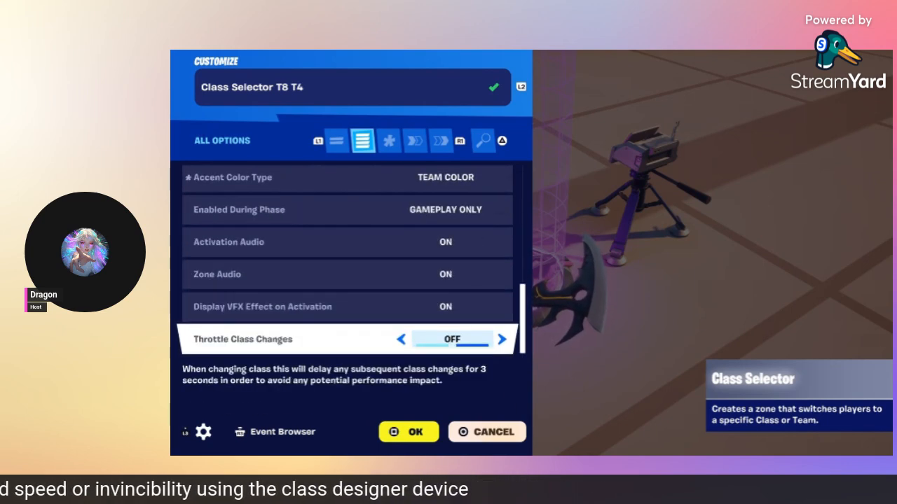
Step: Check the Player Reference bindings on Change Player to Team and Class and Change Selector Team
{"action": "key", "text": "R1"}
{"action": "key", "text": "R1"}
{"action": "key", "text": "Down"}
{"action": "key", "text": "Down"}
{"action": "key", "text": "Down"}
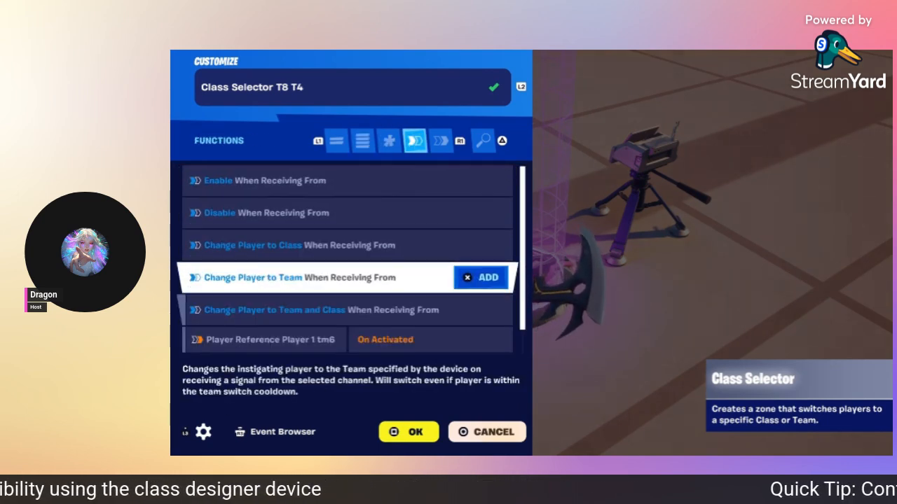
{"action": "key", "text": "Down"}
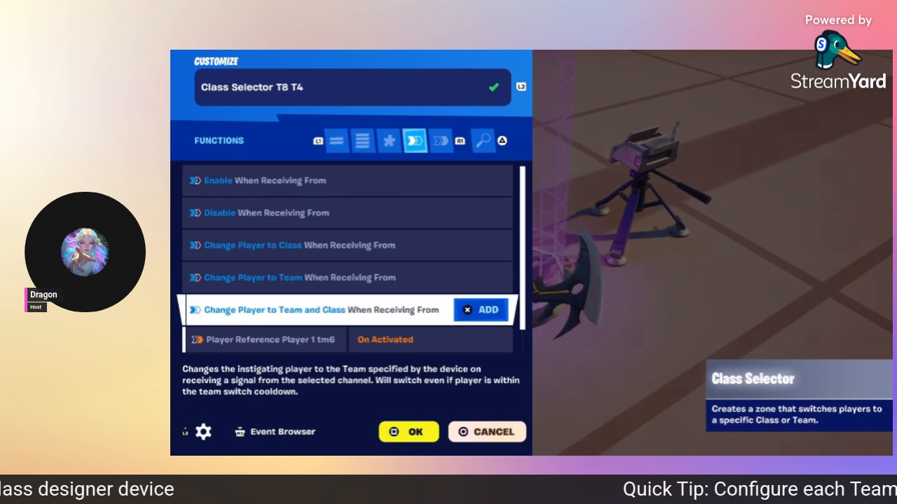
{"action": "key", "text": "Down"}
{"action": "key", "text": "Down"}
{"action": "key", "text": "Up"}
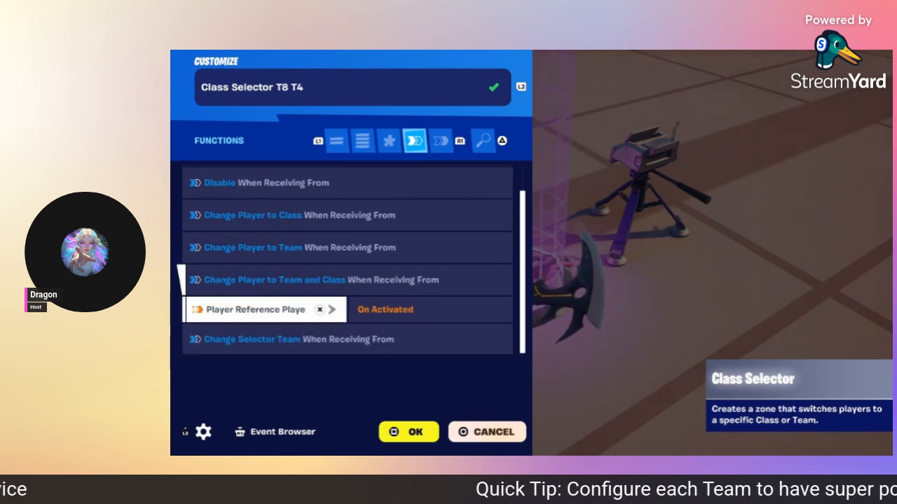
{"action": "key", "text": "Down"}
{"action": "key", "text": "Up"}
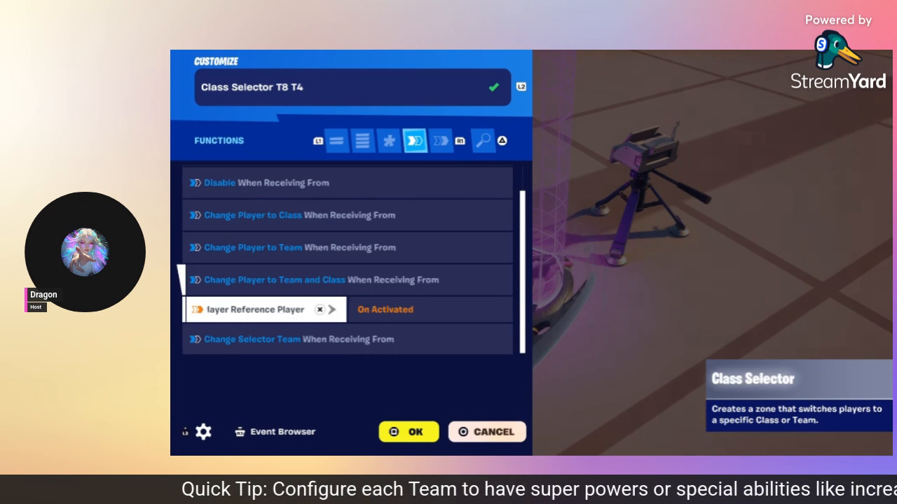
{"action": "key", "text": "Down"}
Step: Confirm On Team Switched shows HUD Message Device9, then close the selector
{"action": "key", "text": "e"}
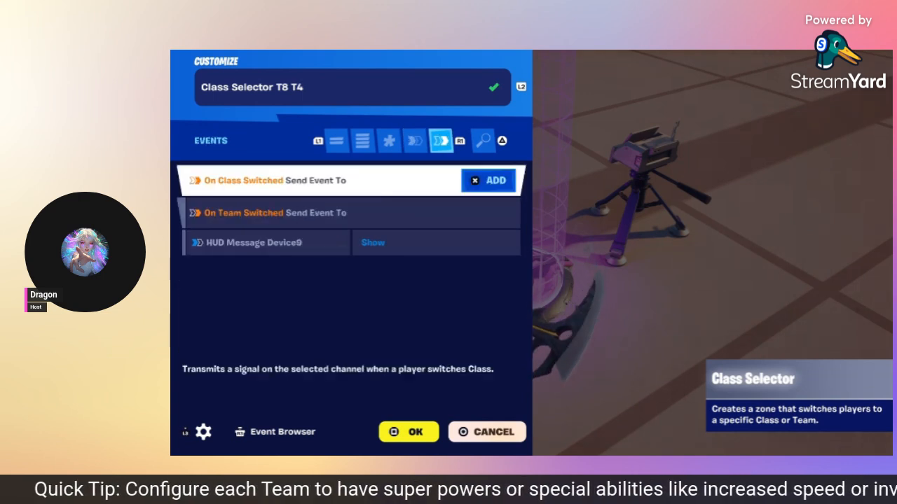
{"action": "key", "text": "Down"}
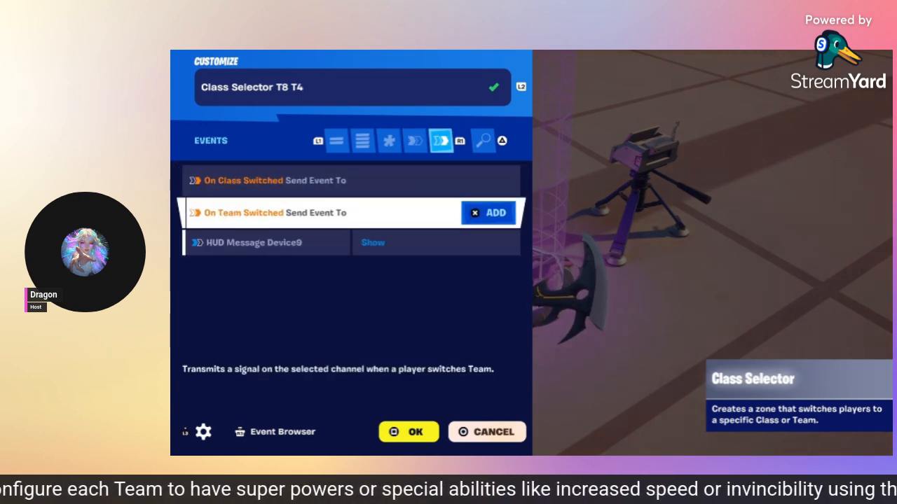
{"action": "key", "text": "Down"}
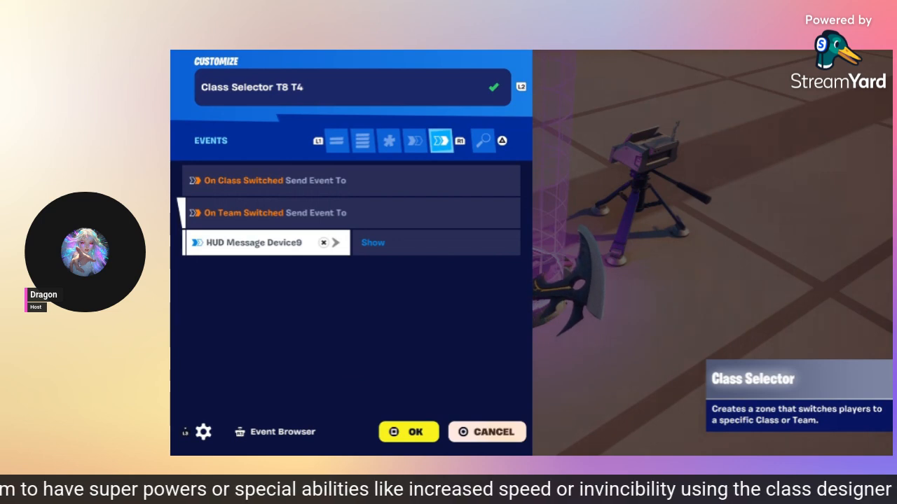
{"action": "key", "text": "Escape"}
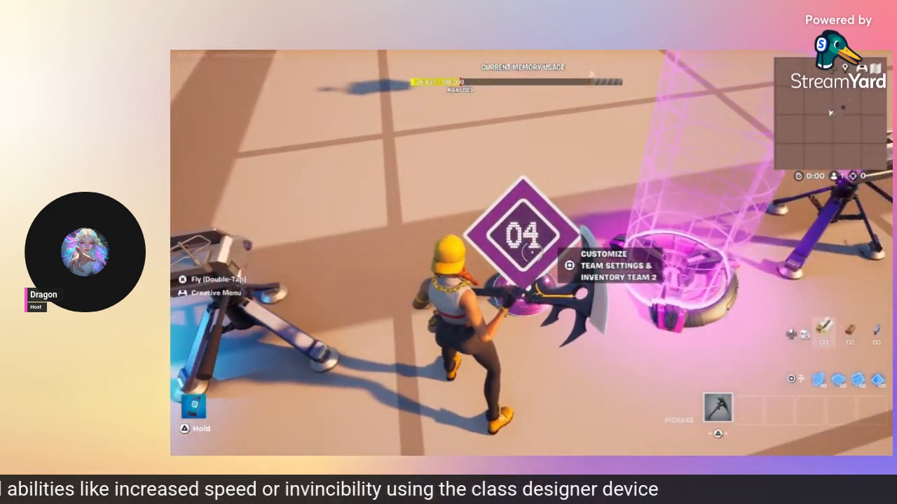
Step: Open Team Settings & Inventory Team 2 and check its team, class identifier, inventory and shield options
{"action": "key", "text": "e"}
{"action": "key", "text": "q"}
{"action": "key", "text": "q"}
{"action": "key", "text": "q"}
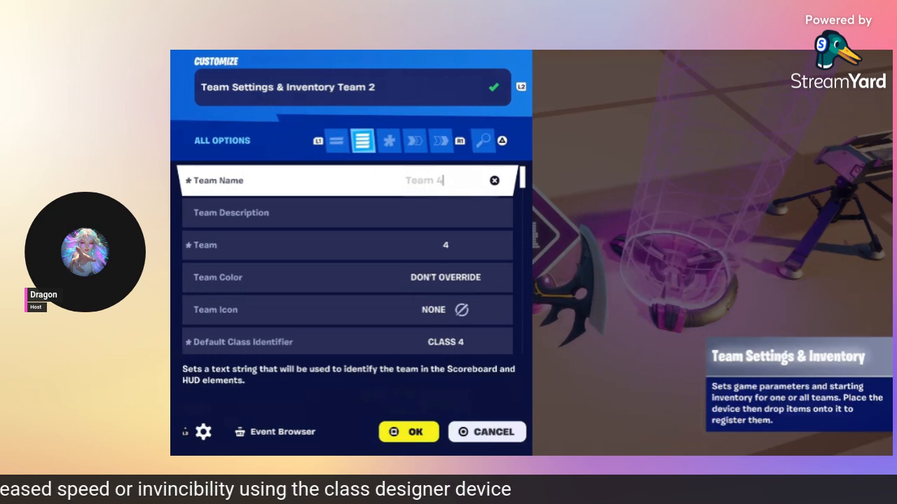
{"action": "key", "text": "Down"}
{"action": "key", "text": "Down"}
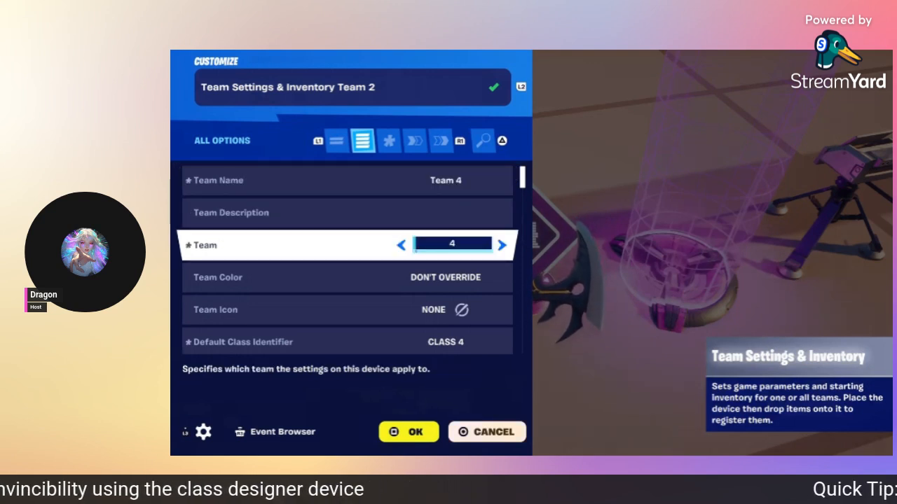
{"action": "key", "text": "Down"}
{"action": "key", "text": "Down"}
{"action": "key", "text": "Down"}
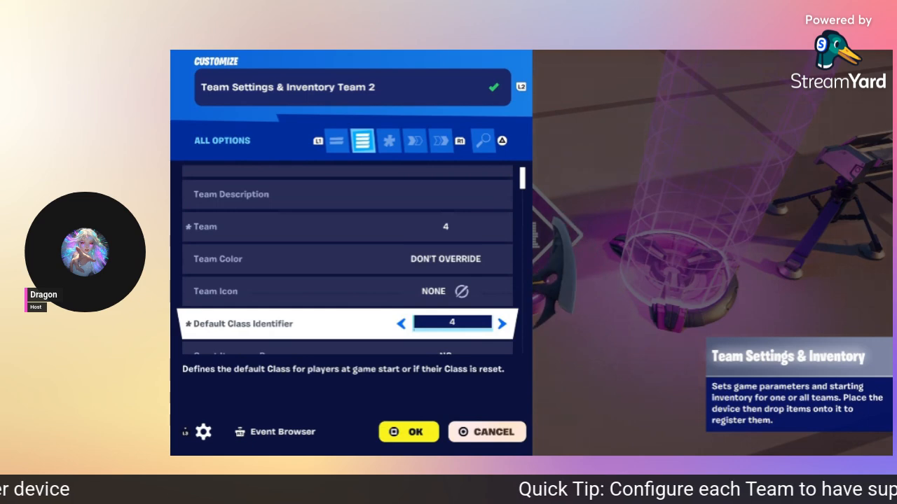
{"action": "key", "text": "Down"}
{"action": "key", "text": "Down"}
{"action": "key", "text": "Down"}
{"action": "key", "text": "Down"}
{"action": "key", "text": "Down"}
{"action": "key", "text": "Down"}
{"action": "key", "text": "Down"}
{"action": "key", "text": "Down"}
{"action": "key", "text": "Down"}
{"action": "key", "text": "Down"}
{"action": "key", "text": "Down"}
{"action": "key", "text": "Down"}
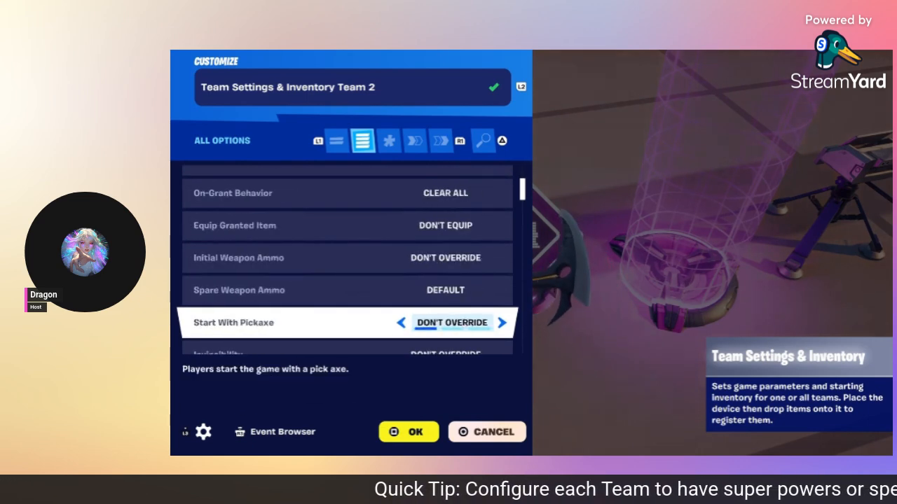
{"action": "key", "text": "Down"}
{"action": "key", "text": "Down"}
{"action": "key", "text": "Down"}
{"action": "key", "text": "Down"}
{"action": "key", "text": "Down"}
{"action": "key", "text": "Down"}
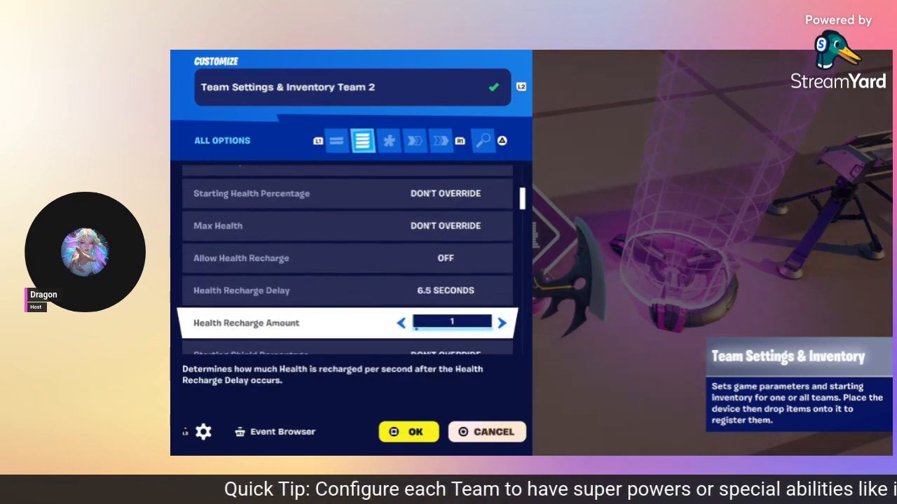
Step: Review its energy, round, respawn and resource widget options and bindings, then open Class Designer Team 8
{"action": "key", "text": "Down"}
{"action": "key", "text": "Down"}
{"action": "key", "text": "Down"}
{"action": "key", "text": "Down"}
{"action": "key", "text": "Down"}
{"action": "key", "text": "Down"}
{"action": "key", "text": "Down"}
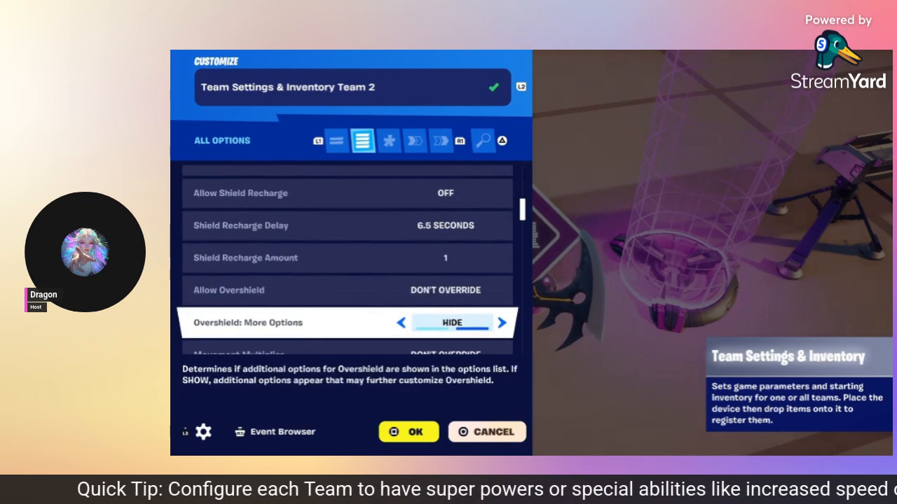
{"action": "key", "text": "Down"}
{"action": "key", "text": "Down"}
{"action": "key", "text": "Down"}
{"action": "key", "text": "Down"}
{"action": "key", "text": "Down"}
{"action": "key", "text": "Down"}
{"action": "key", "text": "Down"}
{"action": "key", "text": "Down"}
{"action": "key", "text": "Down"}
{"action": "key", "text": "Down"}
{"action": "key", "text": "Down"}
{"action": "key", "text": "Down"}
{"action": "key", "text": "Down"}
{"action": "key", "text": "Down"}
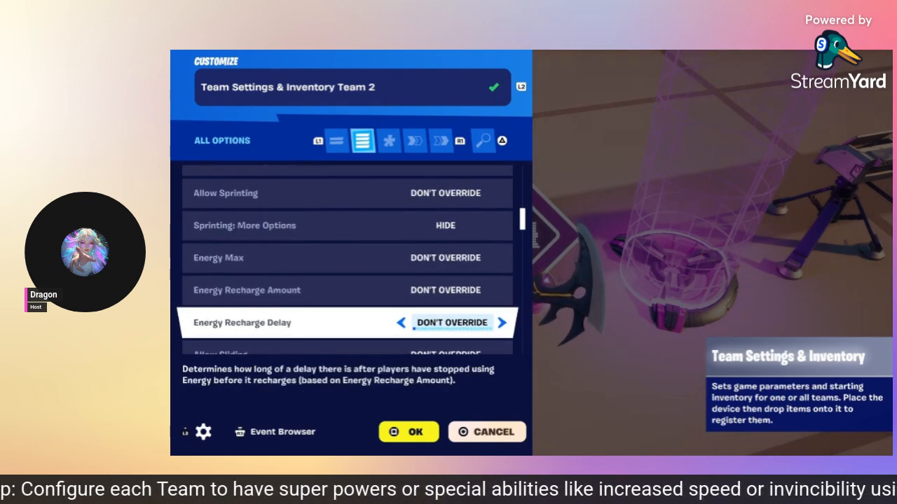
{"action": "key", "text": "Down"}
{"action": "key", "text": "Down"}
{"action": "key", "text": "Down"}
{"action": "key", "text": "Down"}
{"action": "key", "text": "Down"}
{"action": "key", "text": "Down"}
{"action": "key", "text": "Down"}
{"action": "key", "text": "Down"}
{"action": "key", "text": "Down"}
{"action": "key", "text": "Down"}
{"action": "key", "text": "Down"}
{"action": "key", "text": "Down"}
{"action": "key", "text": "Down"}
{"action": "key", "text": "Down"}
{"action": "key", "text": "Down"}
{"action": "key", "text": "Down"}
{"action": "key", "text": "Down"}
{"action": "key", "text": "Down"}
{"action": "key", "text": "Down"}
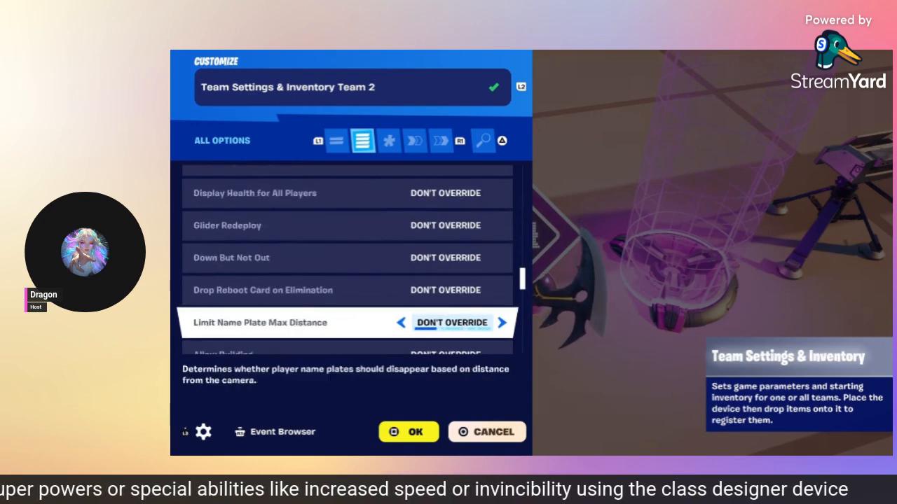
{"action": "key", "text": "Down"}
{"action": "key", "text": "Down"}
{"action": "key", "text": "Down"}
{"action": "key", "text": "Down"}
{"action": "key", "text": "Down"}
{"action": "key", "text": "Down"}
{"action": "key", "text": "Down"}
{"action": "key", "text": "Down"}
{"action": "key", "text": "Down"}
{"action": "key", "text": "Down"}
{"action": "key", "text": "Down"}
{"action": "key", "text": "Down"}
{"action": "key", "text": "Down"}
{"action": "key", "text": "Down"}
{"action": "key", "text": "Down"}
{"action": "key", "text": "Down"}
{"action": "key", "text": "Down"}
{"action": "key", "text": "Down"}
{"action": "key", "text": "Down"}
{"action": "key", "text": "Down"}
{"action": "key", "text": "Down"}
{"action": "key", "text": "Down"}
{"action": "key", "text": "Down"}
{"action": "key", "text": "Down"}
{"action": "key", "text": "Down"}
{"action": "key", "text": "Down"}
{"action": "key", "text": "Down"}
{"action": "key", "text": "Down"}
{"action": "key", "text": "Down"}
{"action": "key", "text": "Down"}
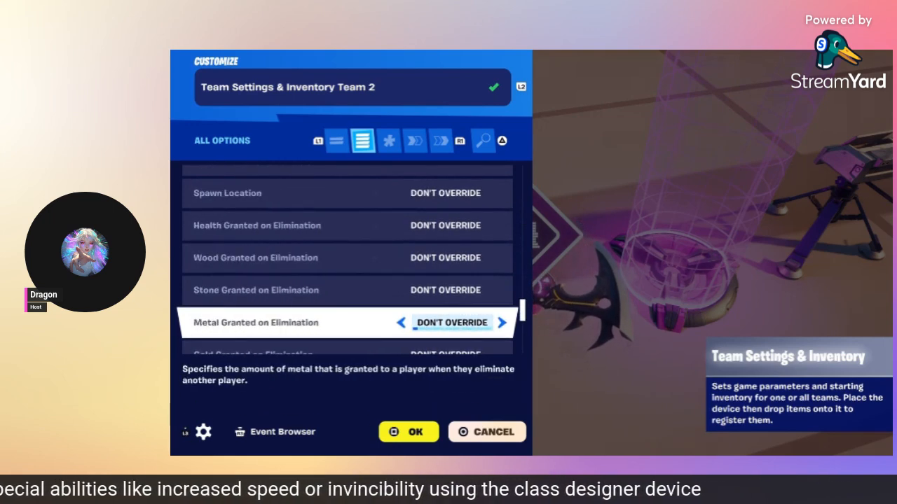
{"action": "key", "text": "Down"}
{"action": "key", "text": "Down"}
{"action": "key", "text": "Down"}
{"action": "key", "text": "Down"}
{"action": "key", "text": "Down"}
{"action": "key", "text": "Down"}
{"action": "key", "text": "Down"}
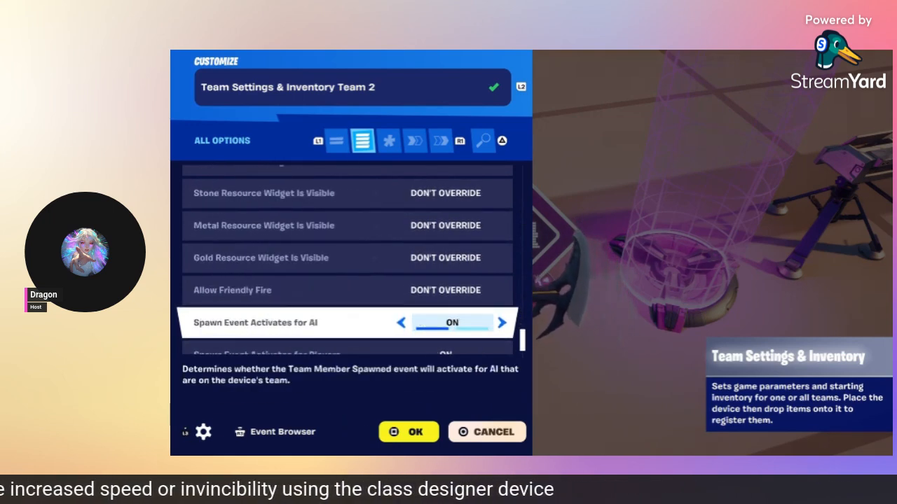
{"action": "key", "text": "e"}
{"action": "key", "text": "e"}
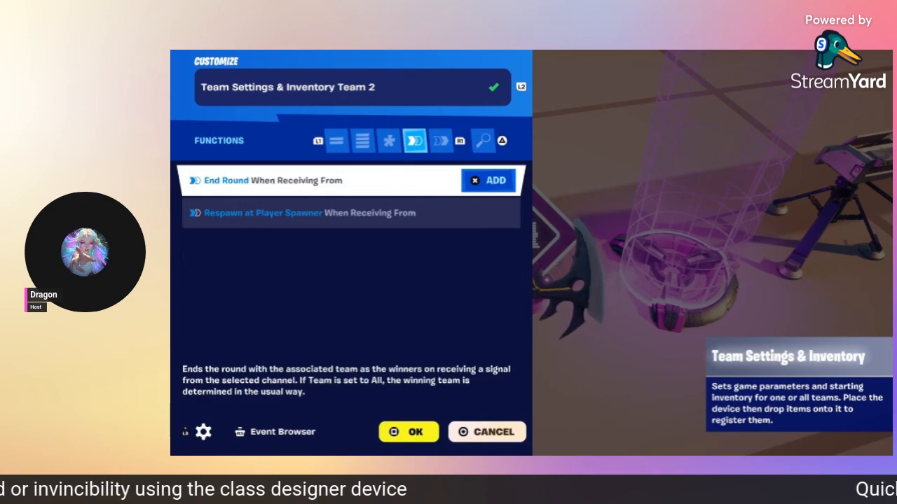
{"action": "key", "text": "e"}
{"action": "key", "text": "Escape"}
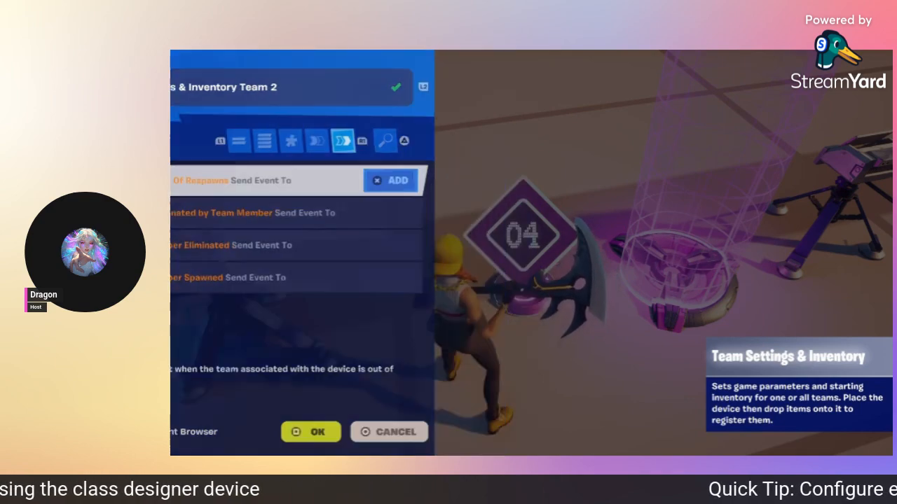
{"action": "key", "text": "e"}
{"action": "key", "text": "q"}
{"action": "key", "text": "q"}
{"action": "key", "text": "q"}
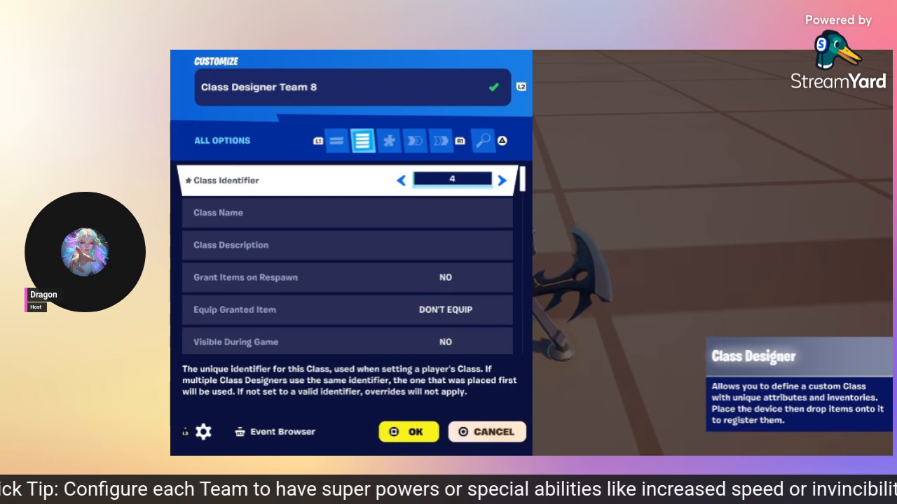
Step: Scroll Class Designer Team 8's health, energy, fall damage and respawn time options, then close it
{"action": "key", "text": "Down"}
{"action": "key", "text": "Down"}
{"action": "key", "text": "Down"}
{"action": "key", "text": "Down"}
{"action": "key", "text": "Down"}
{"action": "key", "text": "Down"}
{"action": "key", "text": "Down"}
{"action": "key", "text": "Down"}
{"action": "key", "text": "Down"}
{"action": "key", "text": "Down"}
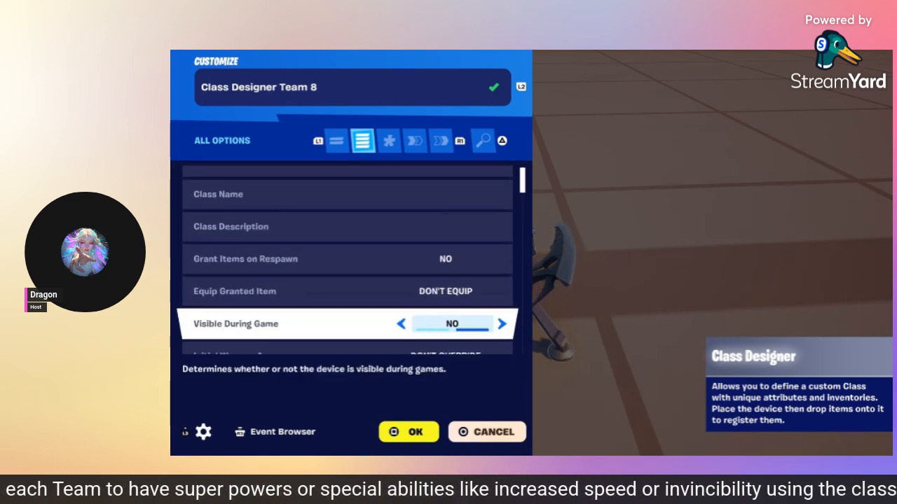
{"action": "key", "text": "Down"}
{"action": "key", "text": "Down"}
{"action": "key", "text": "Down"}
{"action": "key", "text": "Down"}
{"action": "key", "text": "Down"}
{"action": "key", "text": "Down"}
{"action": "key", "text": "Down"}
{"action": "key", "text": "Down"}
{"action": "key", "text": "Down"}
{"action": "key", "text": "Down"}
{"action": "key", "text": "Down"}
{"action": "key", "text": "Down"}
{"action": "key", "text": "Down"}
{"action": "key", "text": "Down"}
{"action": "key", "text": "Down"}
{"action": "key", "text": "Down"}
{"action": "key", "text": "Down"}
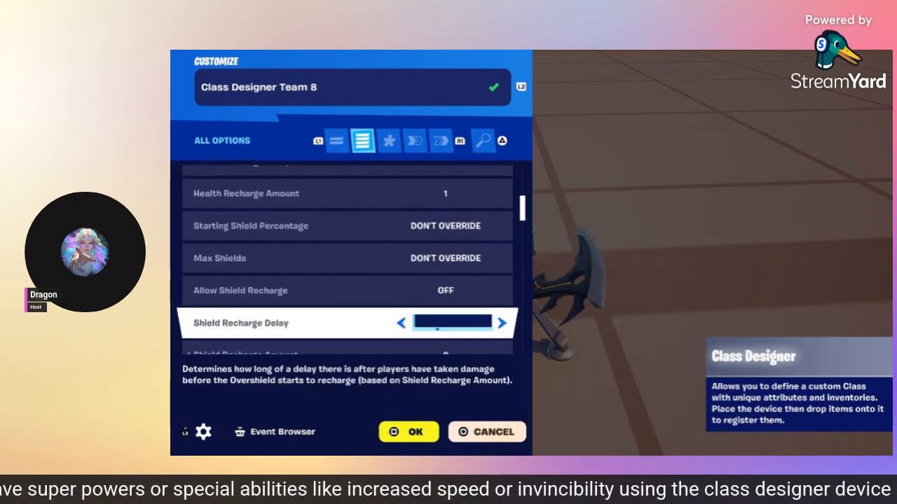
{"action": "key", "text": "Down"}
{"action": "key", "text": "Down"}
{"action": "key", "text": "Down"}
{"action": "key", "text": "Down"}
{"action": "key", "text": "Down"}
{"action": "key", "text": "Down"}
{"action": "key", "text": "Down"}
{"action": "key", "text": "Down"}
{"action": "key", "text": "Down"}
{"action": "key", "text": "Down"}
{"action": "key", "text": "Down"}
{"action": "key", "text": "Down"}
{"action": "key", "text": "Down"}
{"action": "key", "text": "Down"}
{"action": "key", "text": "Down"}
{"action": "key", "text": "Down"}
{"action": "key", "text": "Down"}
{"action": "key", "text": "Down"}
{"action": "key", "text": "Down"}
{"action": "key", "text": "Down"}
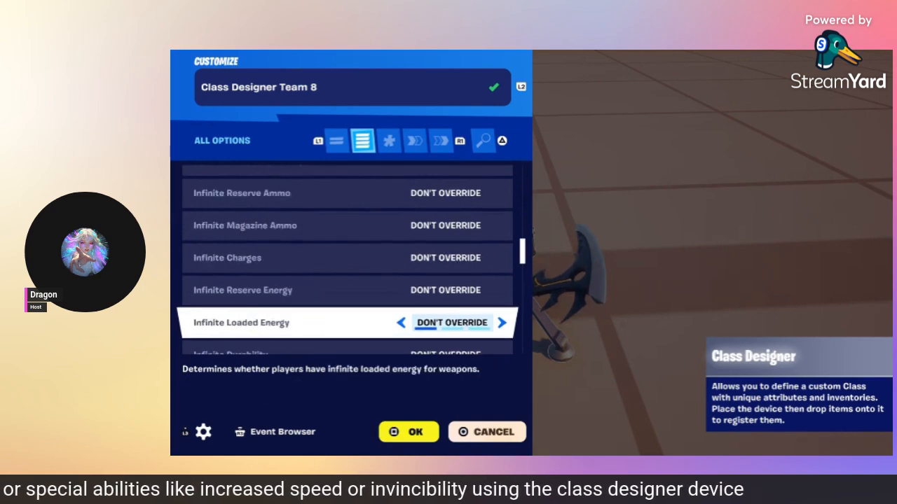
{"action": "key", "text": "Down"}
{"action": "key", "text": "Down"}
{"action": "key", "text": "Down"}
{"action": "key", "text": "Down"}
{"action": "key", "text": "Down"}
{"action": "key", "text": "Down"}
{"action": "key", "text": "Down"}
{"action": "key", "text": "Down"}
{"action": "key", "text": "Down"}
{"action": "key", "text": "Down"}
{"action": "key", "text": "Down"}
{"action": "key", "text": "Down"}
{"action": "key", "text": "Down"}
{"action": "key", "text": "Down"}
{"action": "key", "text": "Down"}
{"action": "key", "text": "Down"}
{"action": "key", "text": "Down"}
{"action": "key", "text": "Down"}
{"action": "key", "text": "Down"}
{"action": "key", "text": "Down"}
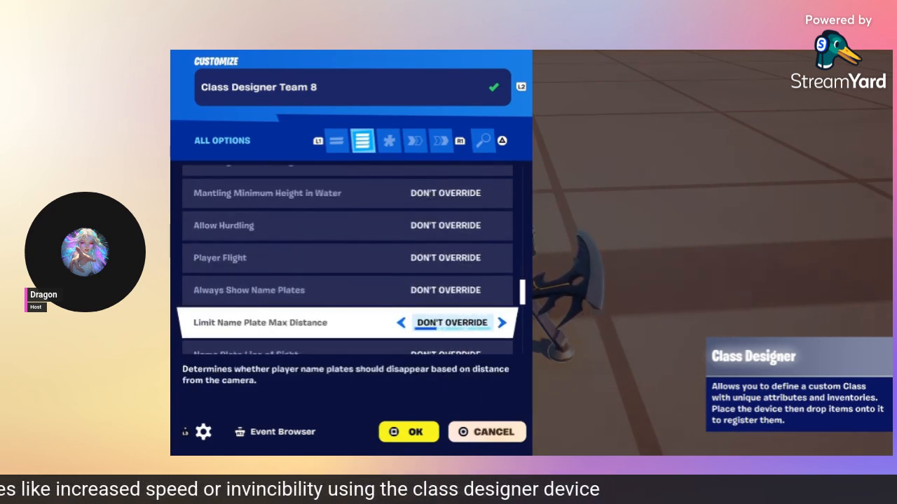
{"action": "key", "text": "Down"}
{"action": "key", "text": "Down"}
{"action": "key", "text": "Down"}
{"action": "key", "text": "Down"}
{"action": "key", "text": "Down"}
{"action": "key", "text": "Down"}
{"action": "key", "text": "Down"}
{"action": "key", "text": "Down"}
{"action": "key", "text": "Down"}
{"action": "key", "text": "Down"}
{"action": "key", "text": "Down"}
{"action": "key", "text": "Down"}
{"action": "key", "text": "Down"}
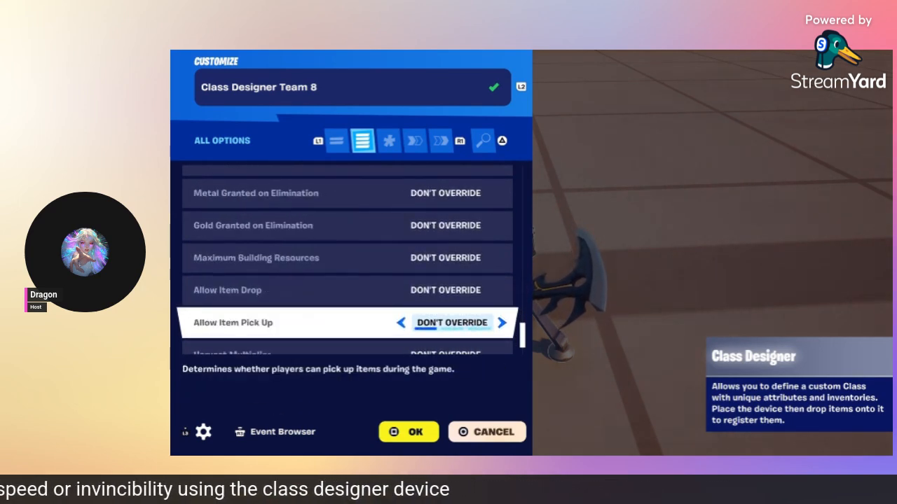
{"action": "key", "text": "e"}
{"action": "key", "text": "e"}
{"action": "key", "text": "e"}
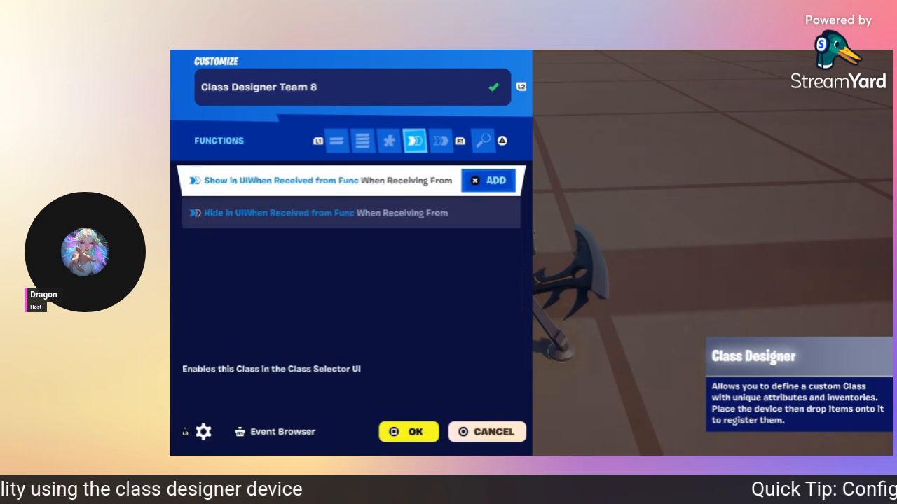
{"action": "key", "text": "Escape"}
{"action": "key", "text": "w"}
{"action": "key", "text": "space"}
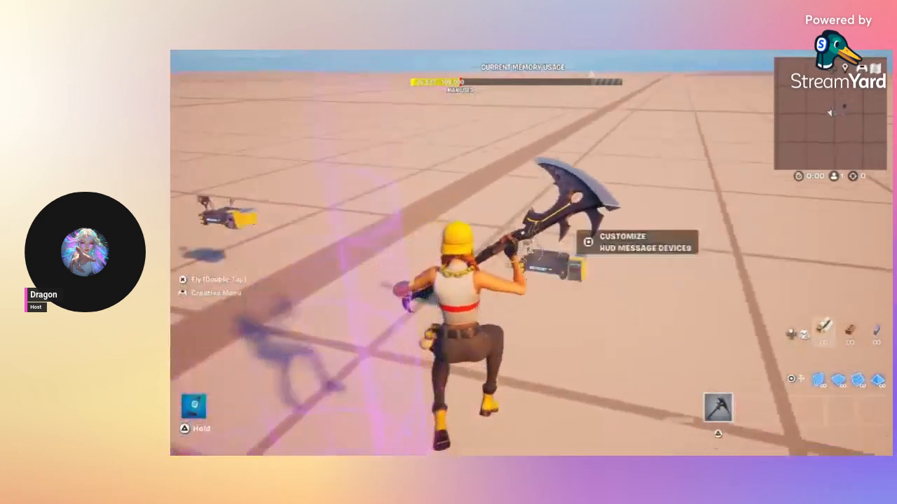
Step: Open HUD Message Device9's full options and check its 'Team 4' message, display and style settings
{"action": "key", "text": "e"}
{"action": "key", "text": "q"}
{"action": "key", "text": "q"}
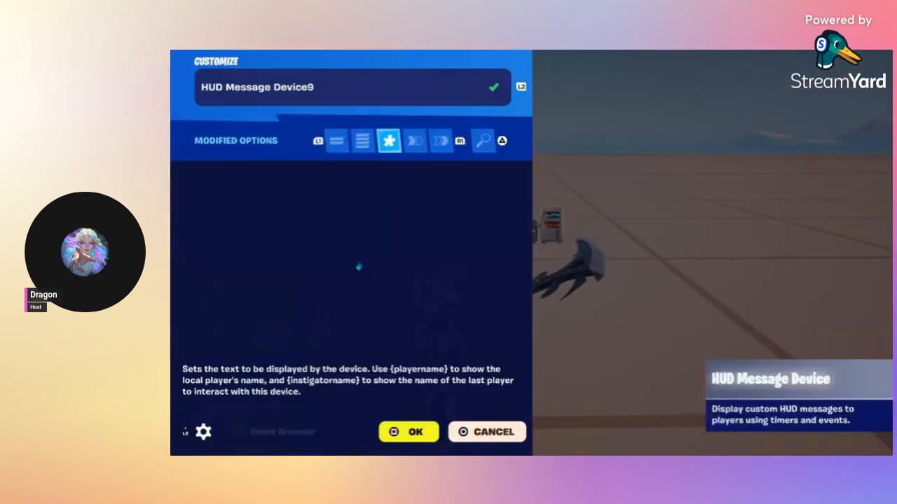
{"action": "key", "text": "q"}
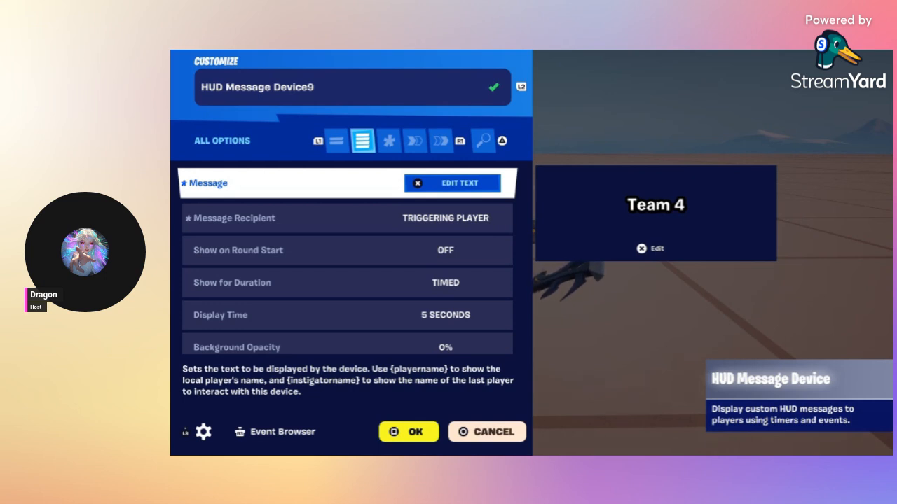
{"action": "key", "text": "Down"}
{"action": "key", "text": "Down"}
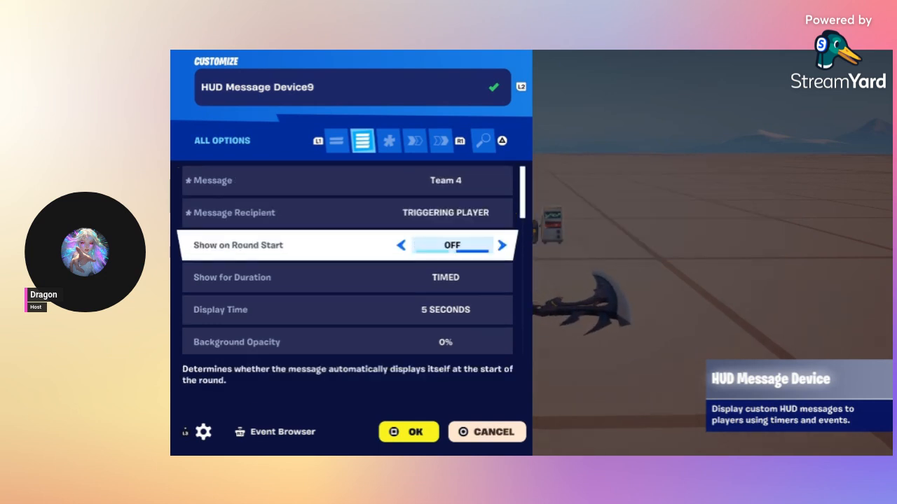
{"action": "key", "text": "Down"}
{"action": "key", "text": "Down"}
{"action": "key", "text": "Down"}
{"action": "key", "text": "Down"}
{"action": "key", "text": "Down"}
{"action": "key", "text": "Down"}
{"action": "key", "text": "Down"}
{"action": "key", "text": "Down"}
{"action": "key", "text": "Down"}
{"action": "key", "text": "Down"}
{"action": "key", "text": "Down"}
{"action": "key", "text": "Down"}
{"action": "key", "text": "Down"}
{"action": "key", "text": "Down"}
{"action": "key", "text": "Down"}
{"action": "key", "text": "Down"}
{"action": "key", "text": "Down"}
{"action": "key", "text": "Down"}
{"action": "key", "text": "Down"}
{"action": "key", "text": "Down"}
{"action": "key", "text": "Down"}
{"action": "key", "text": "Down"}
{"action": "key", "text": "Down"}
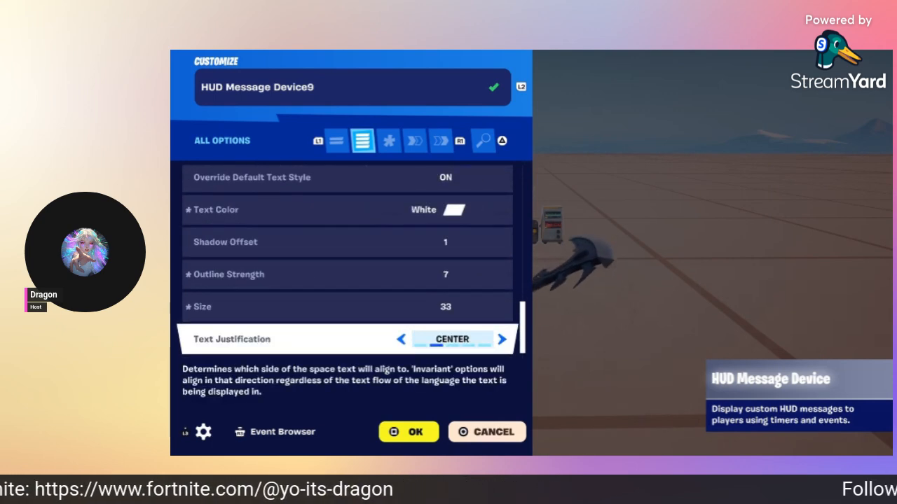
{"action": "key", "text": "e"}
{"action": "key", "text": "e"}
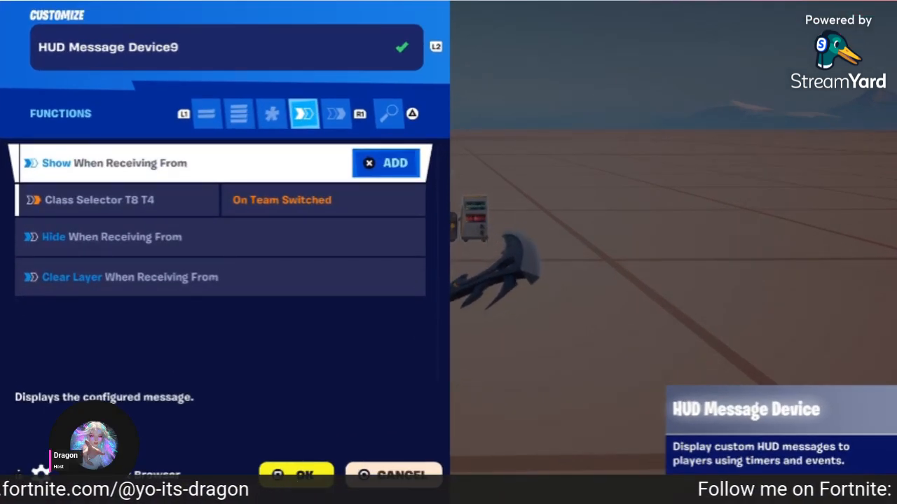
Step: Check HUD Message Device9's Class Selector T8 T4 trigger and empty events page, then close it
{"action": "key", "text": "Down"}
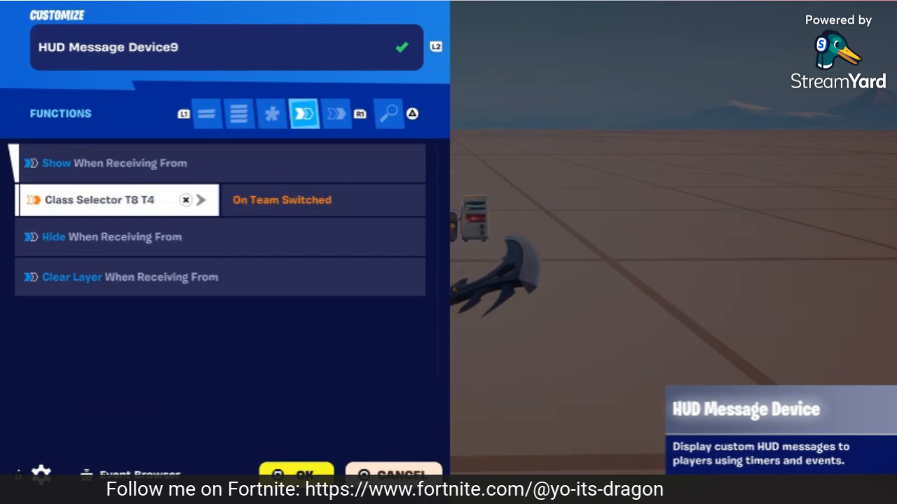
{"action": "key", "text": "R1"}
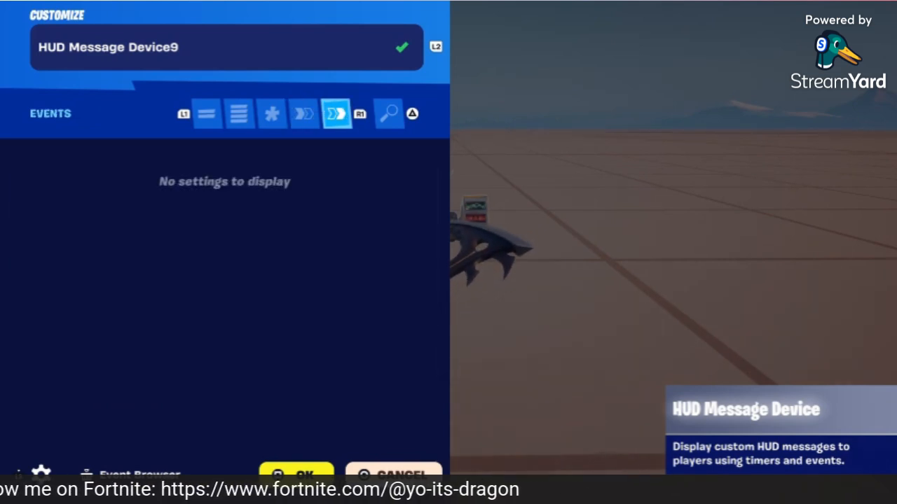
{"action": "key", "text": "Escape"}
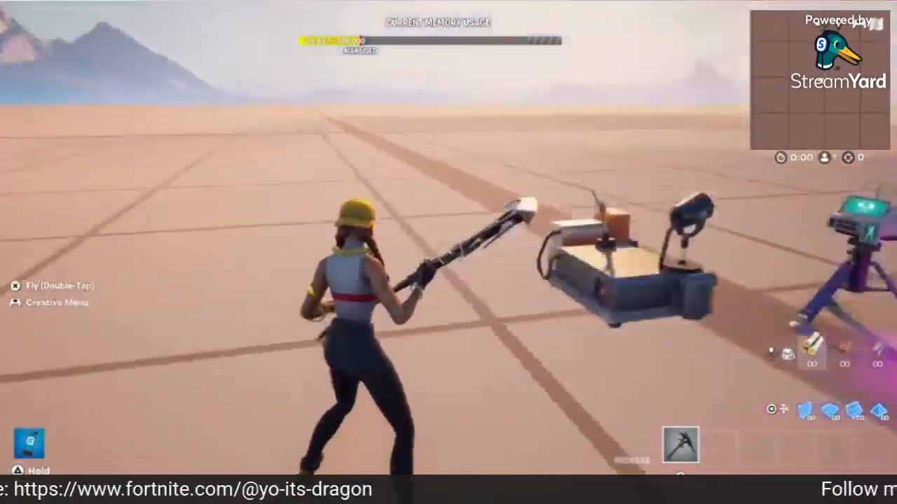